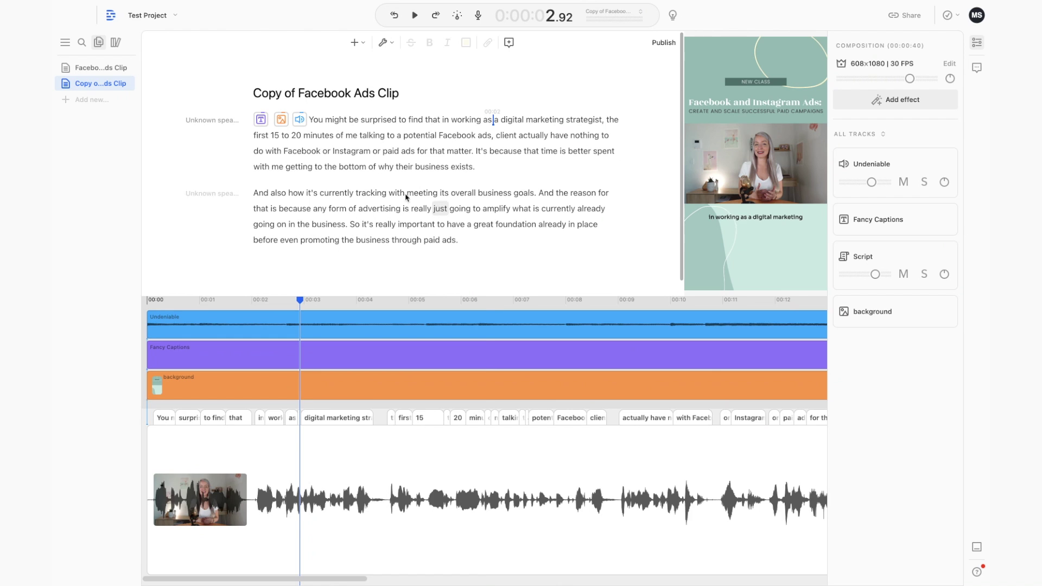
click(432, 208)
drag(345, 135, 443, 215)
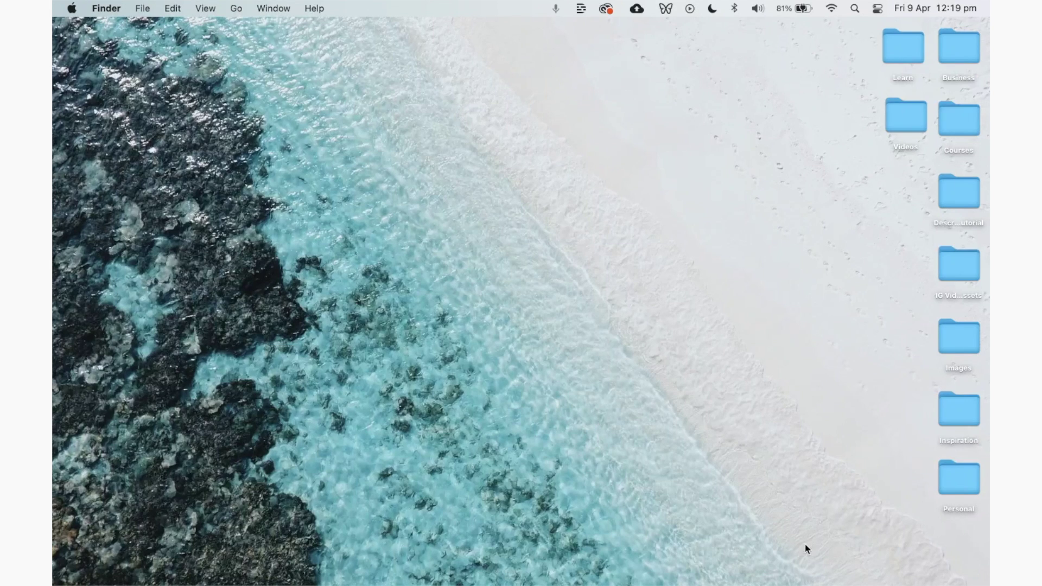
Step: Switch to Descript, create a new project named "Test Project" and expand its window to full screen
mouse_move(779, 564)
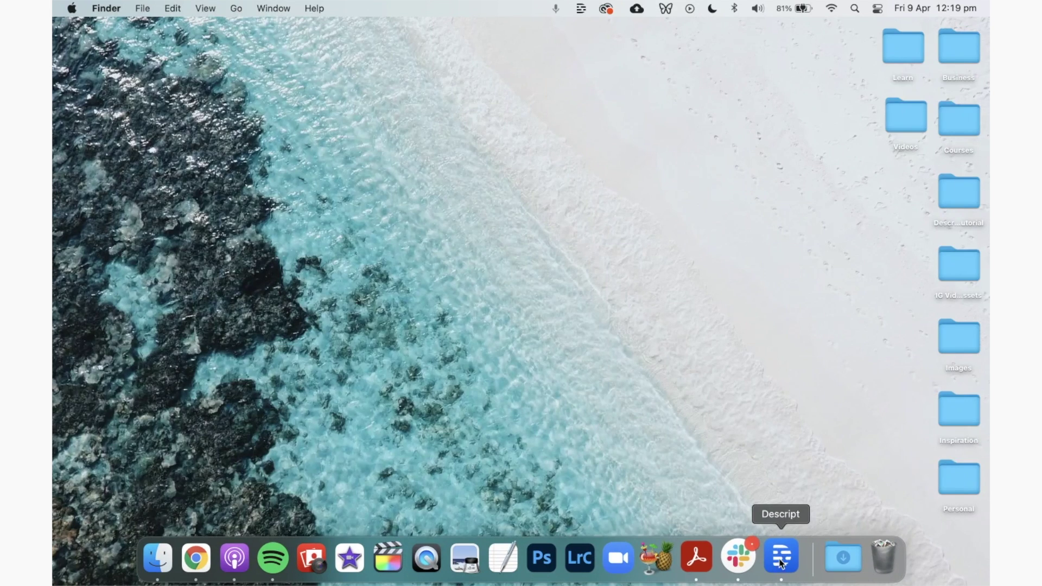
click(779, 565)
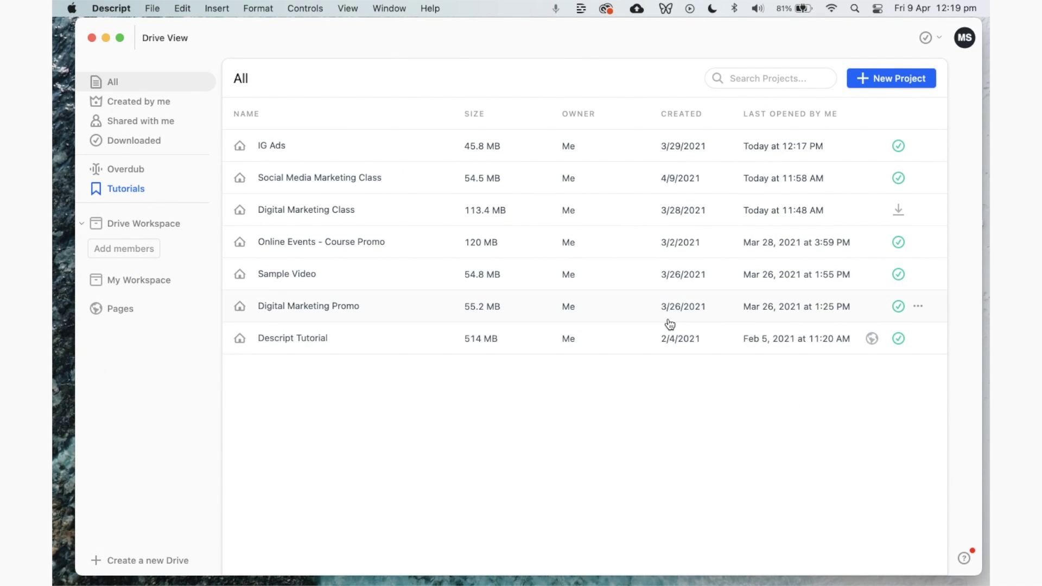
click(891, 79)
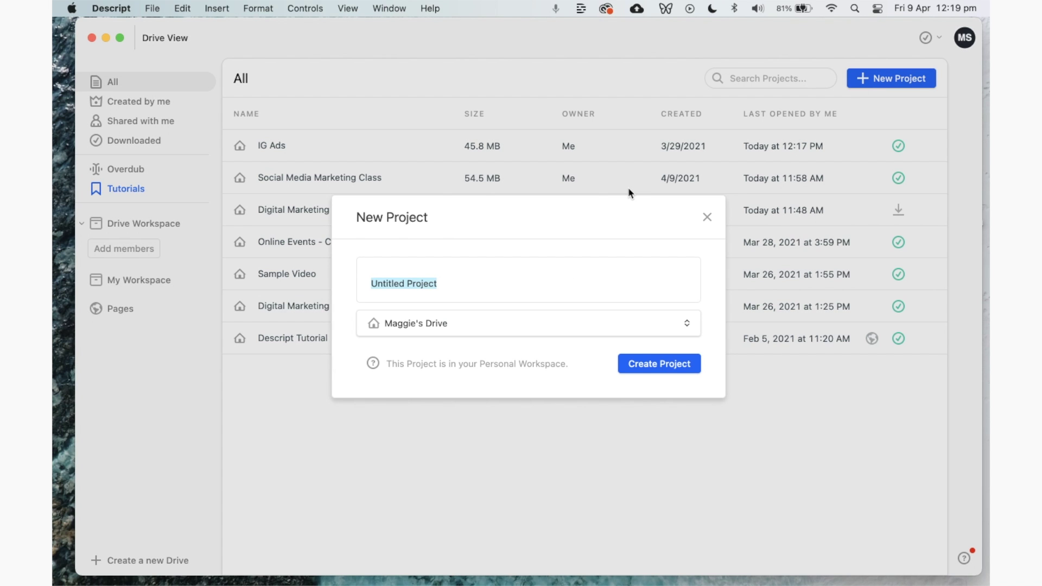
text(Test)
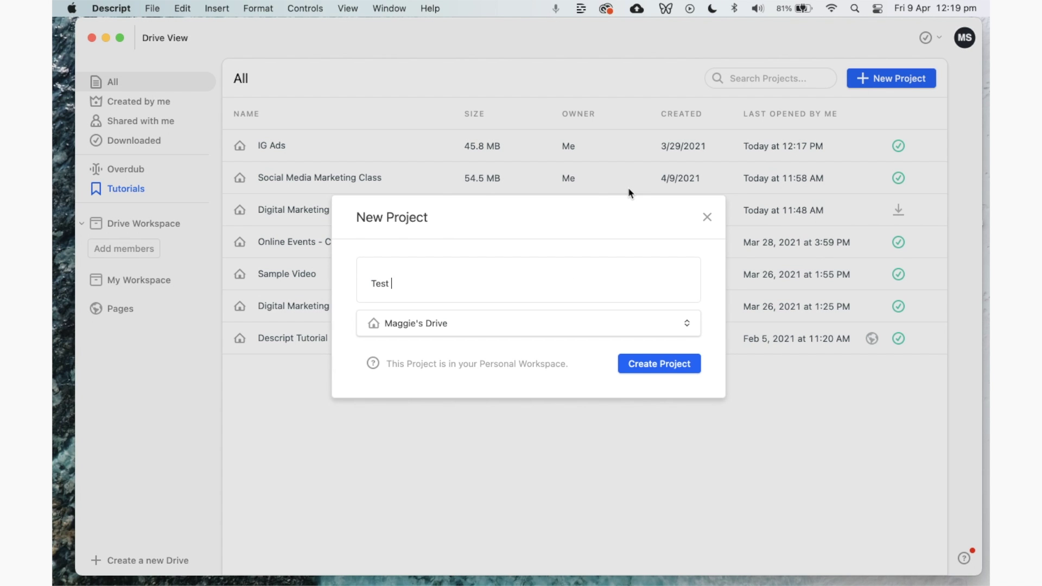
text( Project)
click(644, 370)
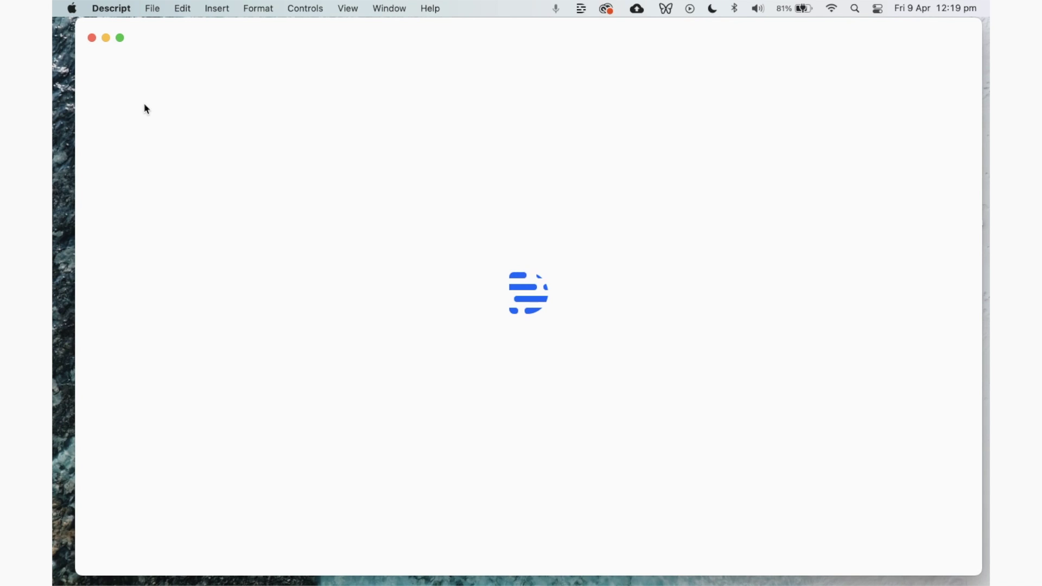
click(120, 38)
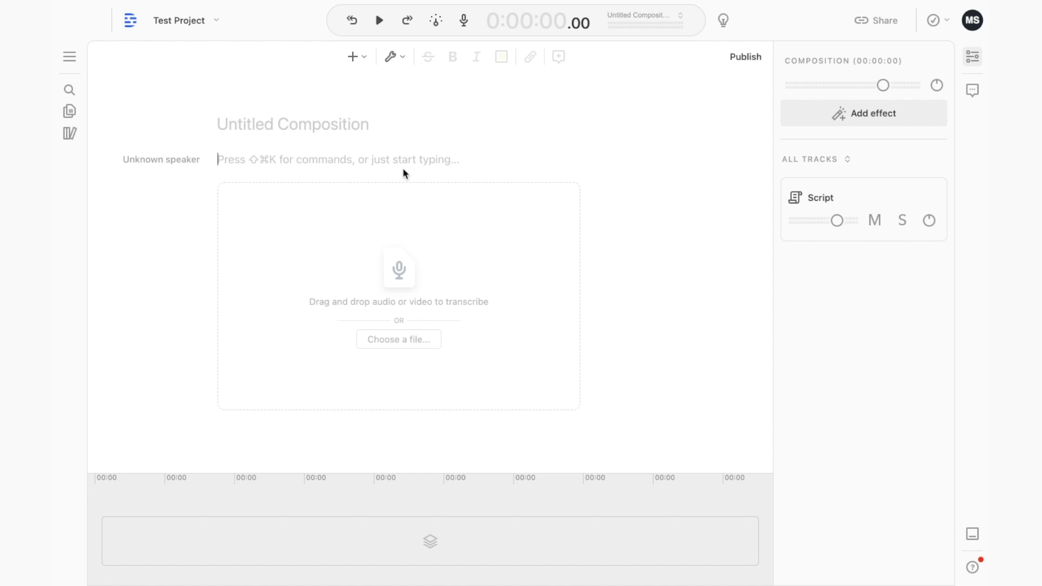
Step: Import Facebook Ads Clip.mov from the Descript Tutorial folder into the empty composition
click(417, 344)
click(723, 237)
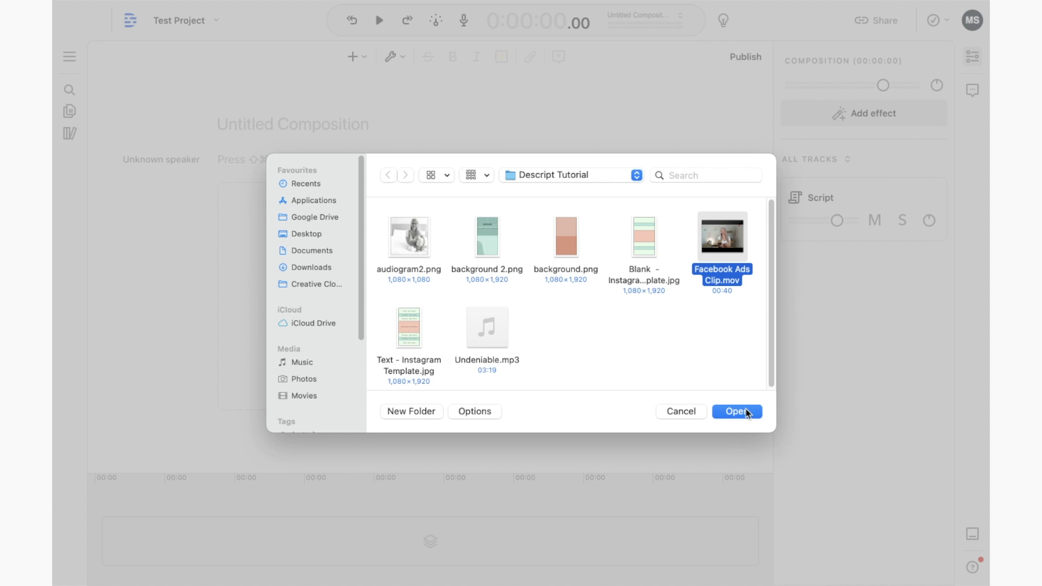
click(747, 412)
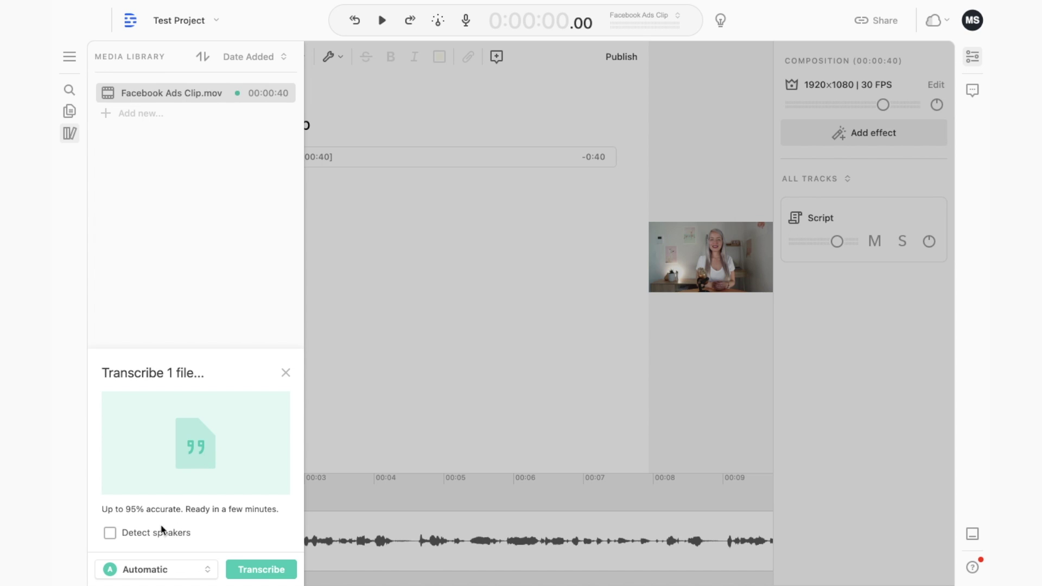
Step: Transcribe the imported clip using the Automatic transcription option, without detecting speakers
click(170, 572)
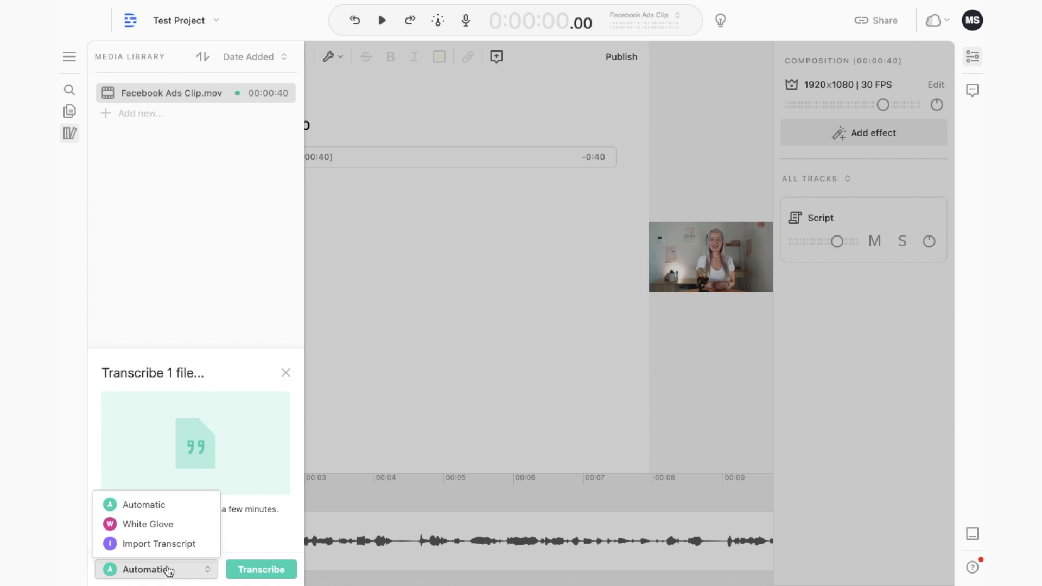
click(254, 538)
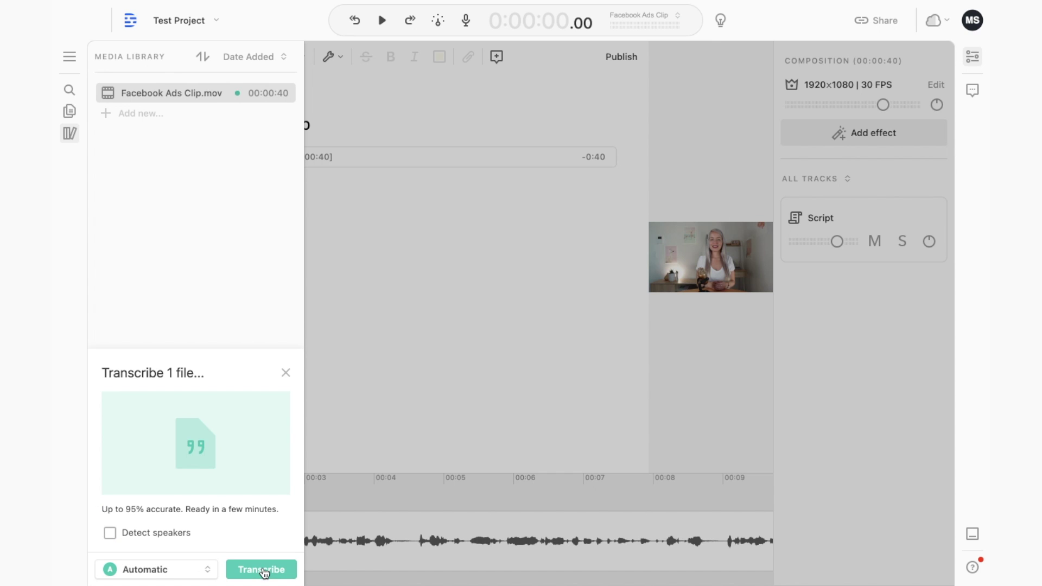
click(271, 570)
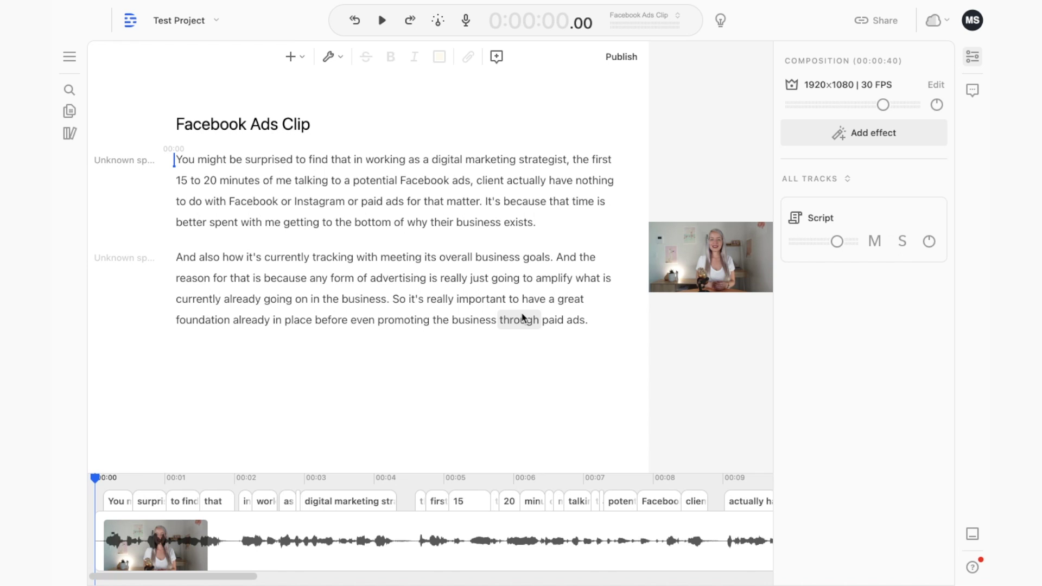
Step: Try a comma instead of the period after "why their business exists" in the transcript, and restore the period
click(543, 222)
key(BackSpace)
text(,)
key(BackSpace)
text(.)
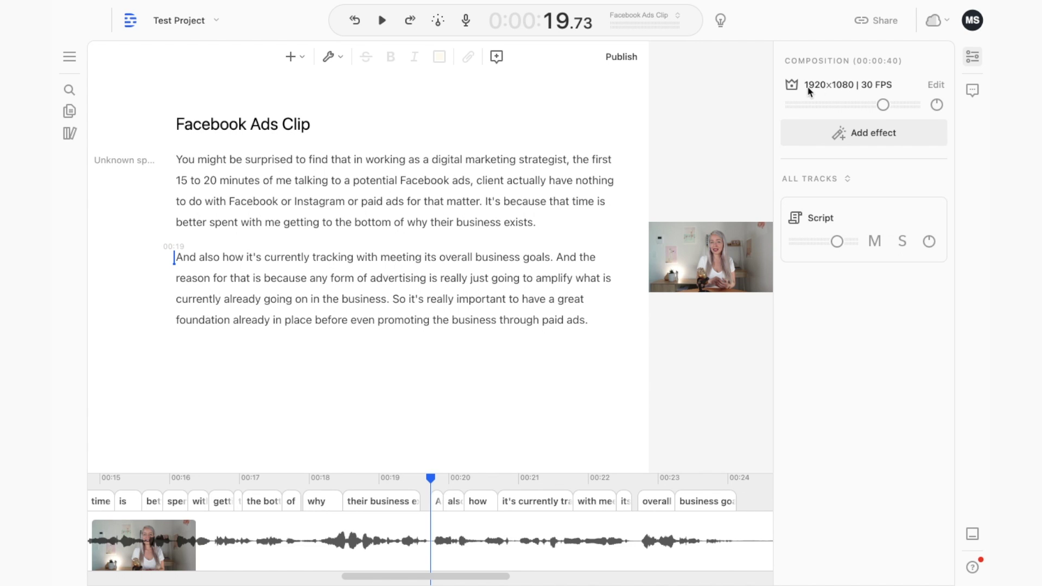
Step: Set the composition's orientation to Square (1:1) in its video settings
click(937, 86)
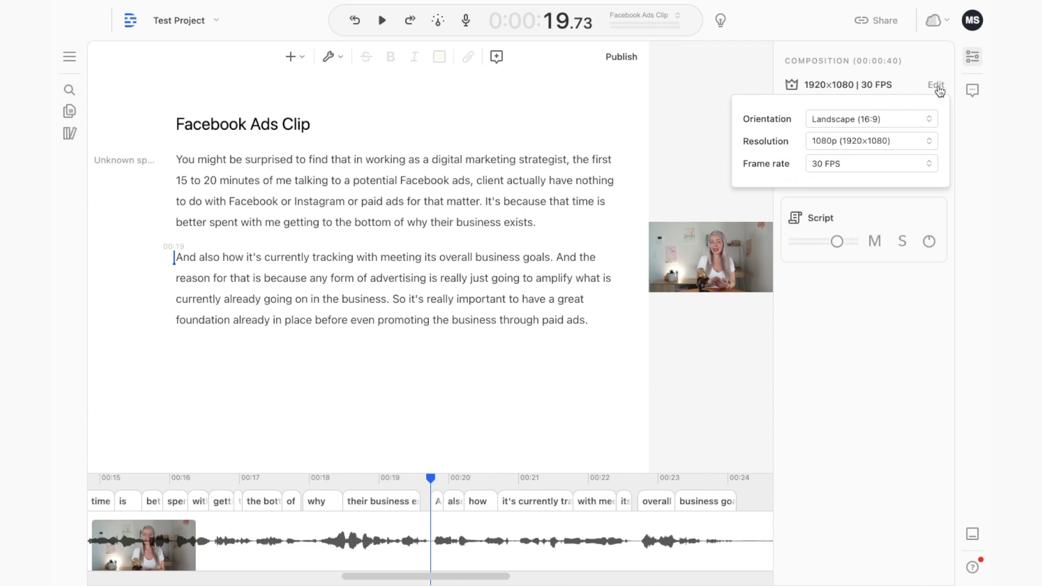
click(868, 119)
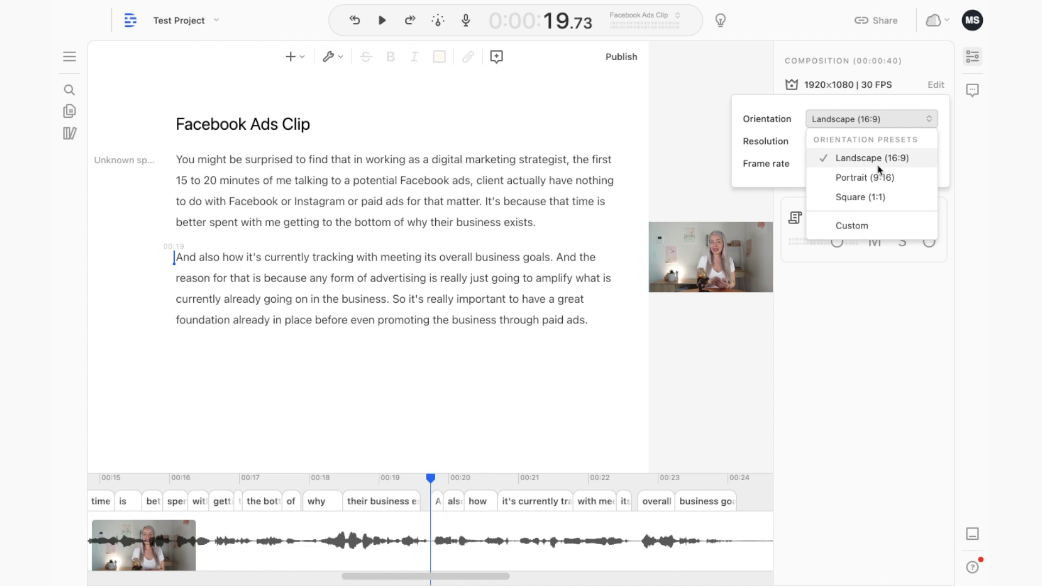
click(866, 201)
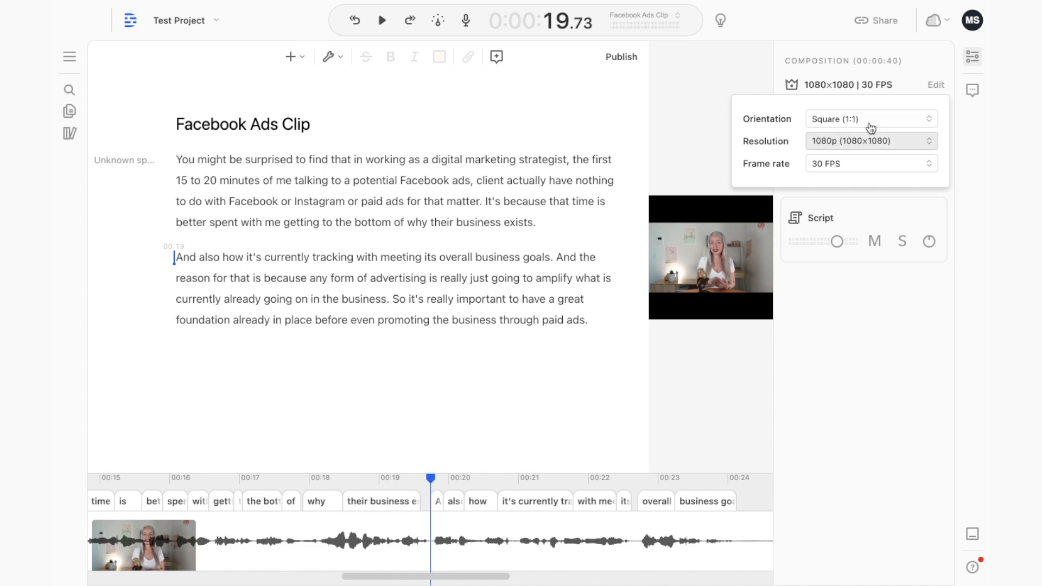
Step: Unlock the composition's proportions and give it a custom resolution of 1080 × 1350
click(869, 121)
click(866, 226)
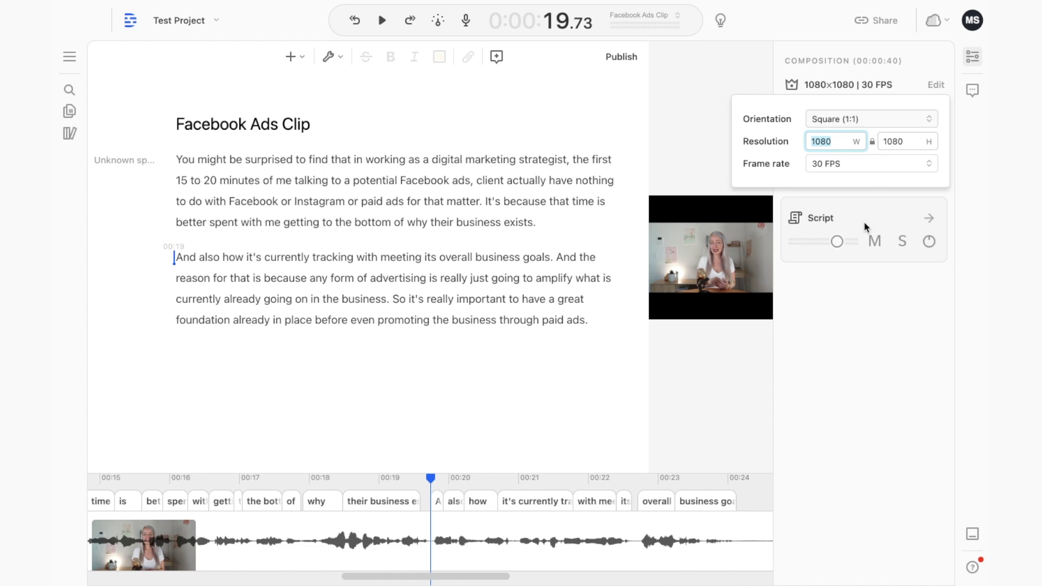
click(871, 143)
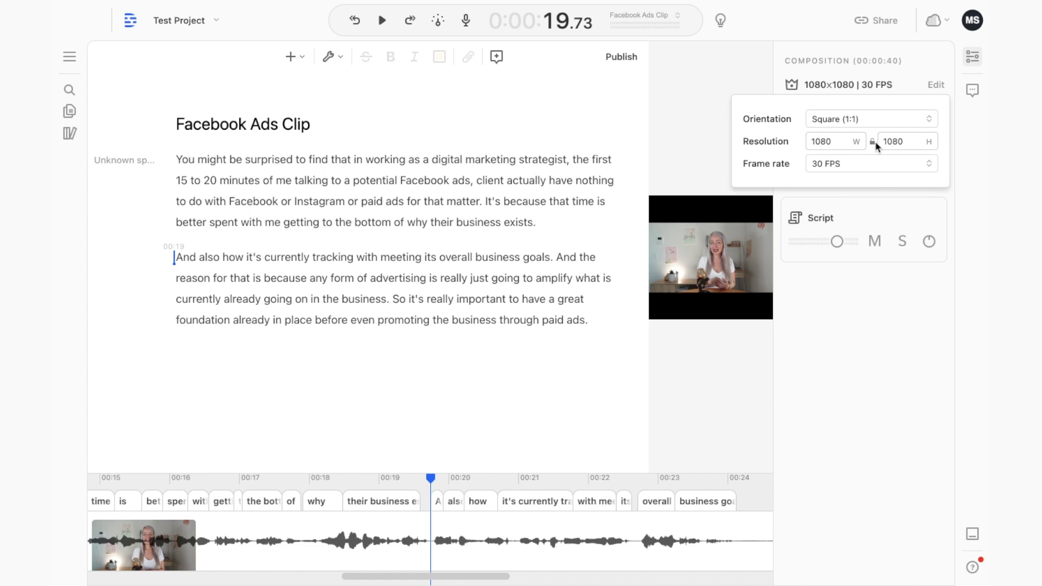
double_click(916, 140)
text(1)
key(Return)
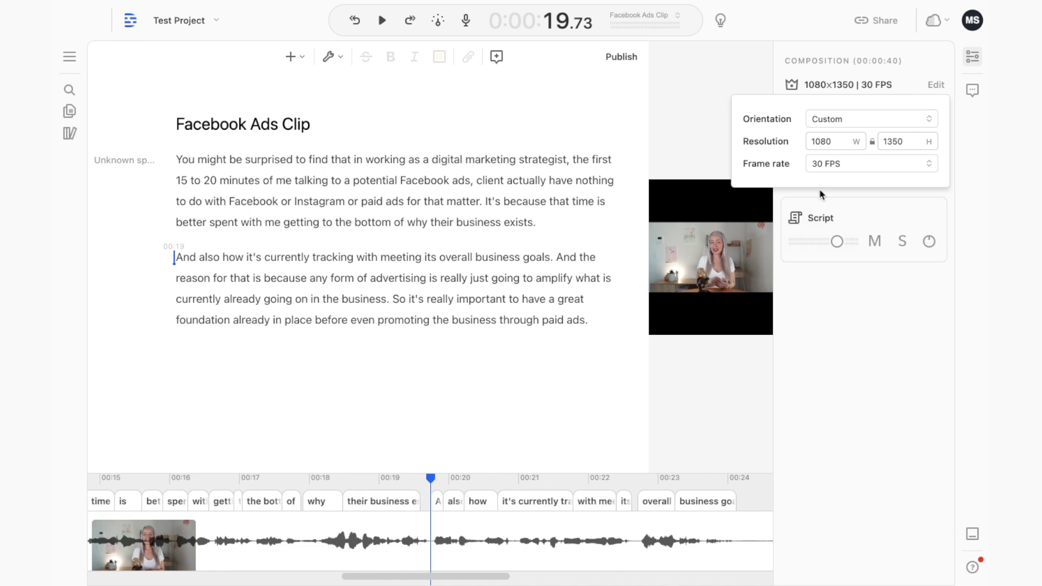
click(894, 318)
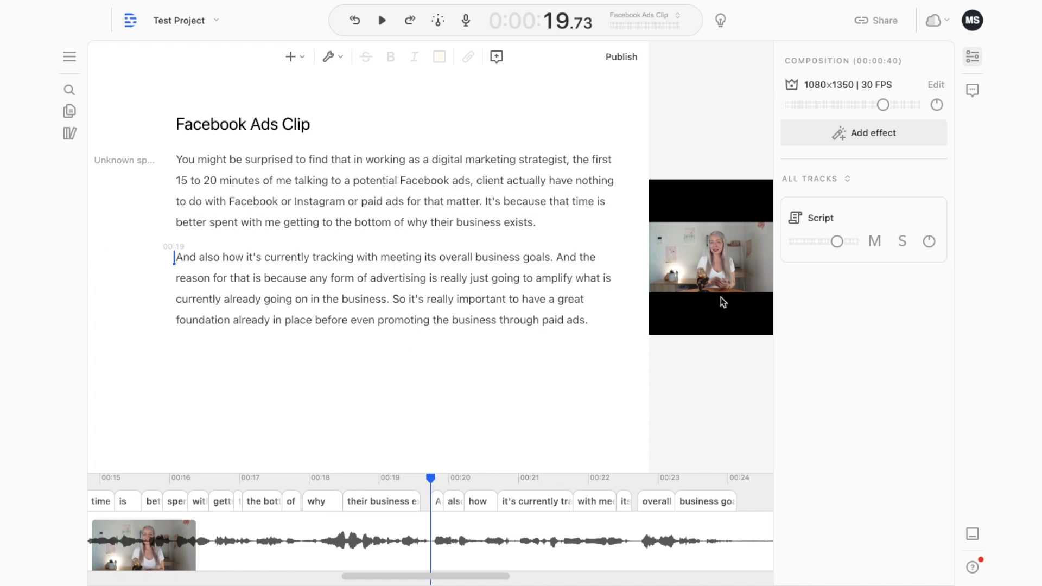
Step: Import the audiogram2, background 2, background, blank and text Instagram template images plus Undeniable.mp3 into the media library
click(69, 134)
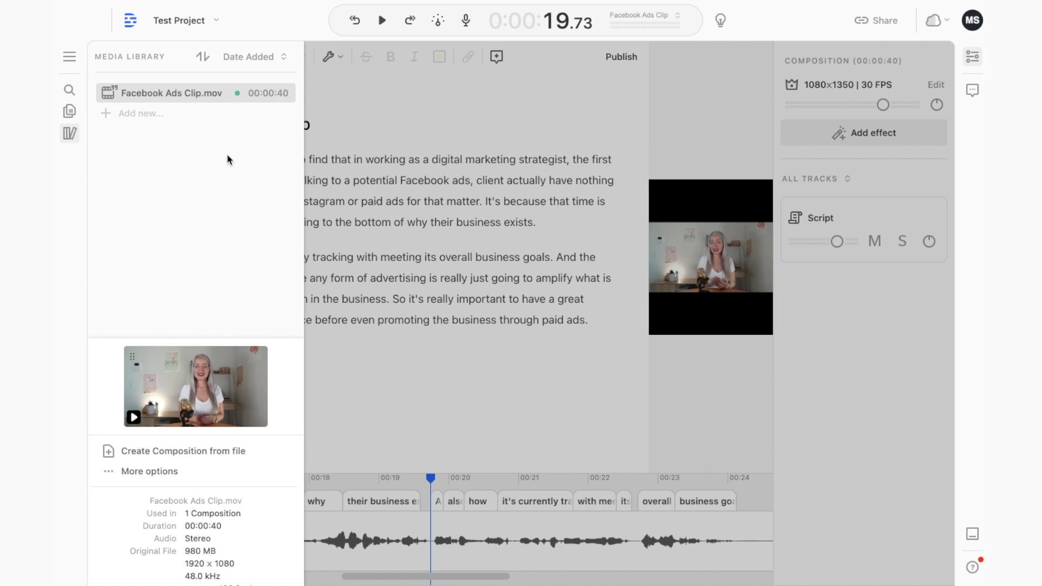
click(129, 116)
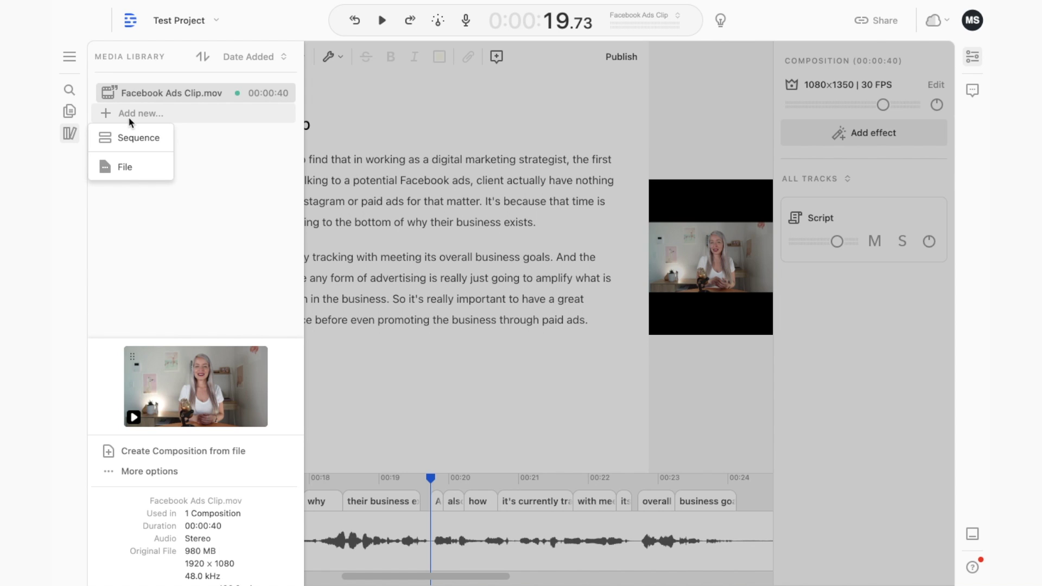
click(125, 166)
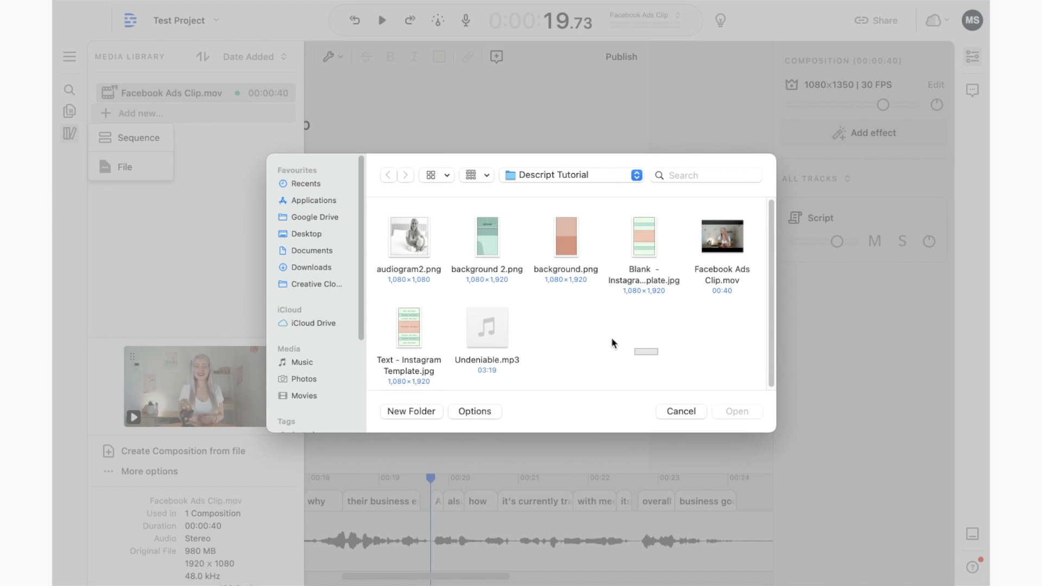
drag(642, 354, 377, 211)
click(751, 415)
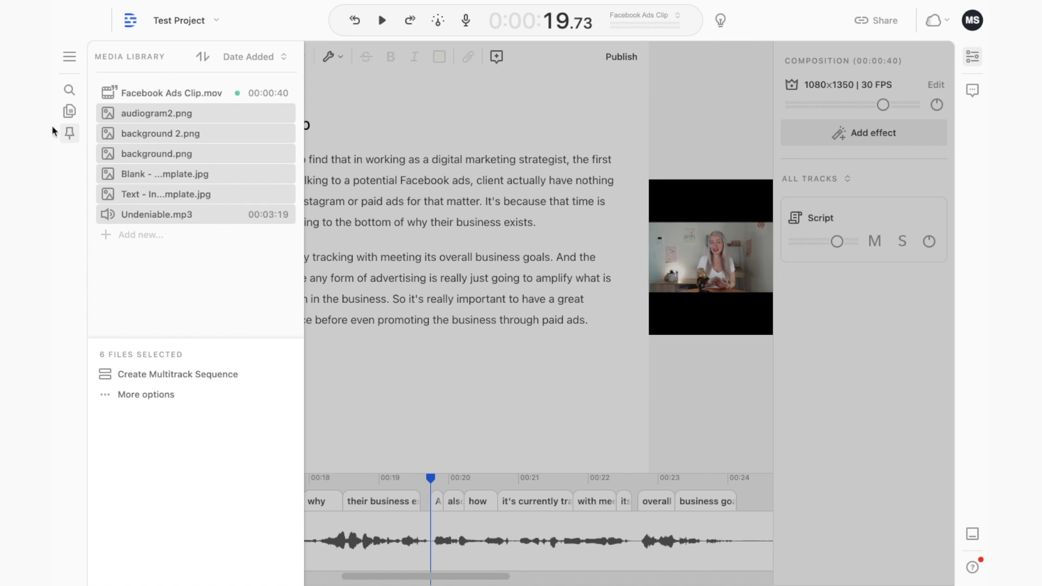
Step: Preview background 2.png in the media library and return to the script
click(175, 136)
click(176, 136)
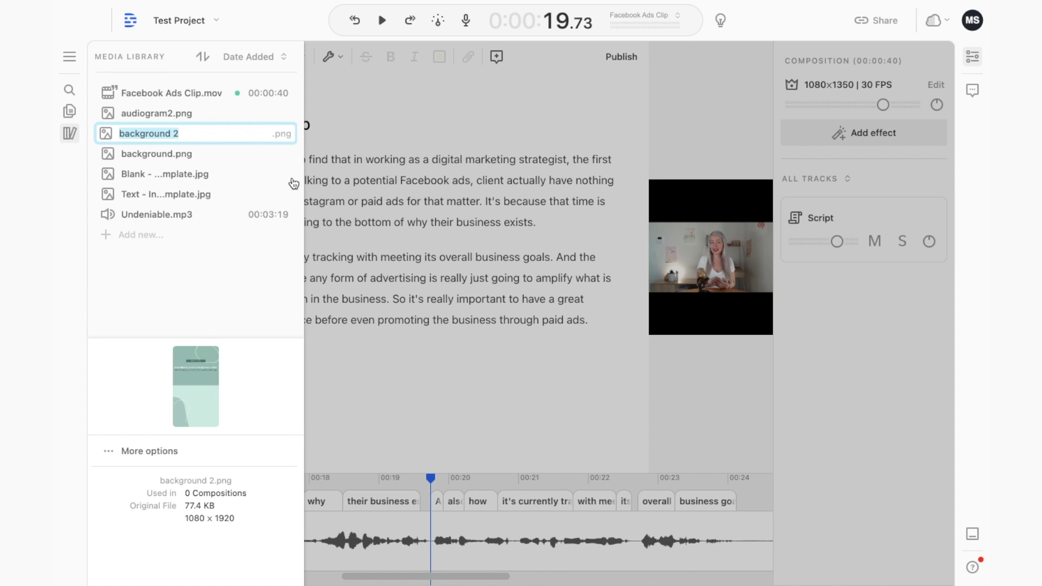
click(454, 224)
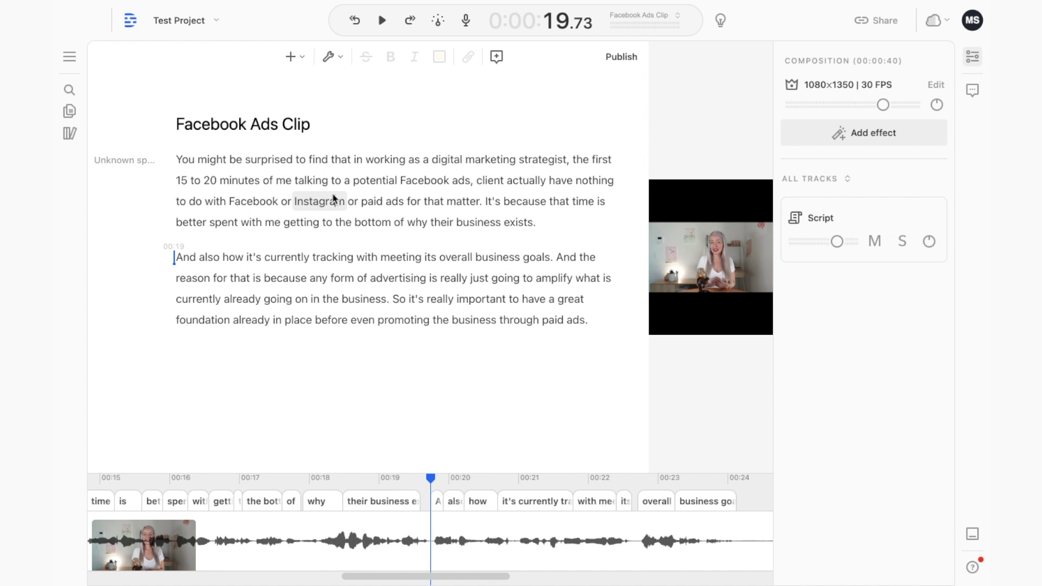
Step: Select the entire transcript and insert a Rectangle shape spanning the whole clip
click(333, 198)
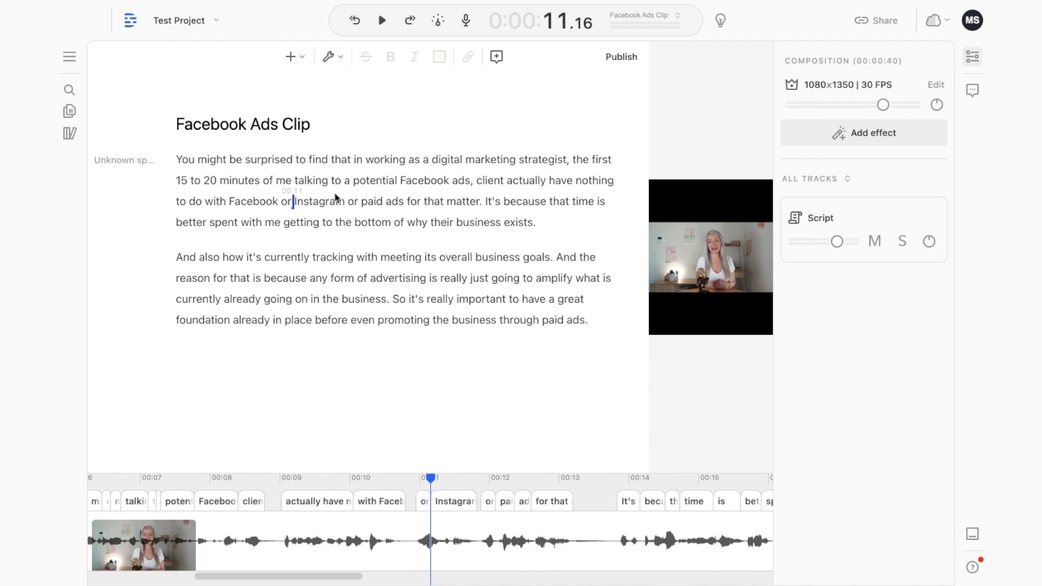
key(ctrl+a)
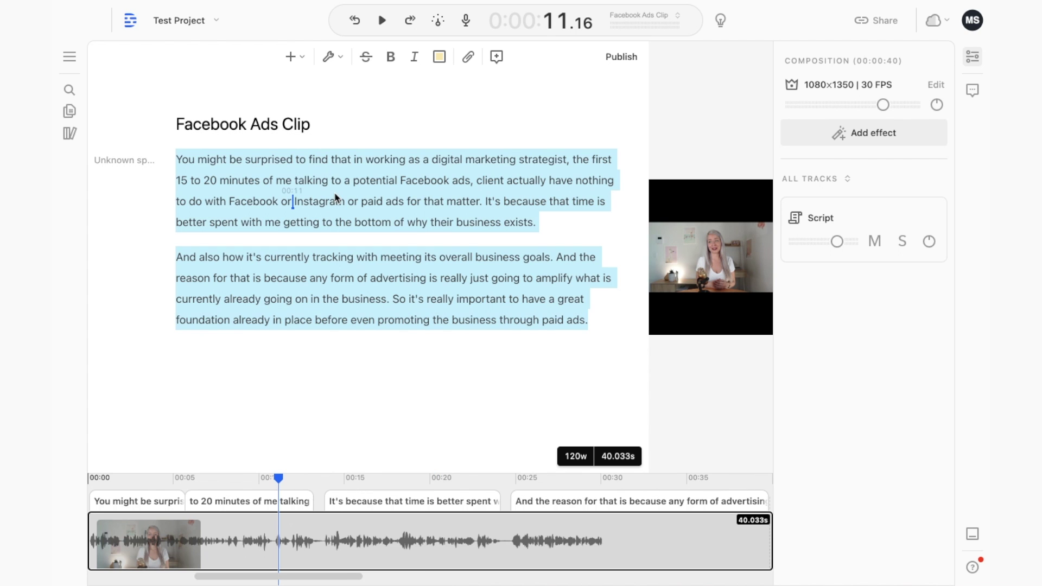
click(292, 56)
scroll(503, 319, down, 1)
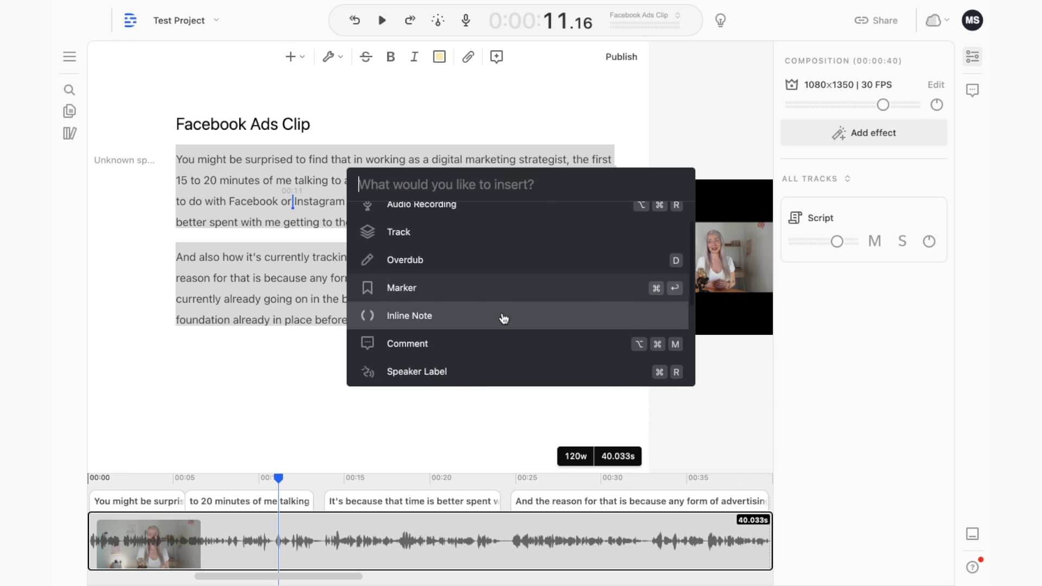
scroll(502, 318, down, 3)
scroll(499, 320, up, 4)
scroll(499, 350, down, 5)
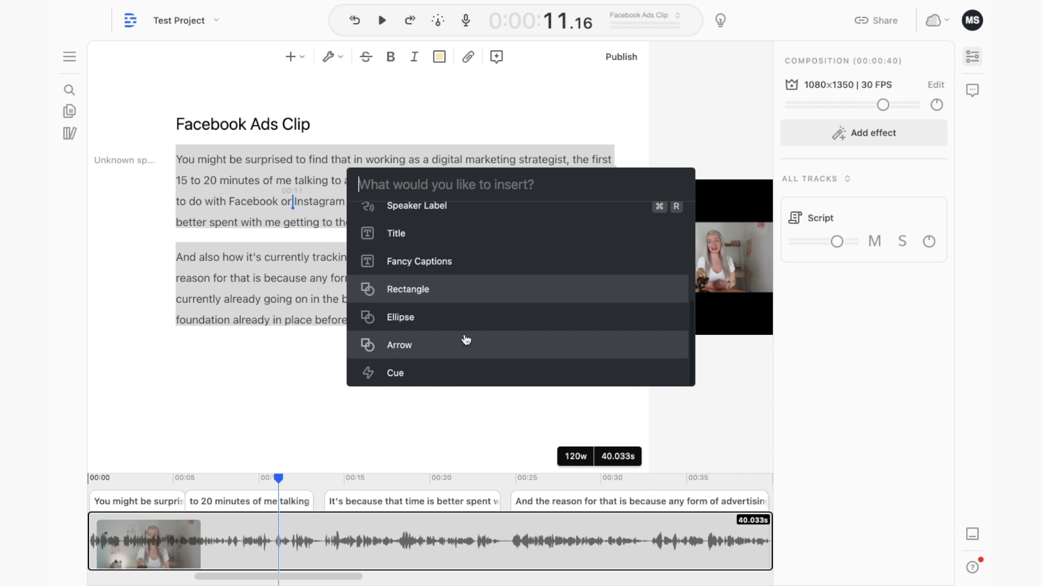
click(418, 290)
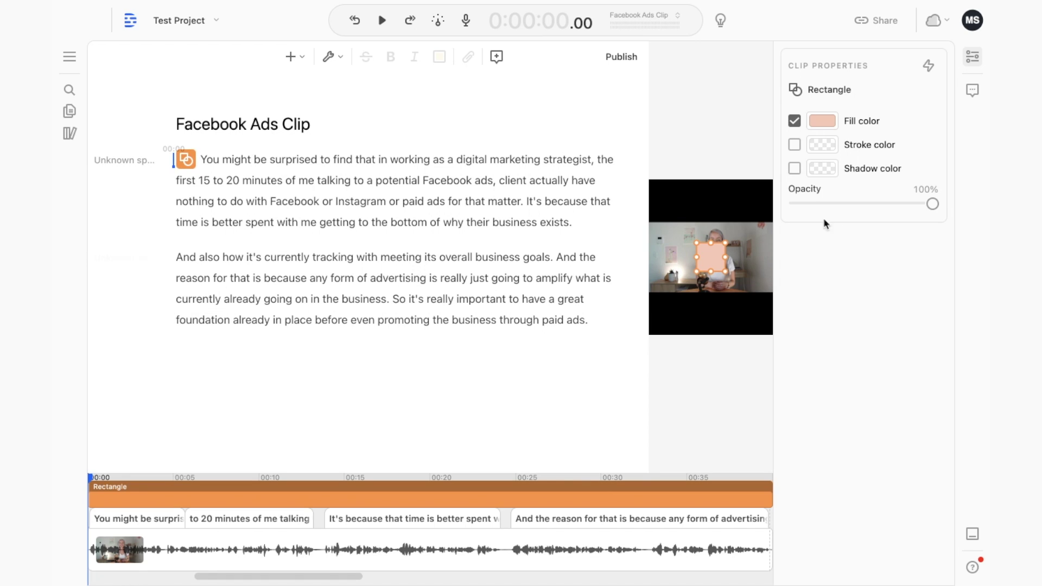
Step: Enlarge the rectangle to cover the whole video frame and look over its fill color options
drag(726, 241, 791, 169)
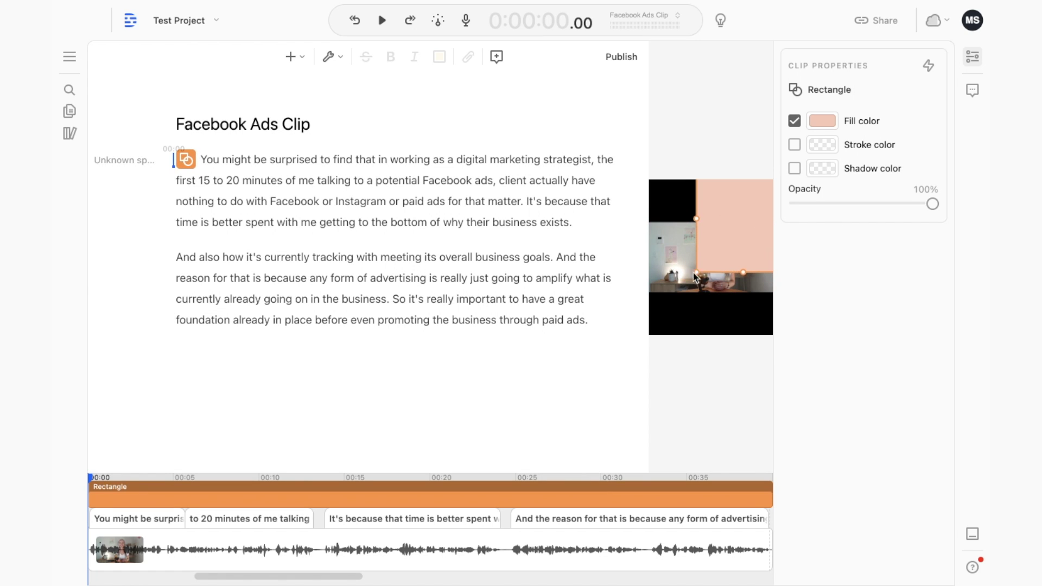
drag(697, 270, 646, 335)
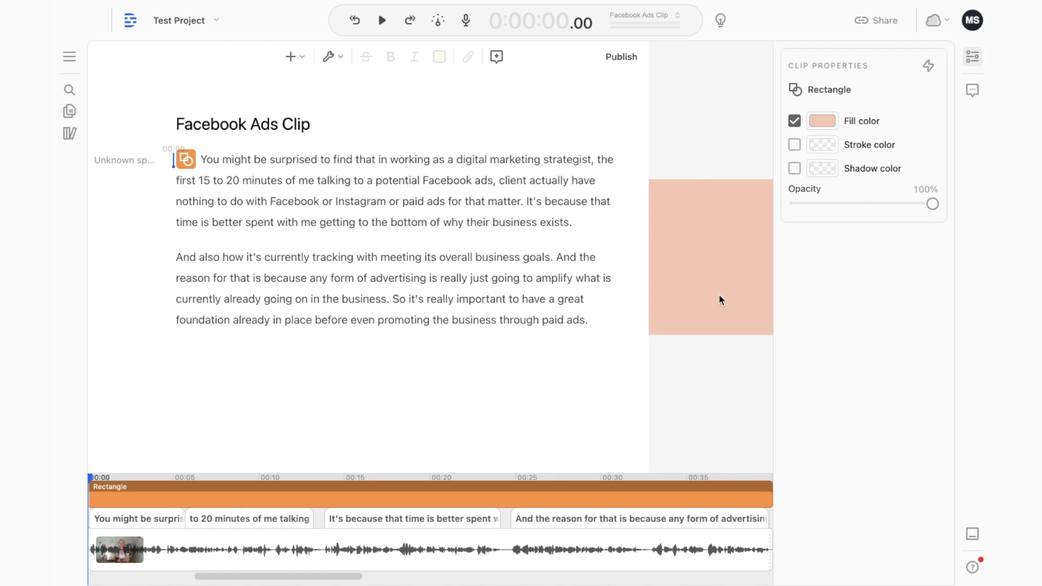
click(820, 122)
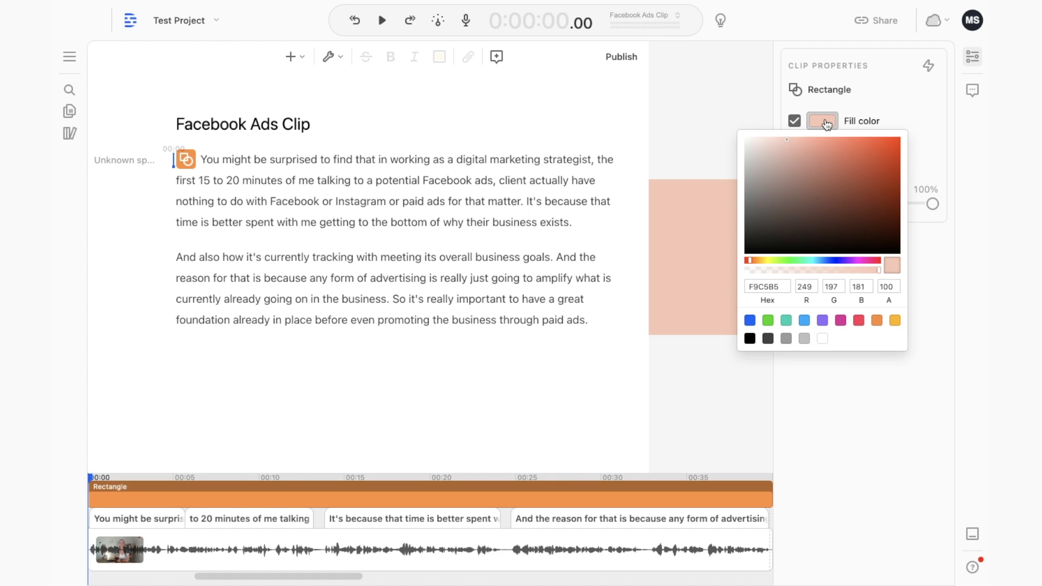
click(825, 122)
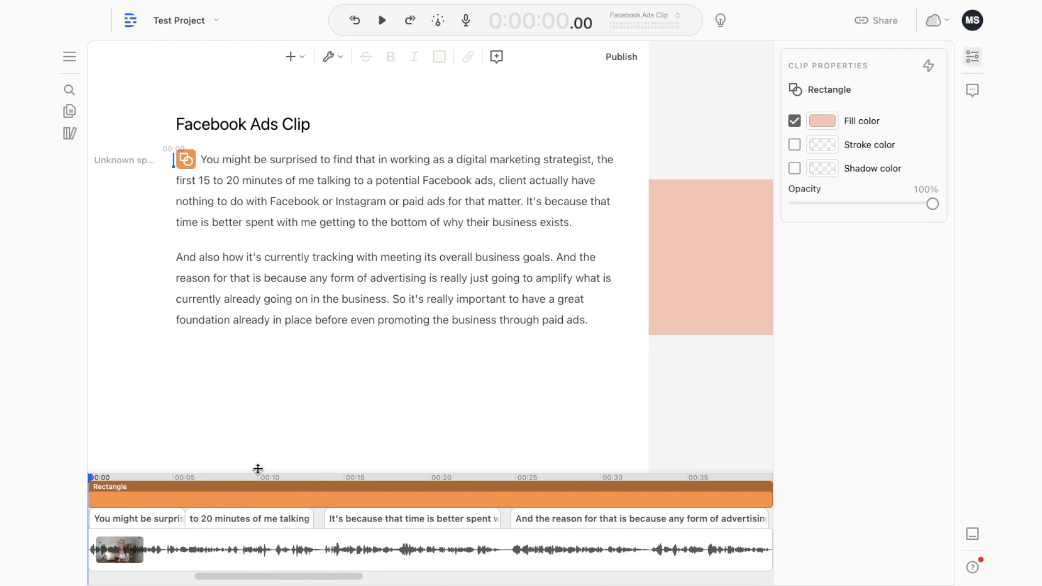
Step: Enlarge the timeline and move the rectangle layer down below the script so the video shows in front of it
drag(256, 471, 255, 384)
click(246, 405)
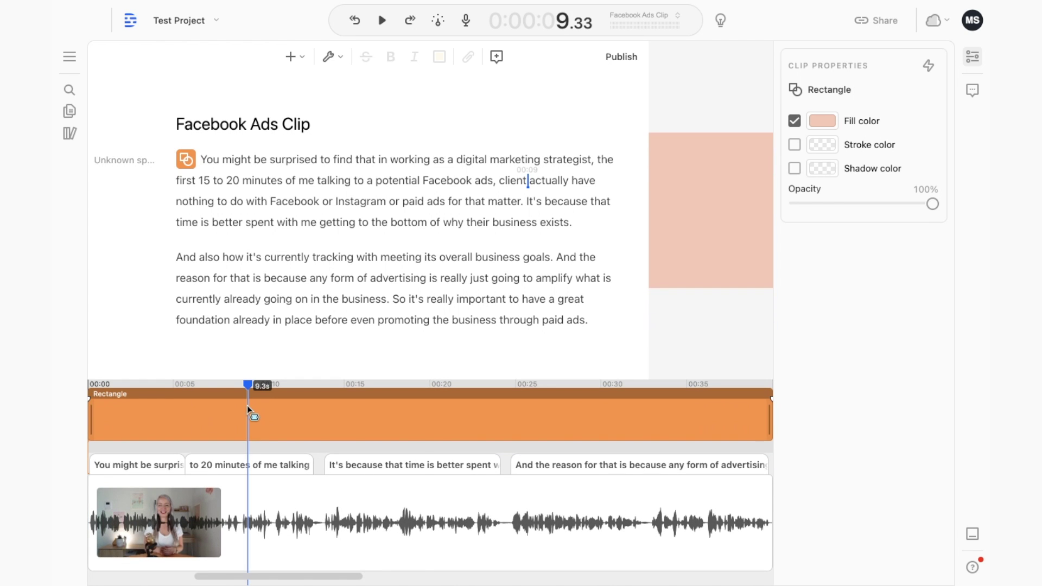
right_click(246, 405)
click(310, 415)
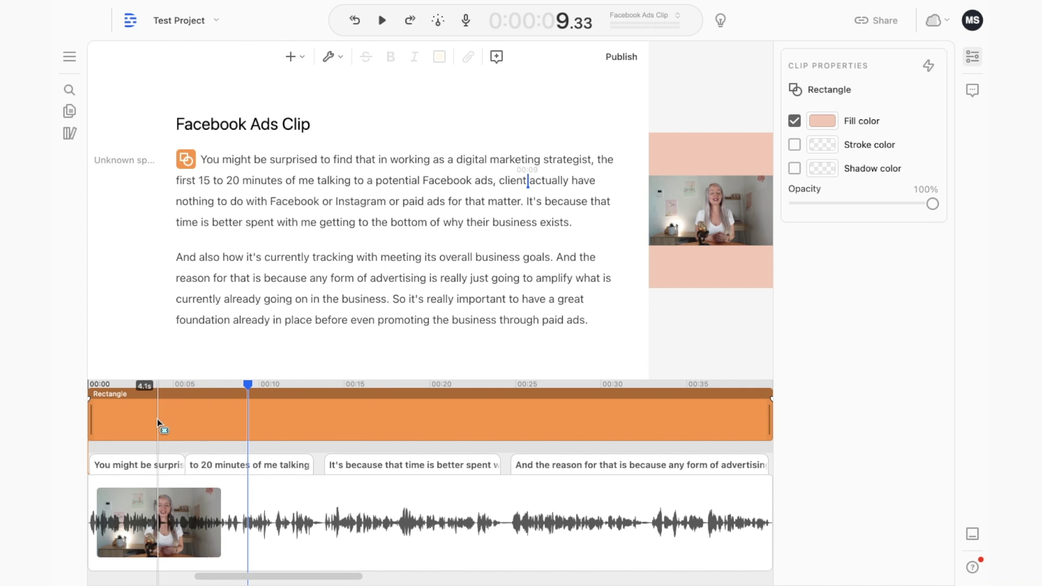
Step: Shorten the rectangle clip to end at about 22 seconds and stretch it back to the end of the composition
scroll(644, 426, right, 4)
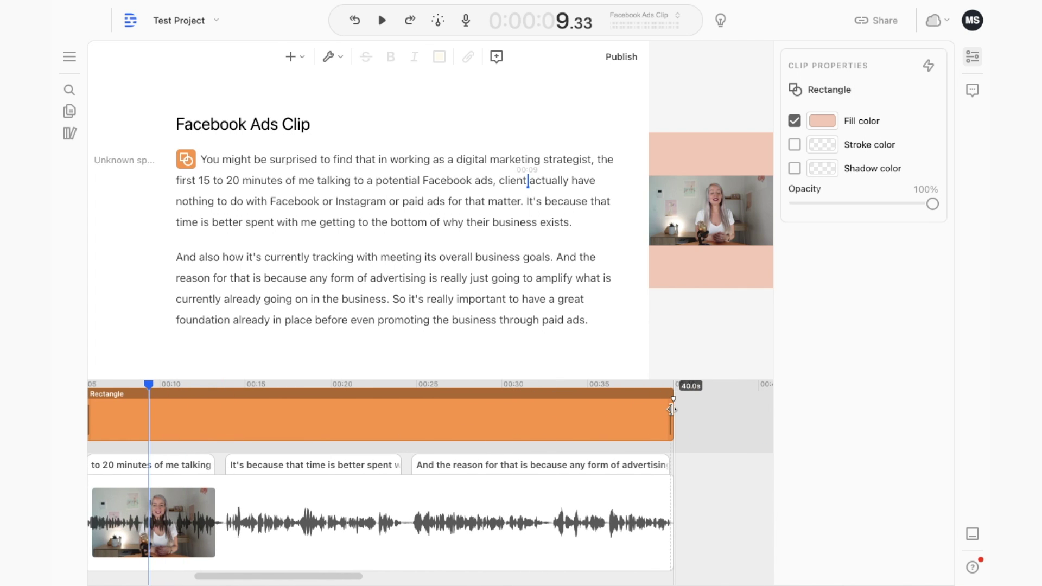
drag(671, 409, 373, 413)
click(321, 201)
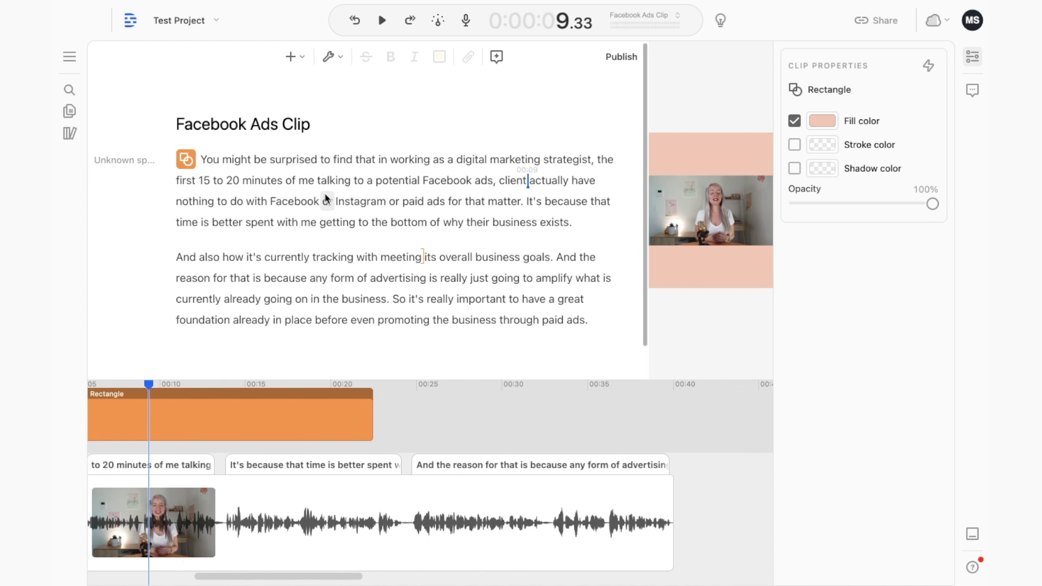
click(291, 57)
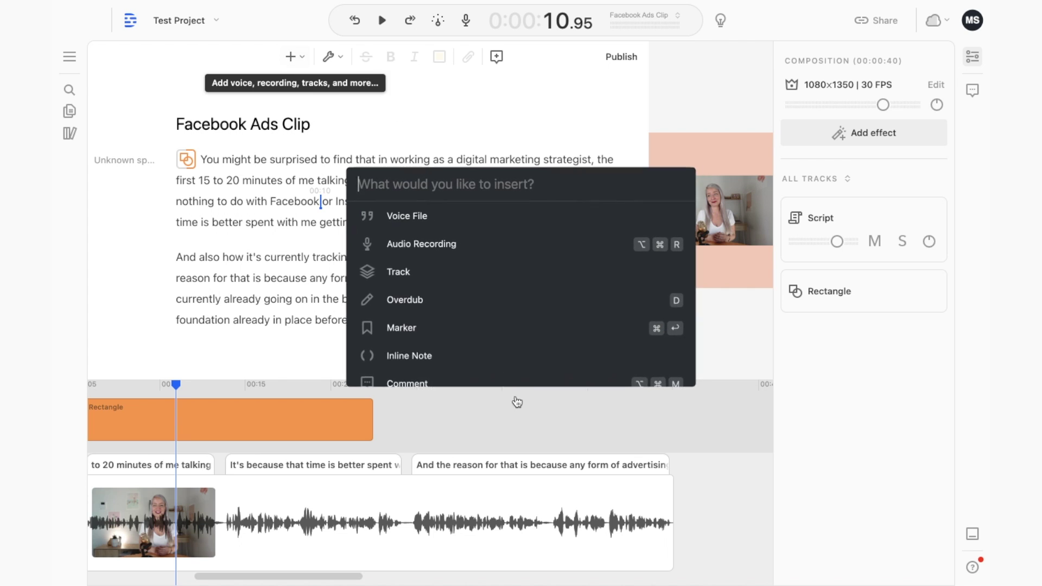
key(Up)
key(Escape)
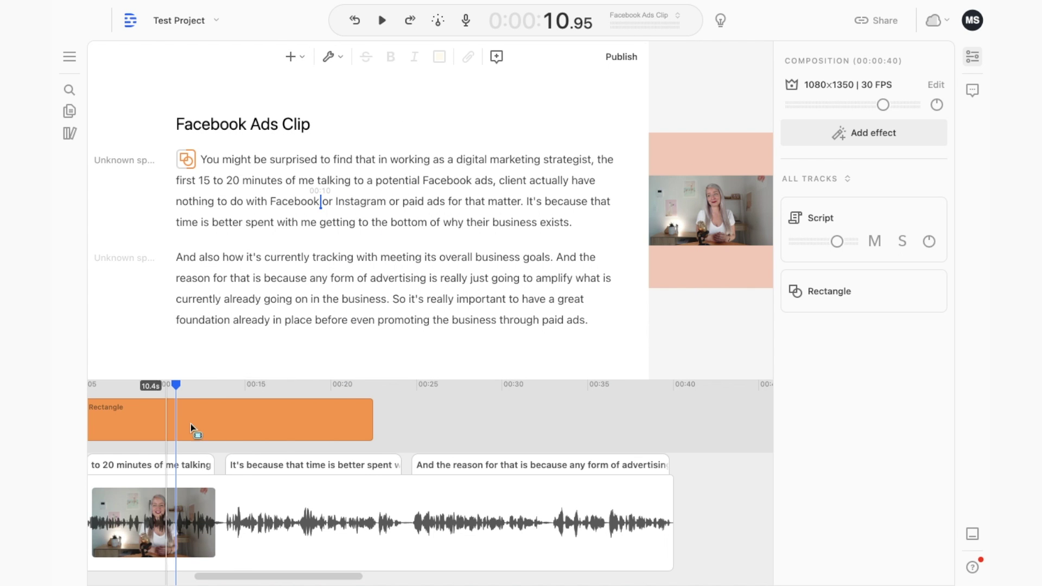
drag(374, 428, 648, 431)
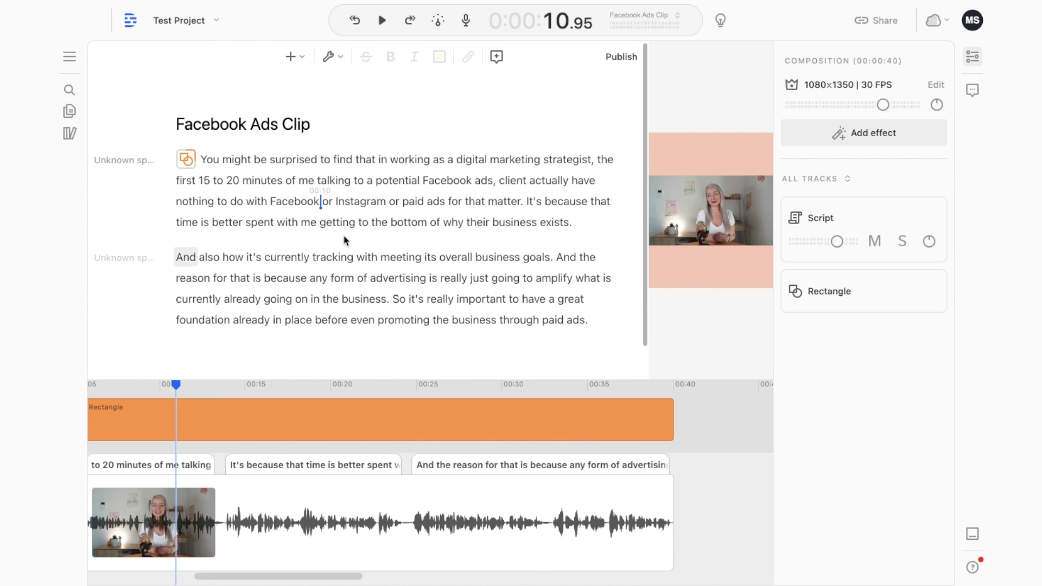
Step: Delete the rectangle track from the composition
scroll(425, 453, left, 5)
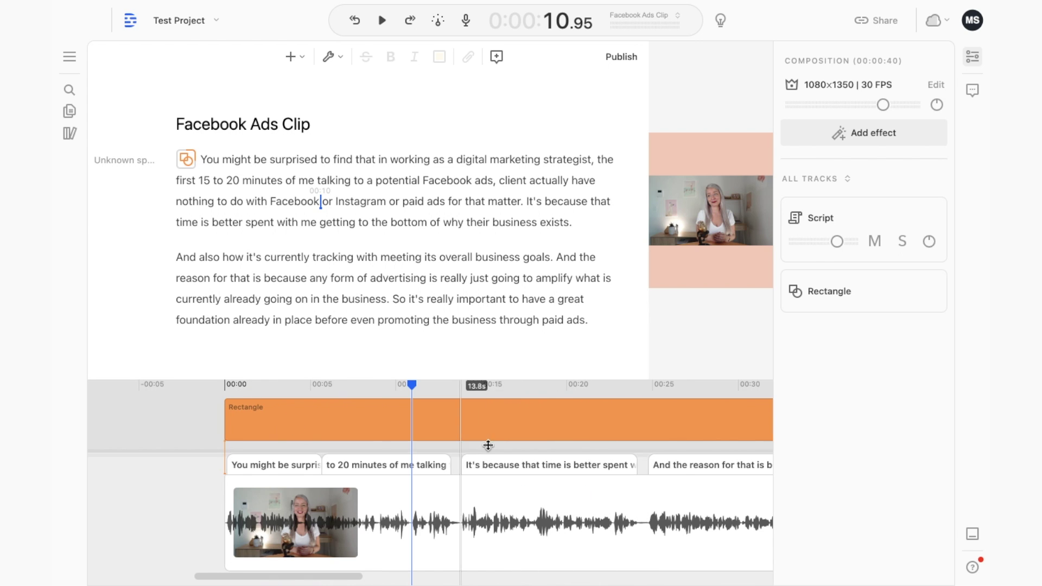
click(343, 412)
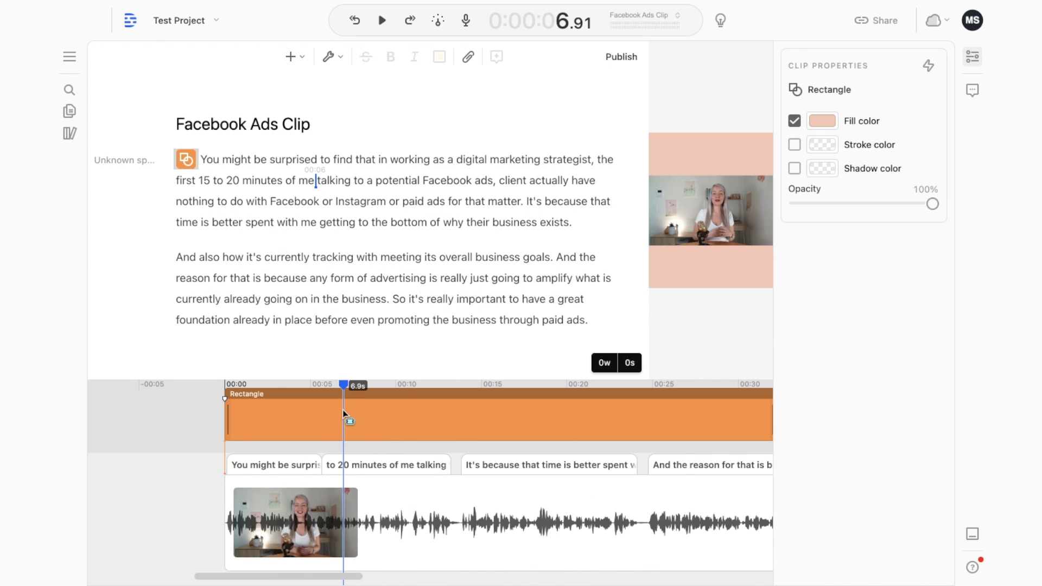
right_click(189, 163)
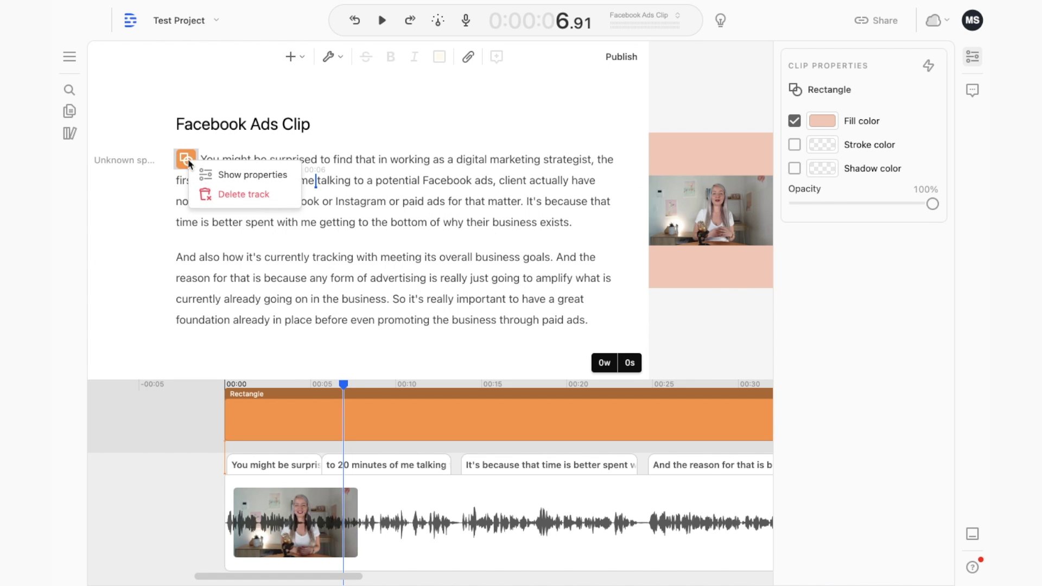
click(207, 194)
Step: Select the entire transcript and add background.png from the media library across the whole clip
click(175, 161)
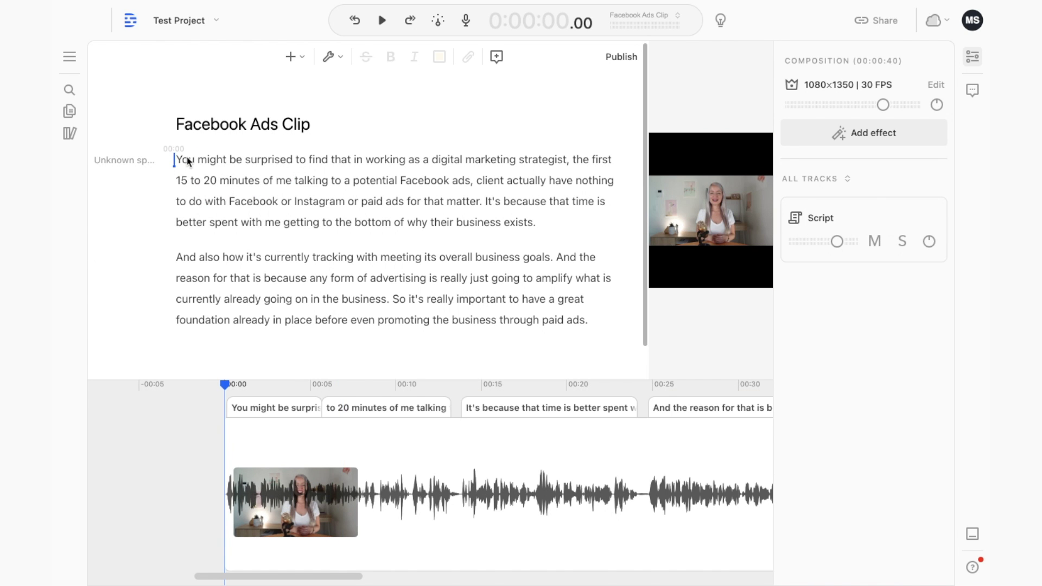
key(super+a)
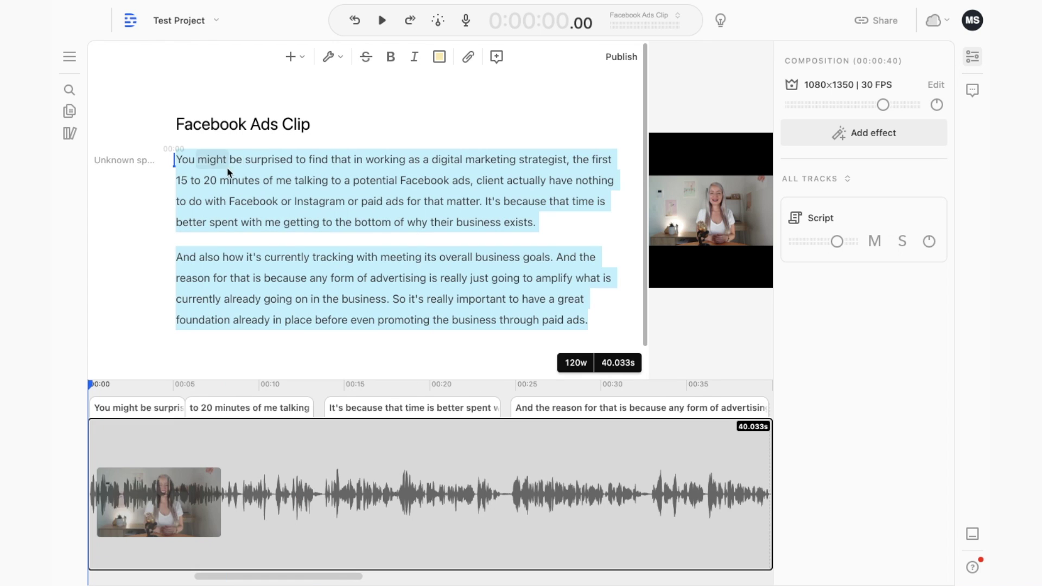
click(71, 134)
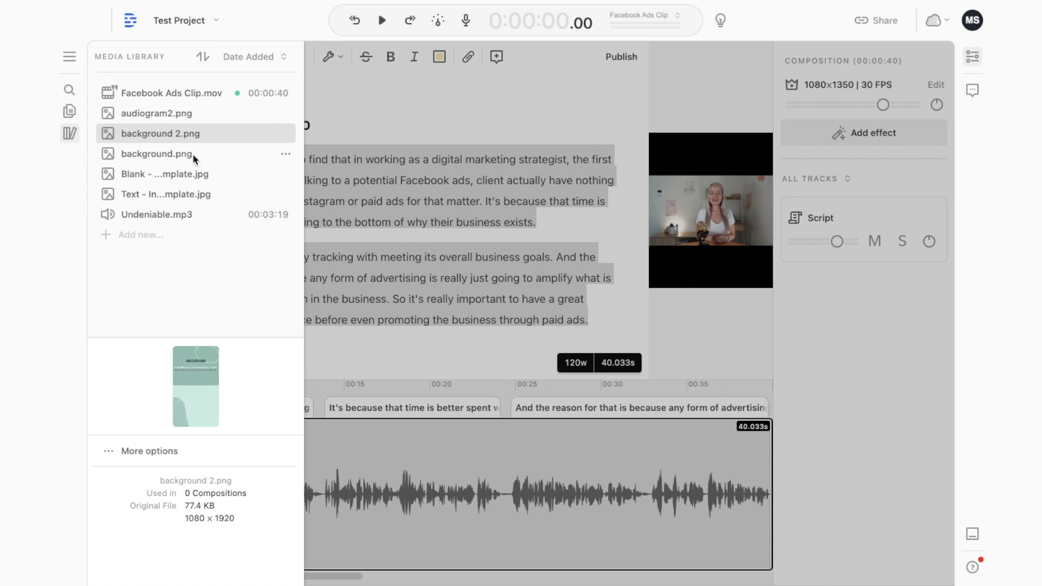
click(173, 153)
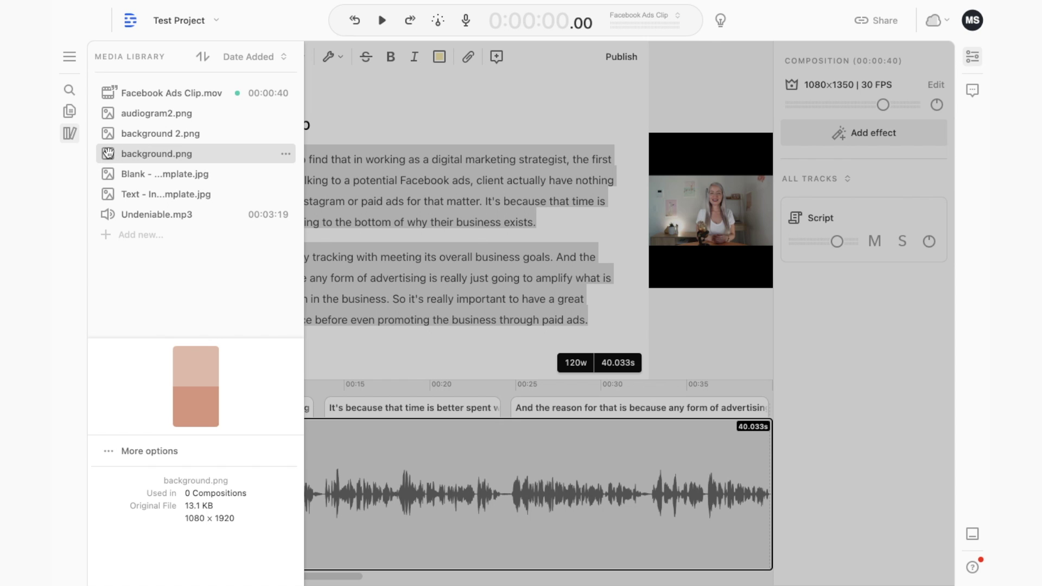
drag(108, 153, 426, 180)
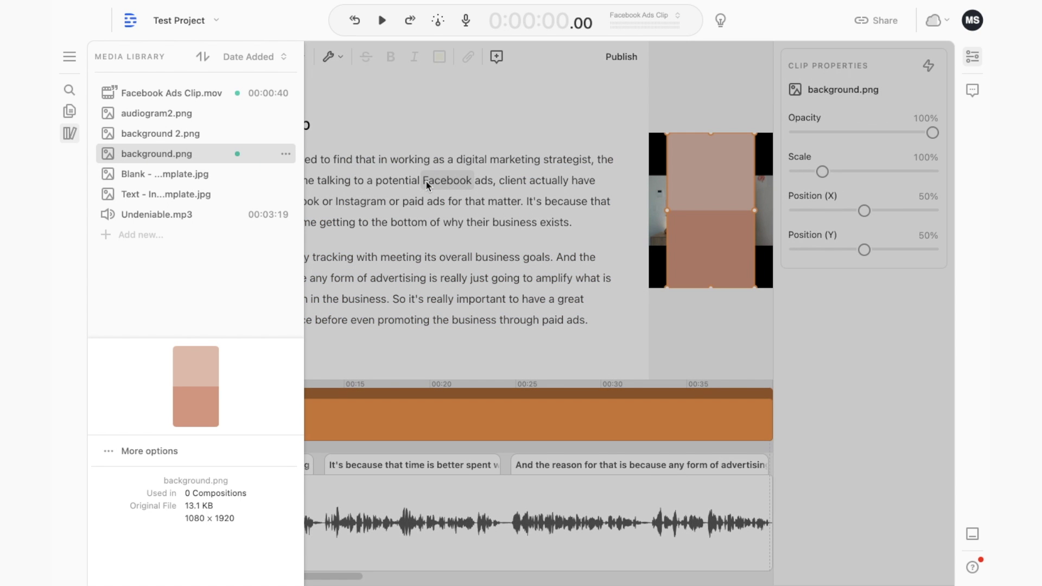
click(721, 229)
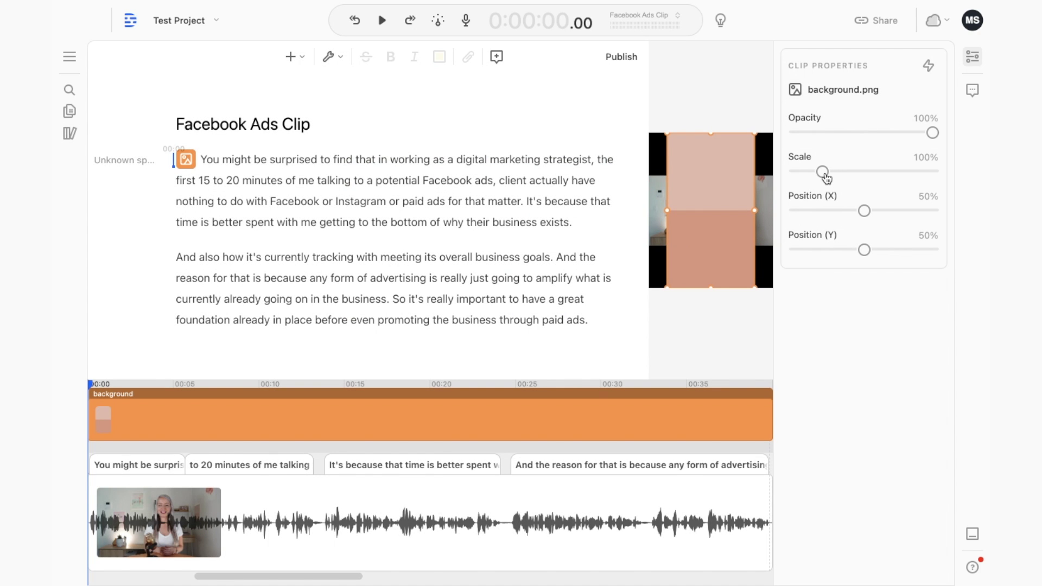
Step: Scale background.png to 144% so it fills the frame and move its layer down below the script
drag(825, 173, 836, 175)
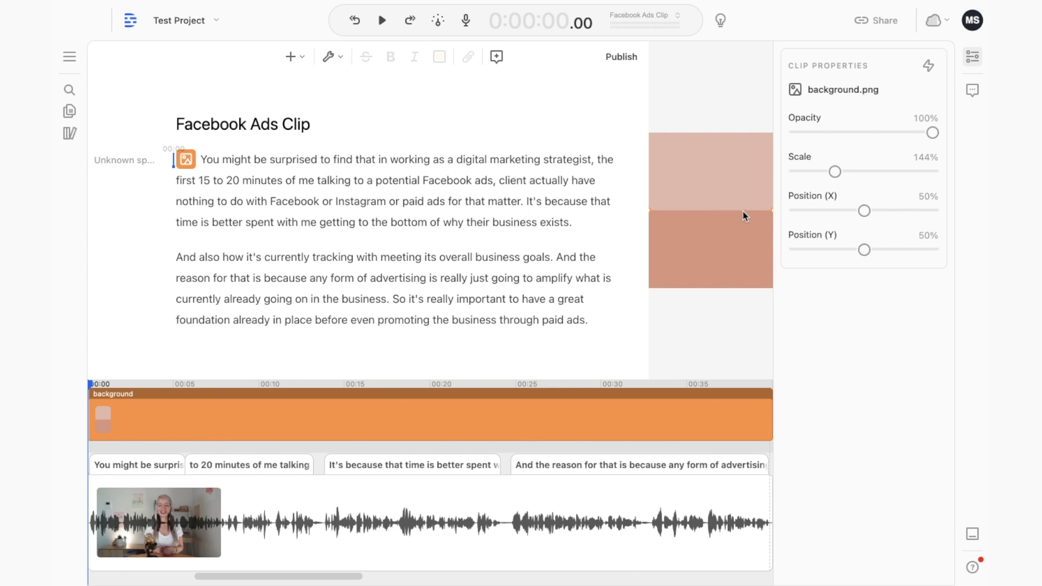
right_click(382, 426)
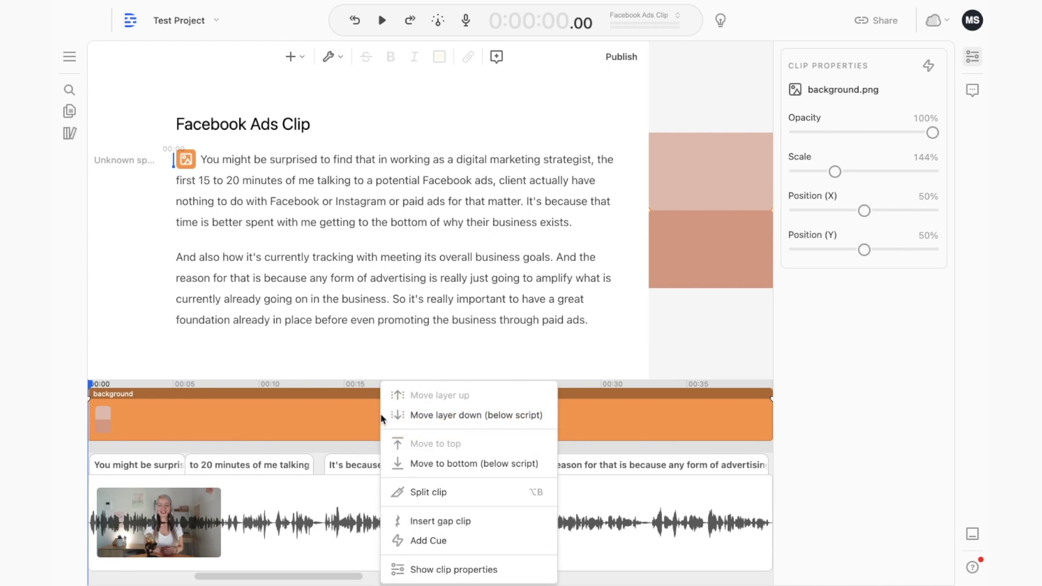
click(445, 422)
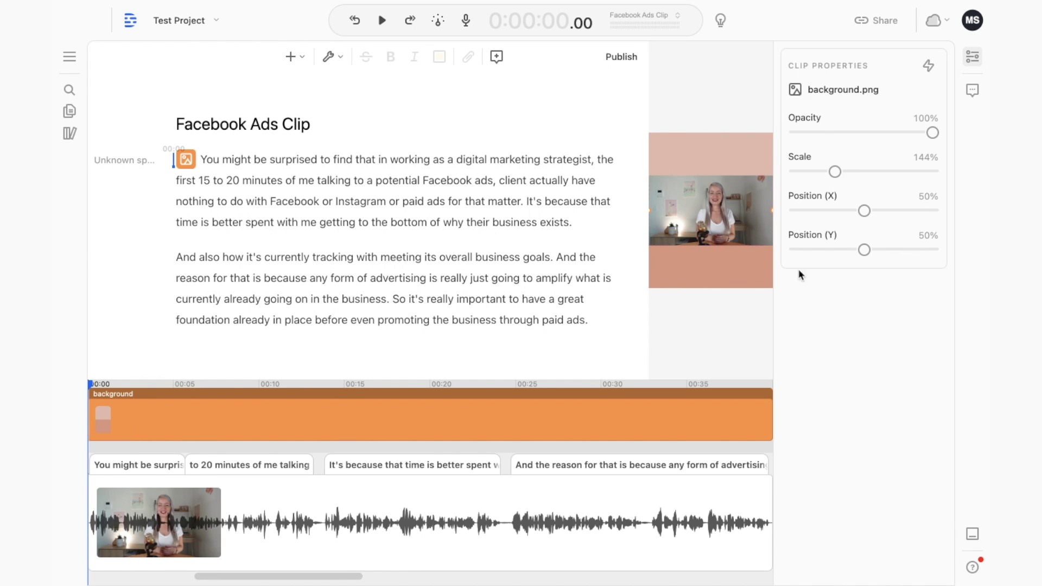
Step: Replace background.png in the media library with the file background 2.png from the Descript Tutorial folder and return to the script
click(70, 134)
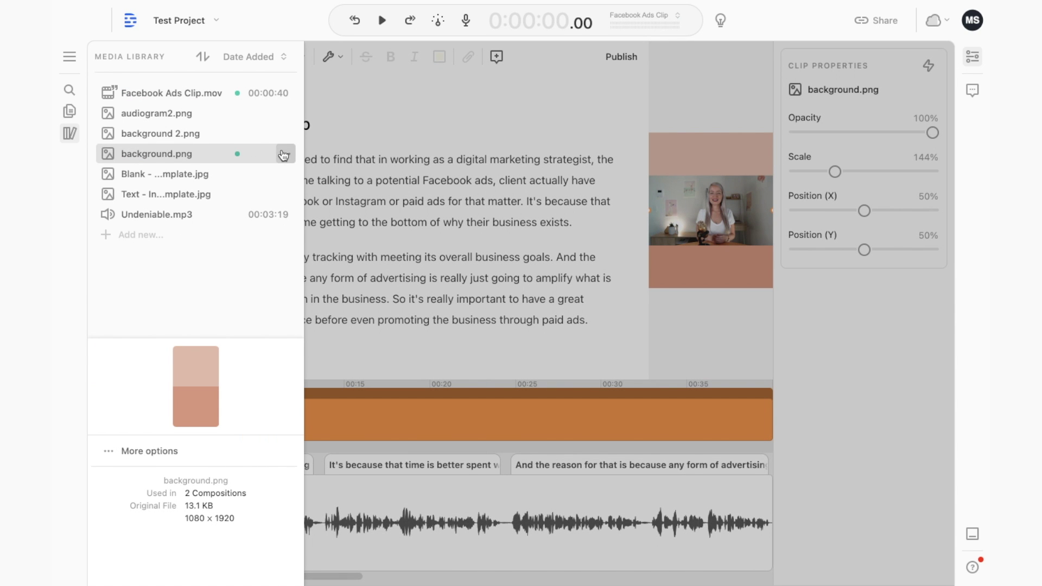
click(155, 135)
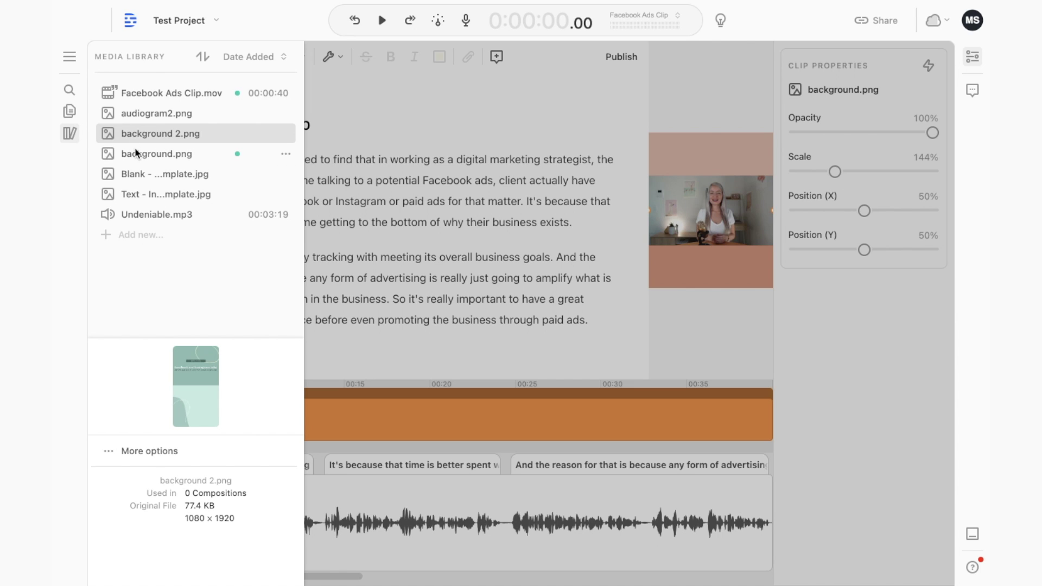
click(157, 154)
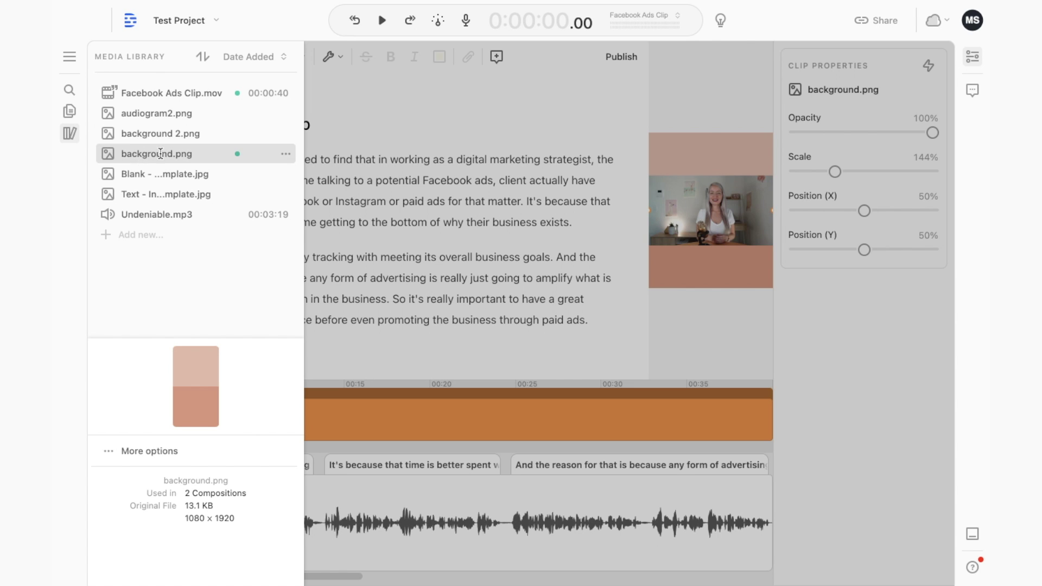
click(286, 155)
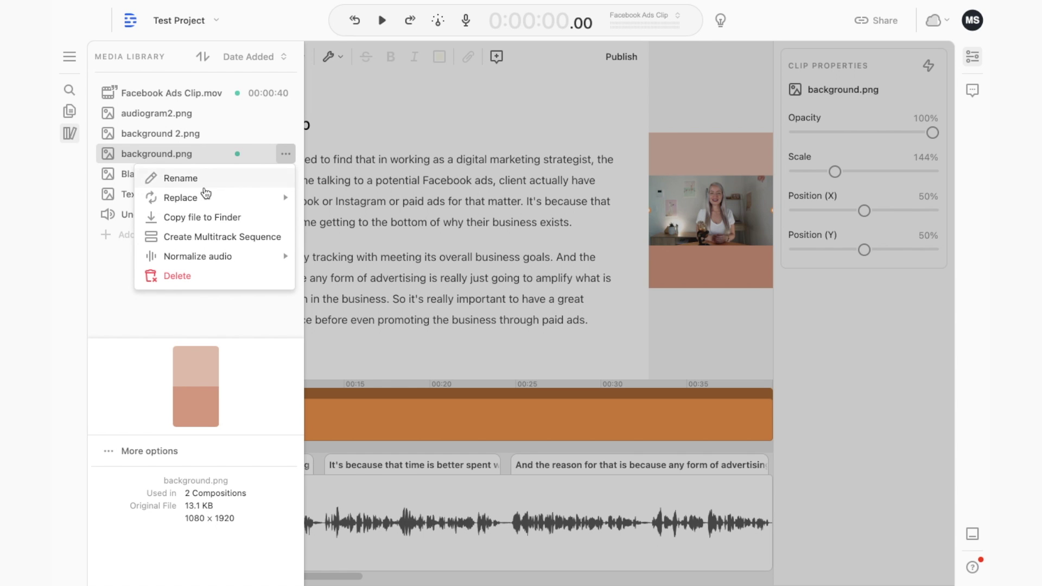
mouse_move(207, 198)
click(320, 187)
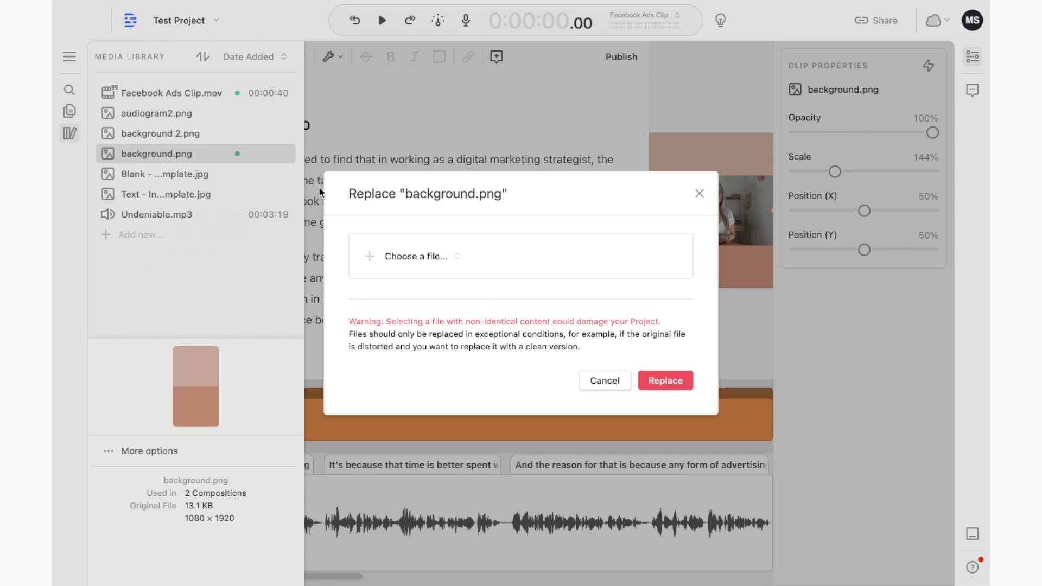
click(433, 258)
click(492, 238)
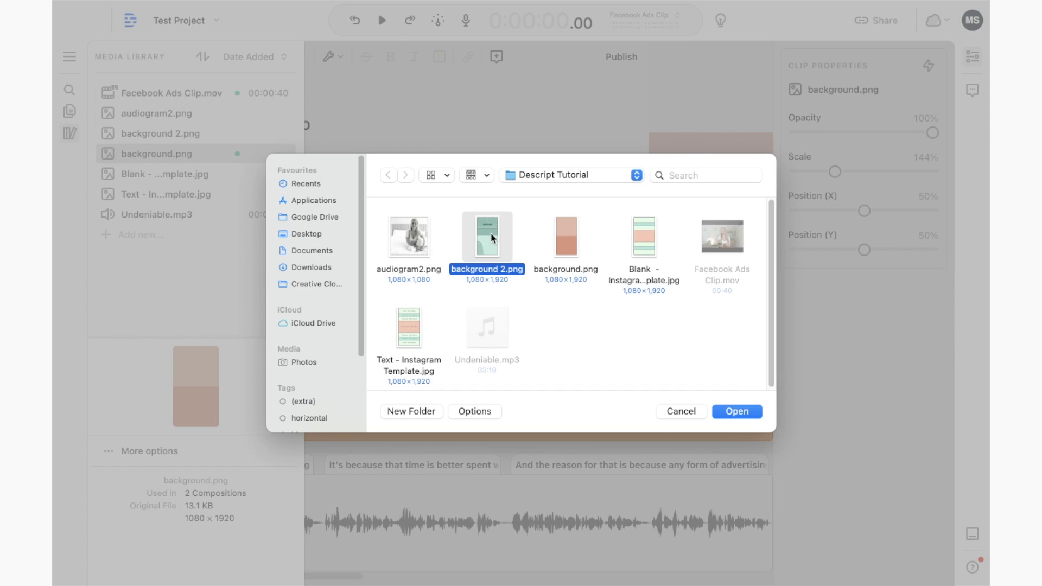
click(747, 414)
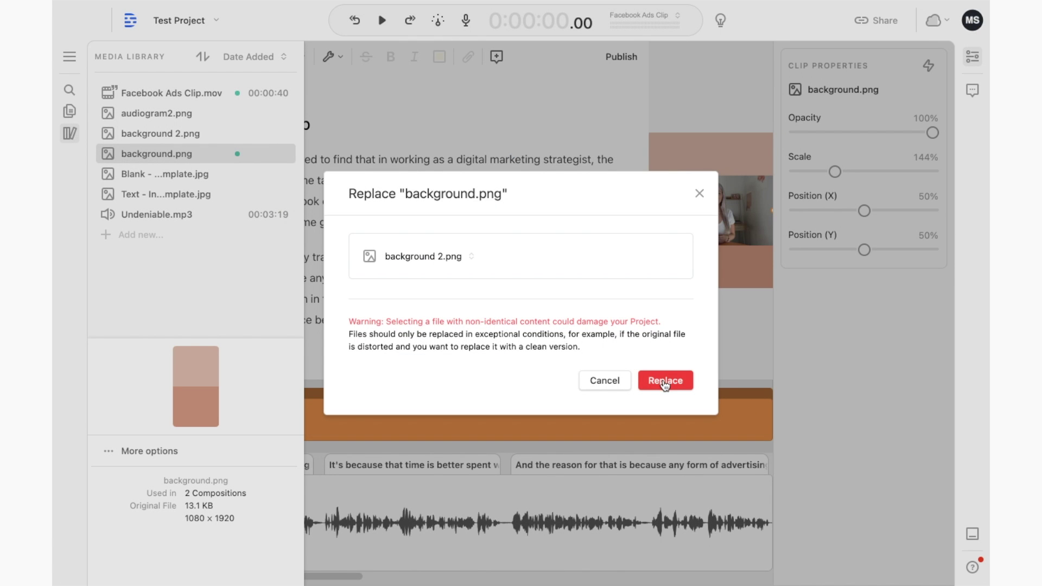
click(664, 381)
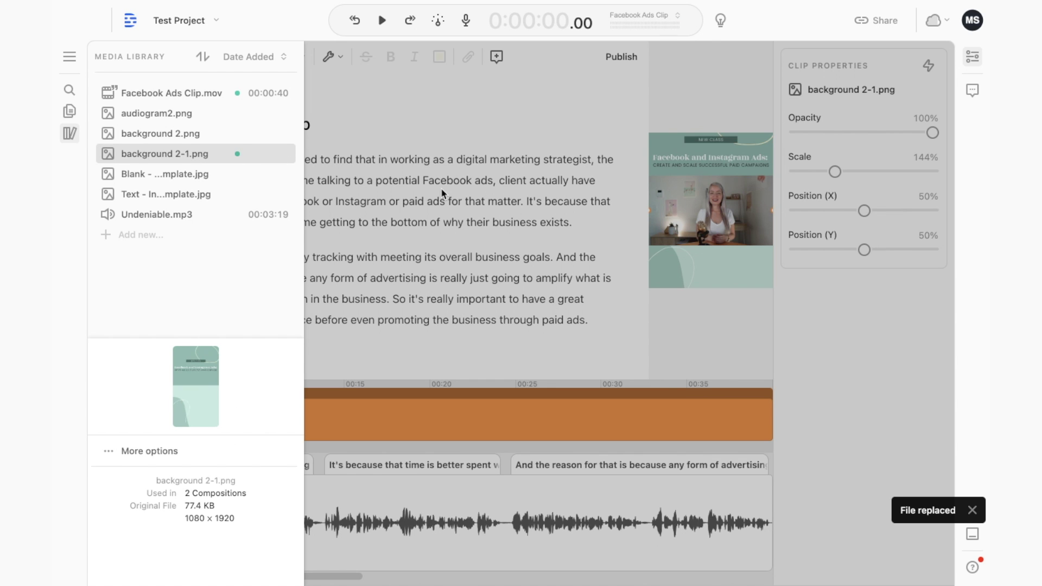
click(491, 200)
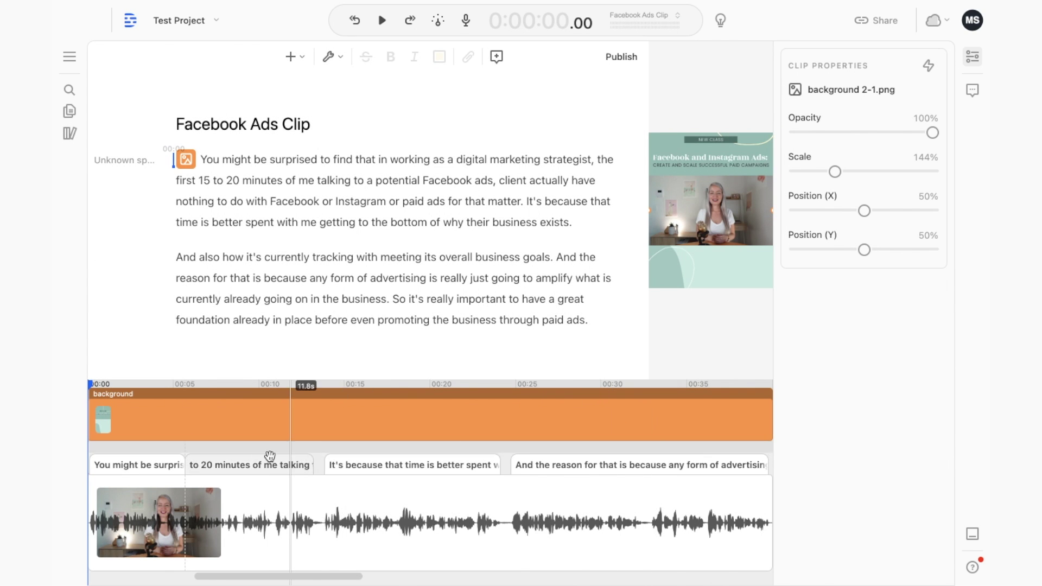
Step: Select the entire transcript and insert Fancy Captions spanning the whole clip
scroll(612, 455, left, 5)
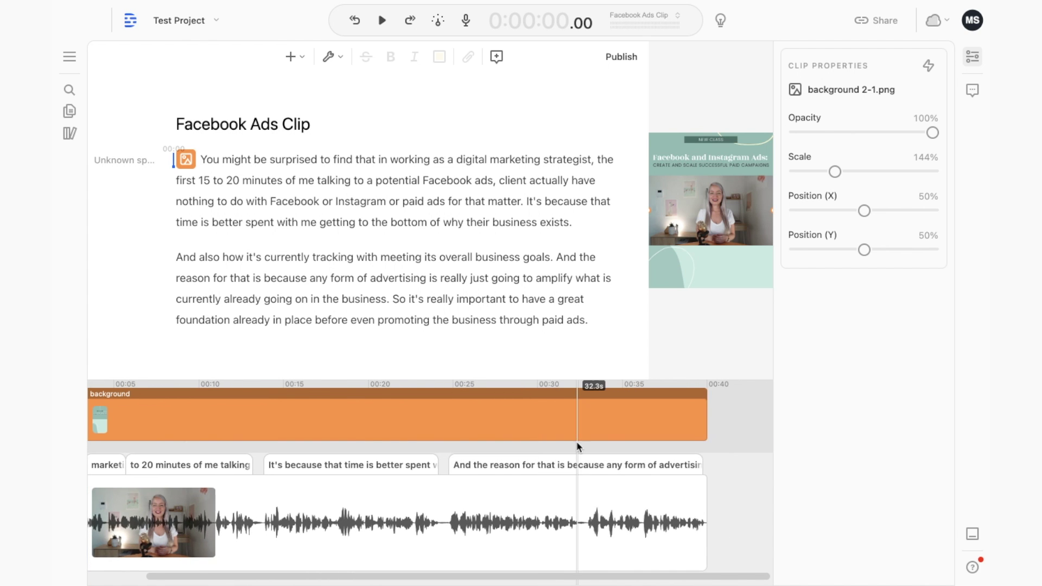
scroll(544, 447, right, 1)
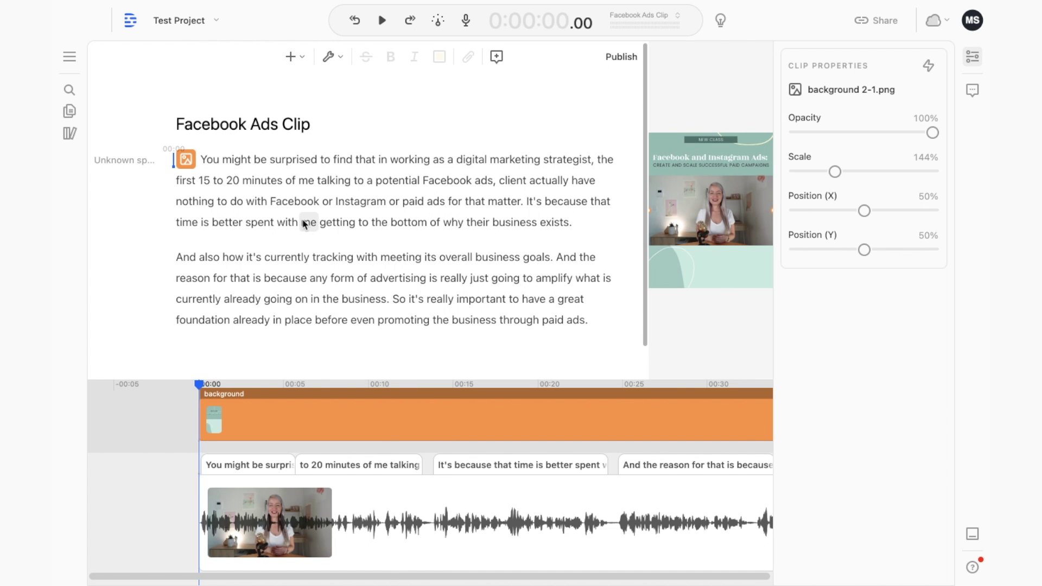
click(291, 189)
key(super+a)
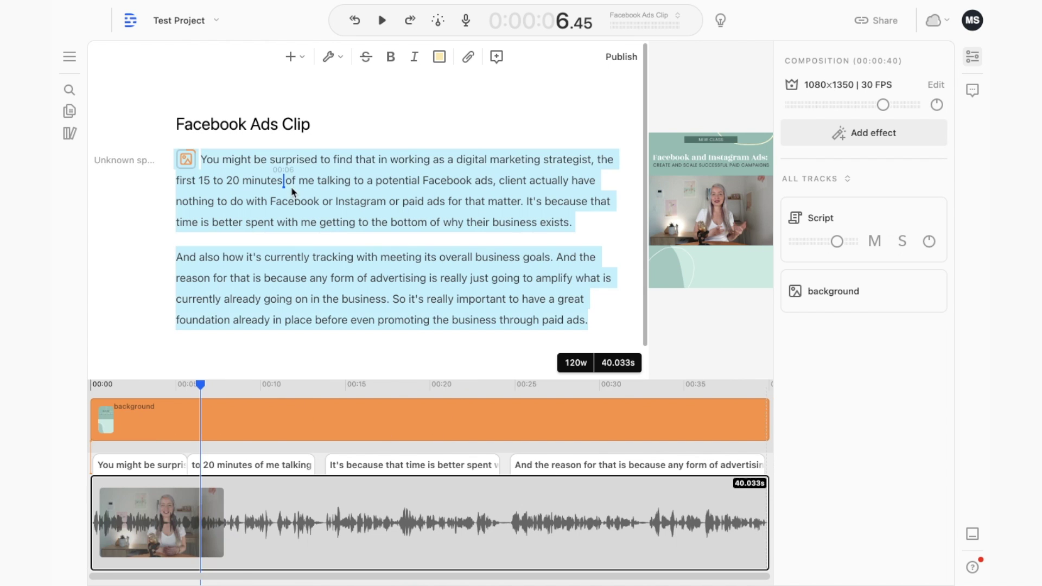
click(303, 53)
scroll(435, 339, down, 6)
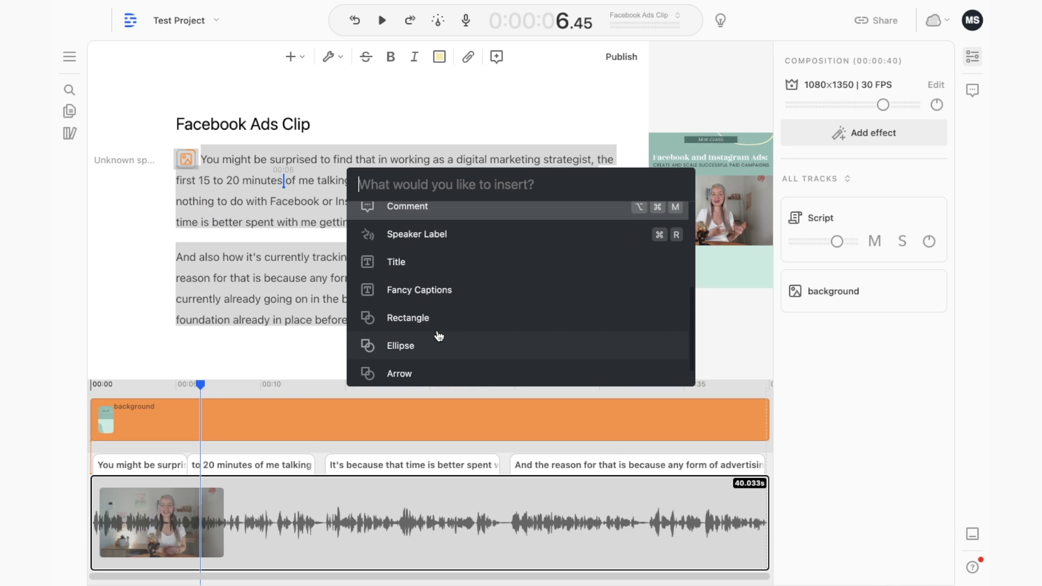
click(407, 298)
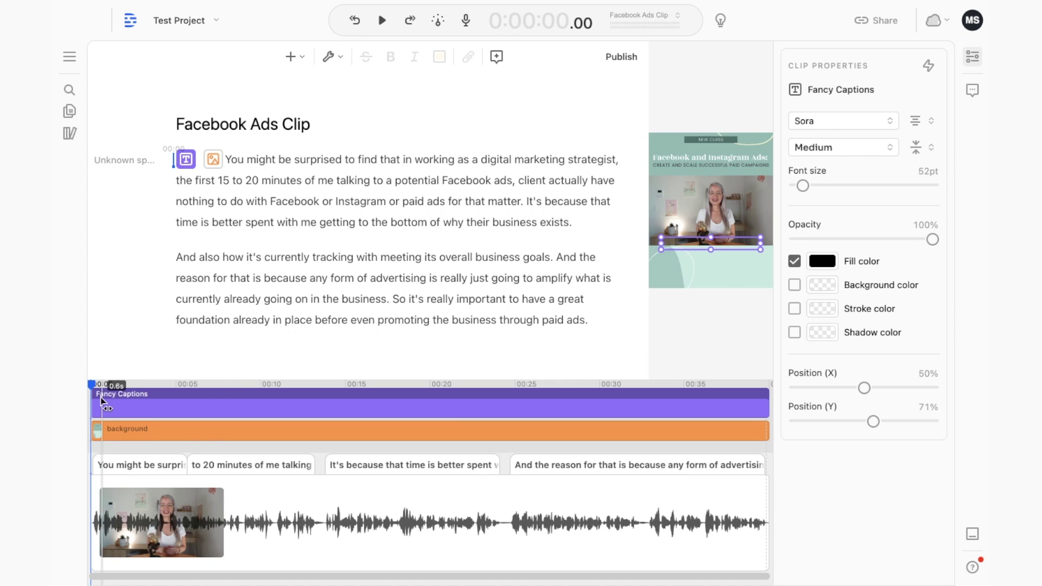
Step: Preview the captions at about 2.35 seconds and move them below the speaker video, to a vertical position of 78%
drag(93, 386, 131, 386)
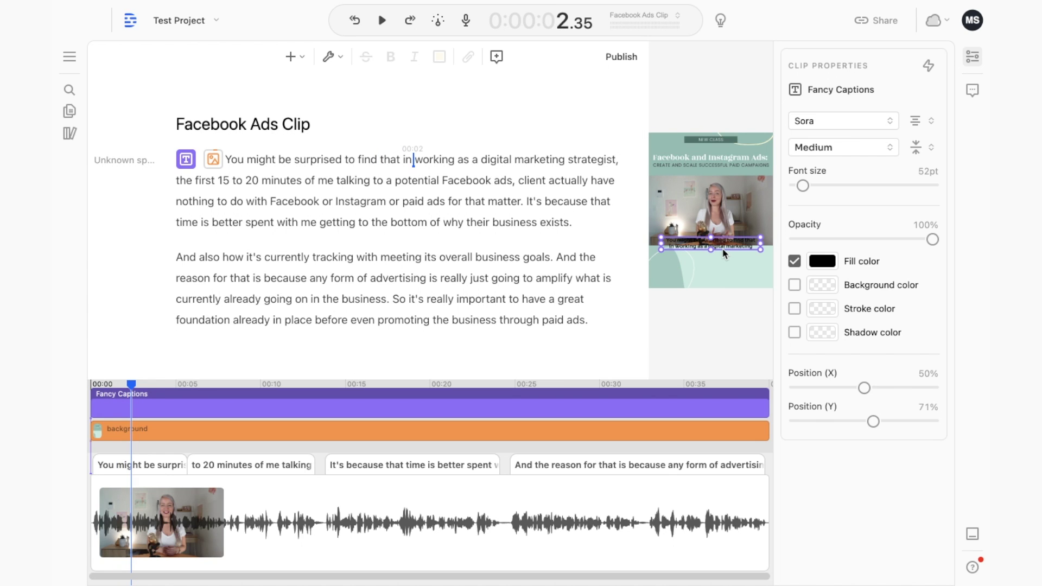
drag(727, 252, 727, 263)
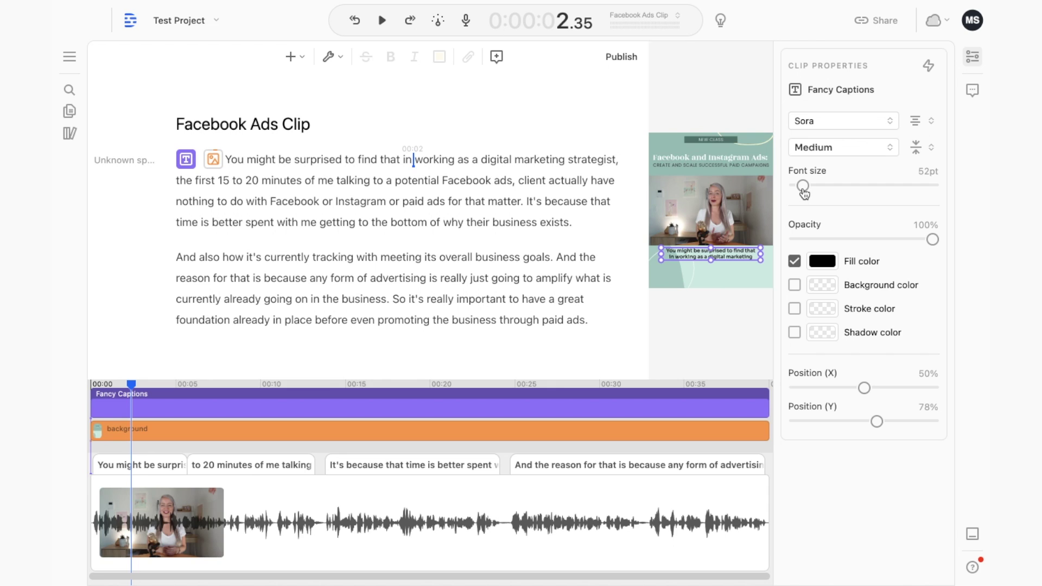
Step: Set the Fancy Captions font size to 51pt, showing one line at a time, and check them at about 2.64 seconds
drag(803, 186, 809, 186)
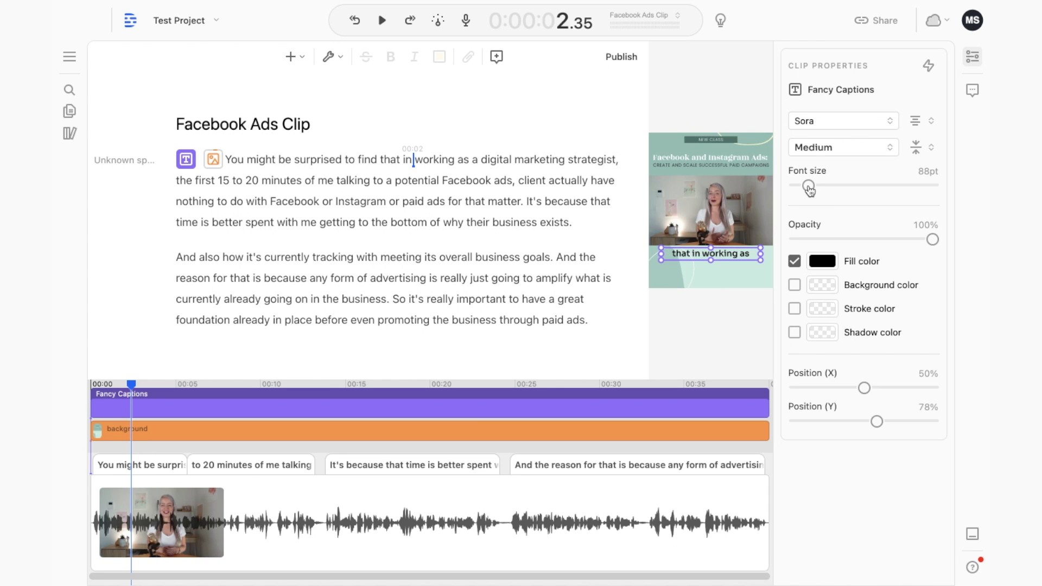
drag(809, 188, 803, 189)
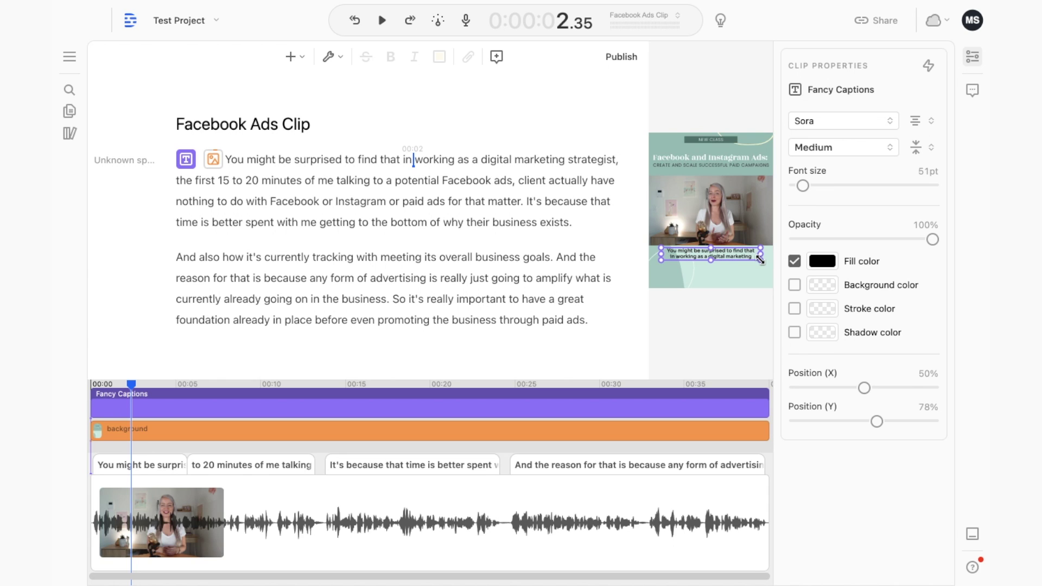
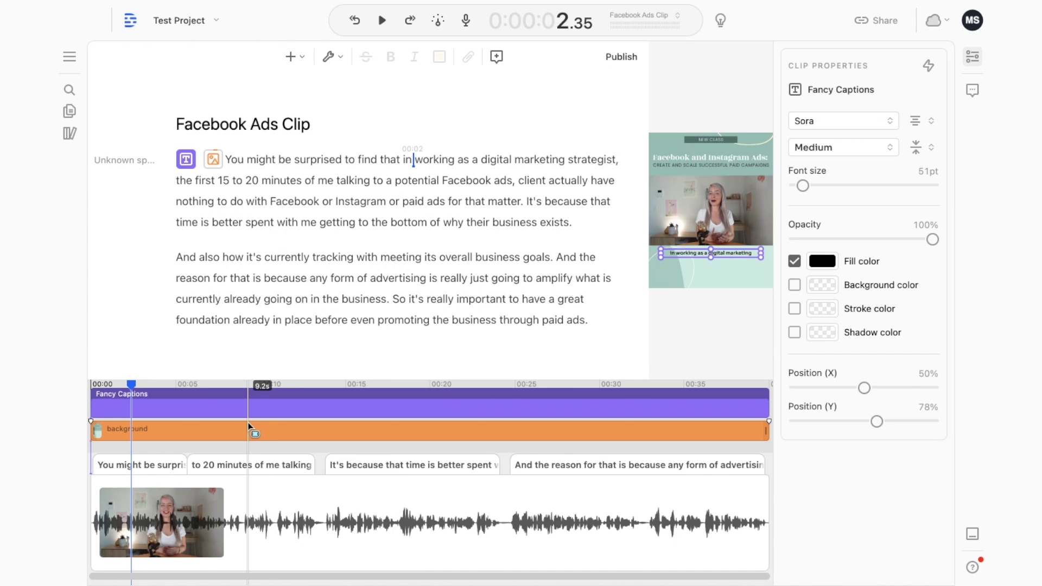
scroll(249, 425, left, 5)
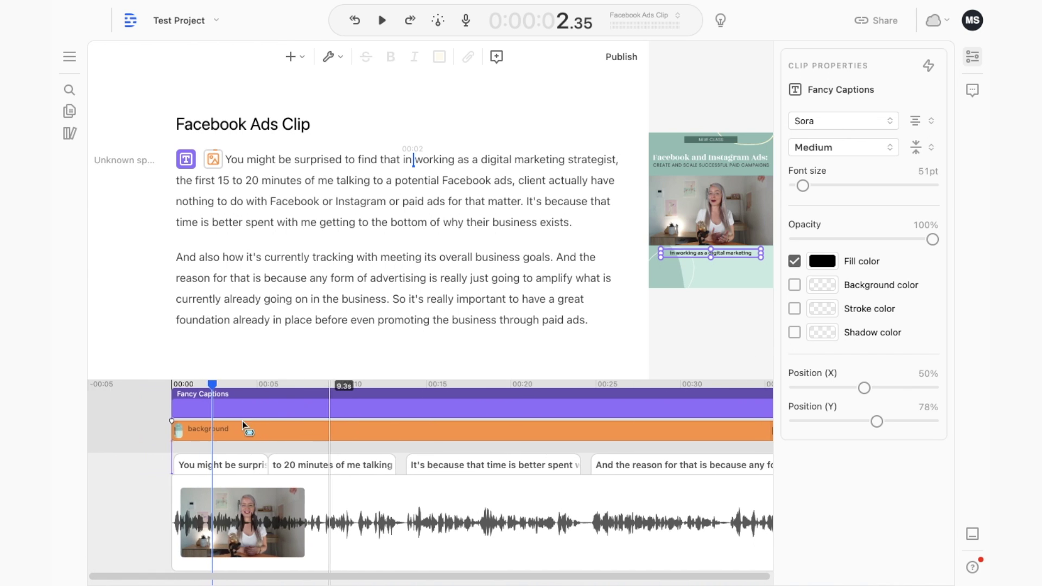
click(171, 398)
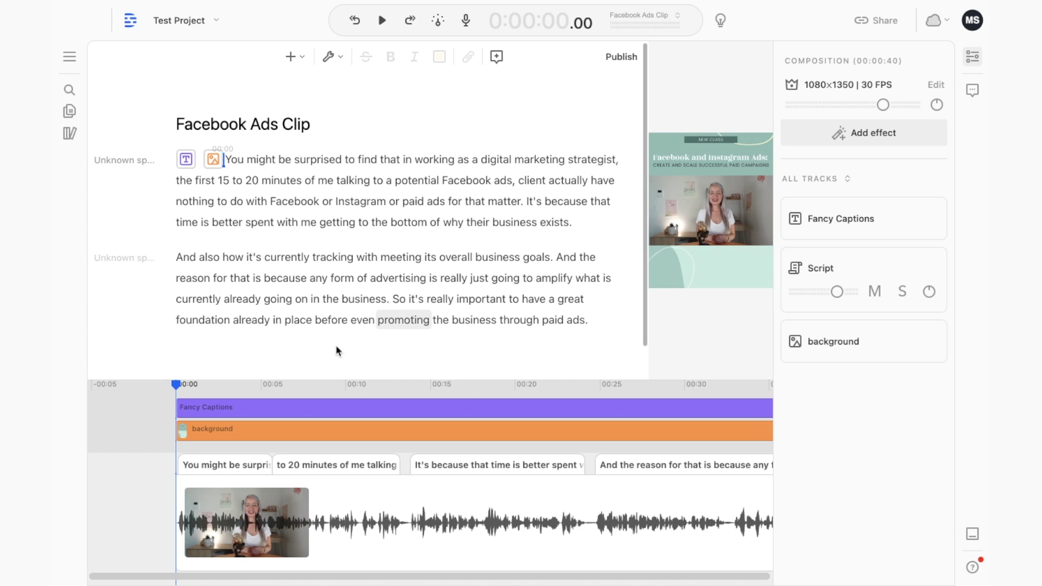
drag(175, 385, 221, 385)
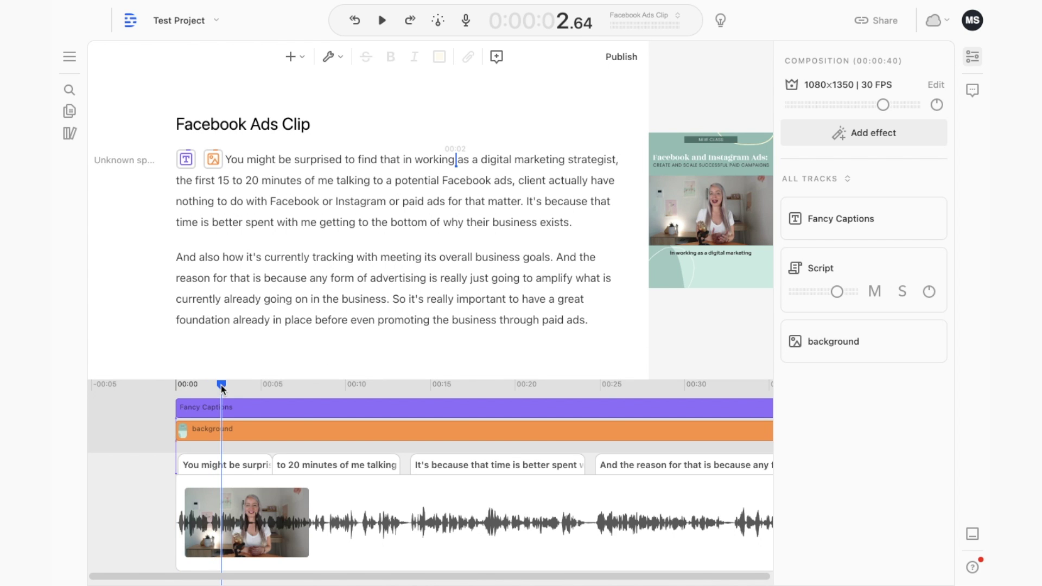
Step: Select the entire transcript and insert a Title spanning the whole clip
click(296, 298)
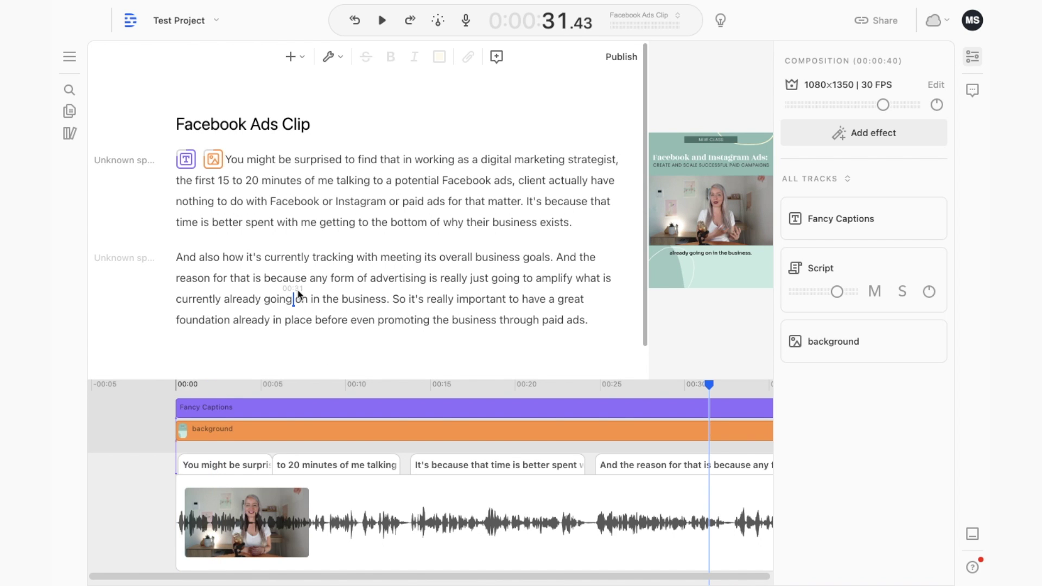
key(ctrl+a)
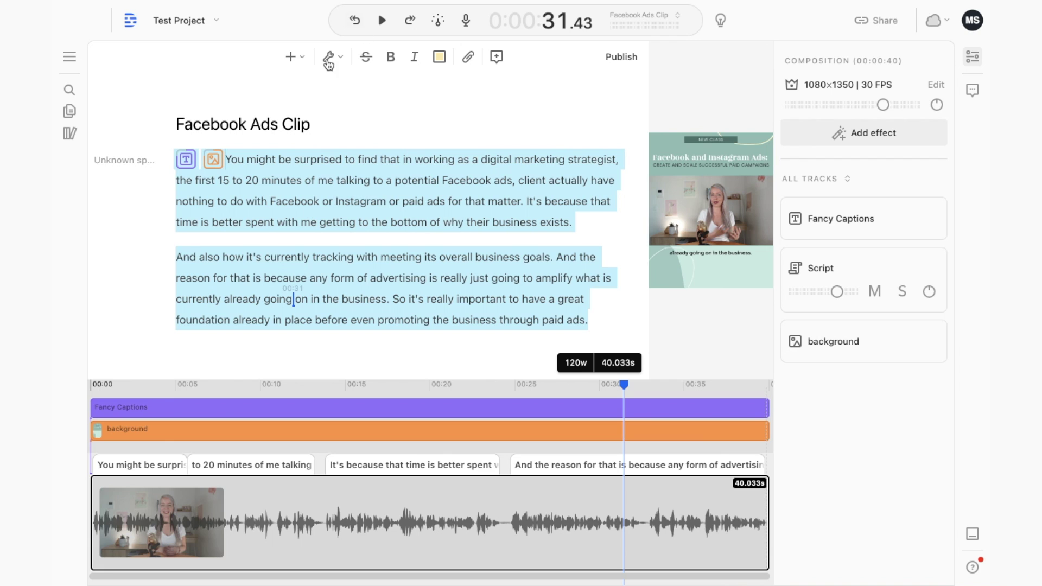
click(304, 57)
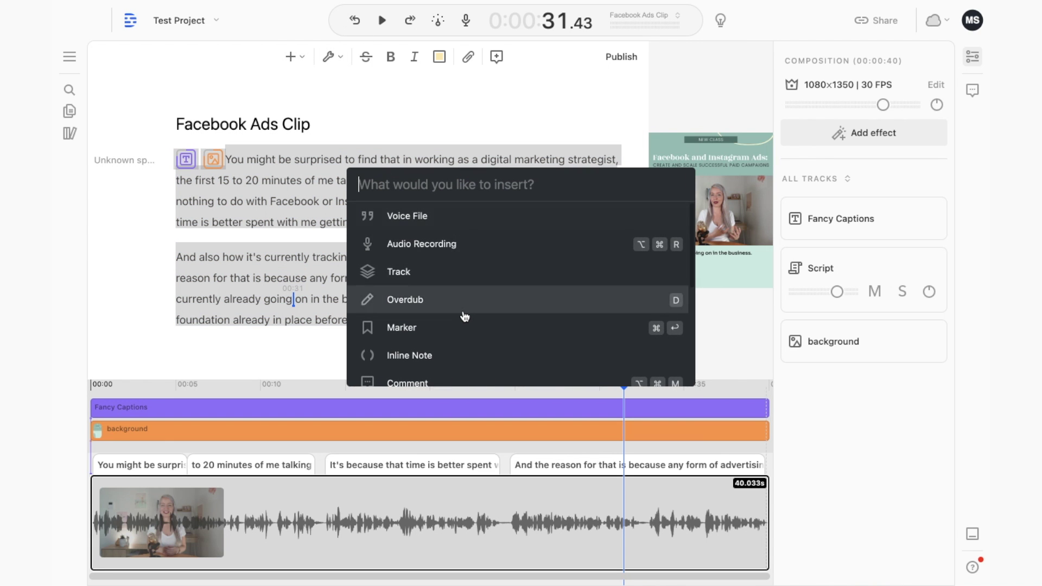
scroll(464, 314, down, 2)
scroll(464, 314, down, 3)
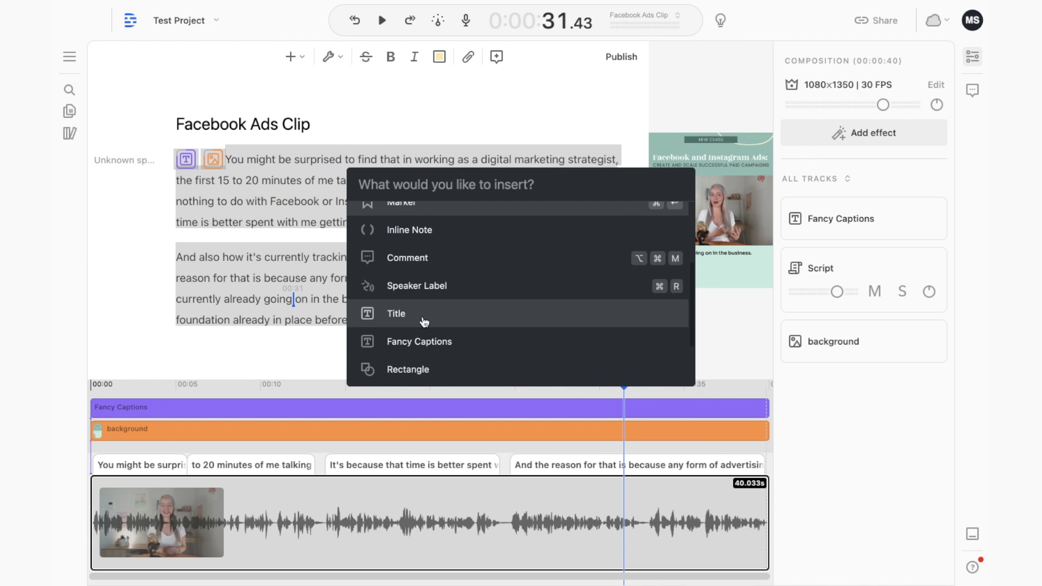
click(423, 319)
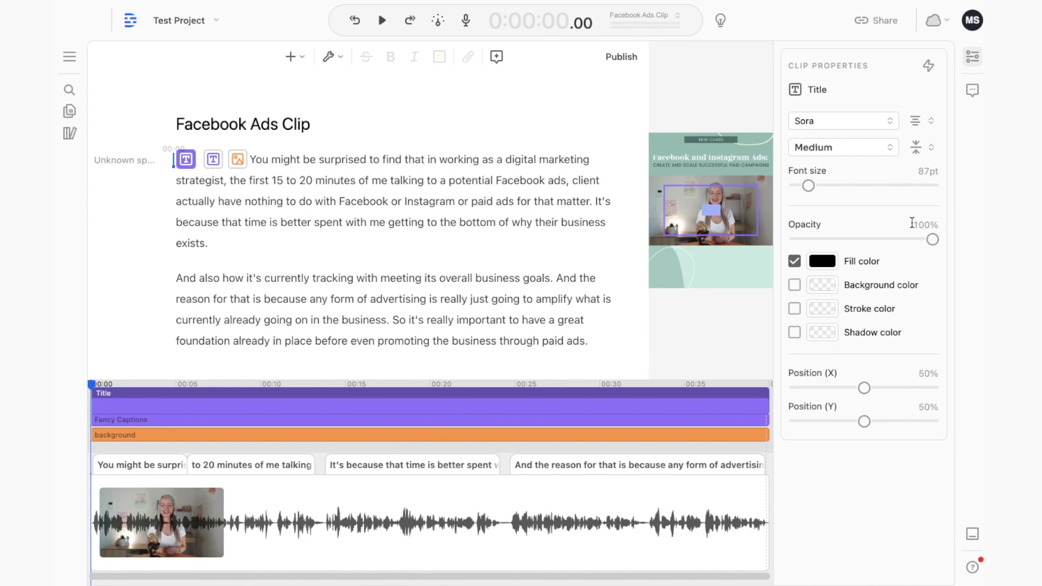
Step: Move the title over the header above the speaker video, to a vertical position of 19%, and change its text to "Facebook Ads"
drag(718, 203, 715, 154)
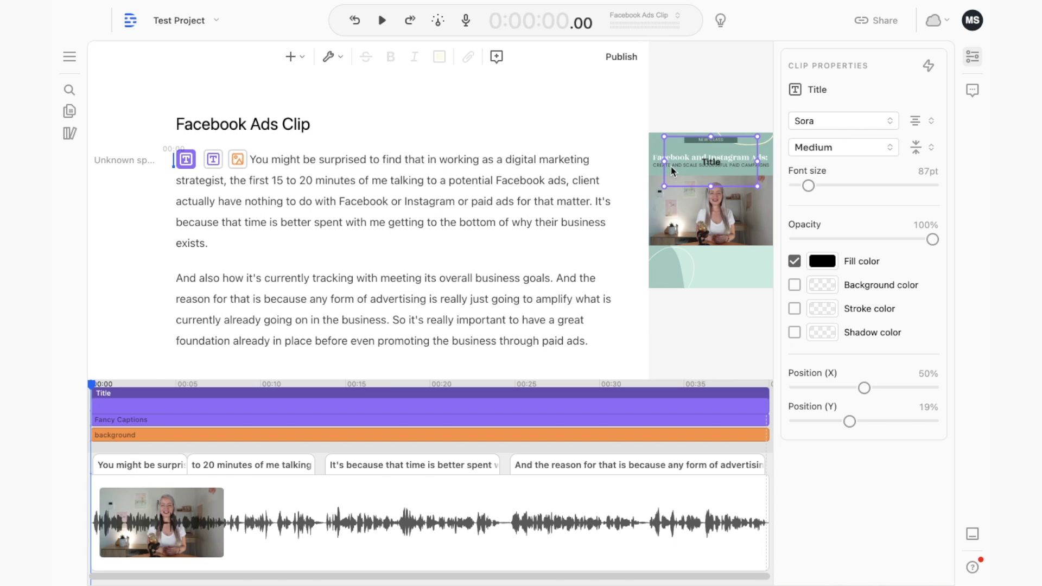
double_click(724, 162)
text(Faceeb)
key(BackSpace)
key(BackSpace)
text(book Ads)
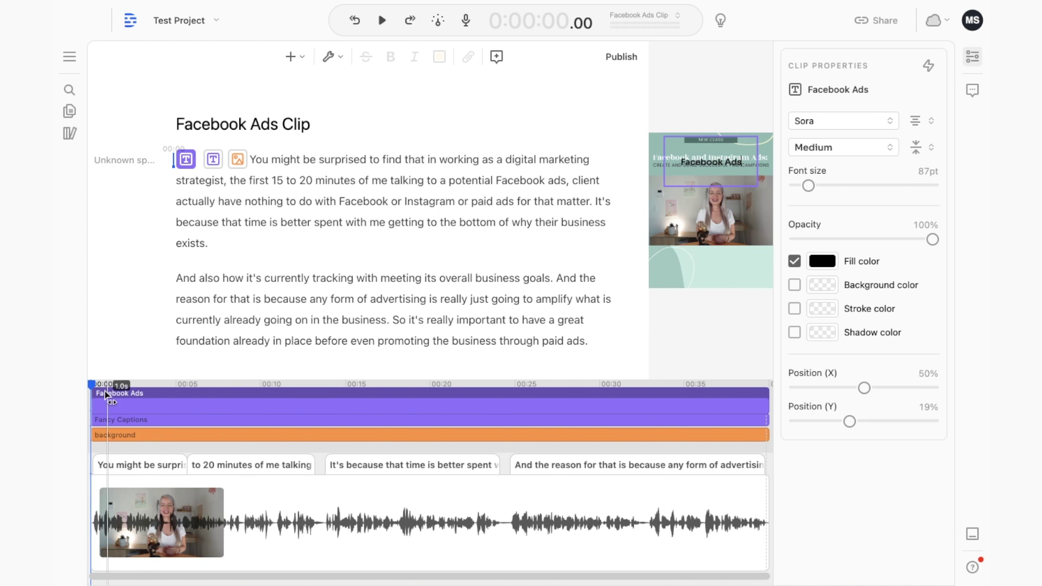
Step: Examine the title, captions and background layers at several points along the timeline, up to about 27 seconds
click(171, 401)
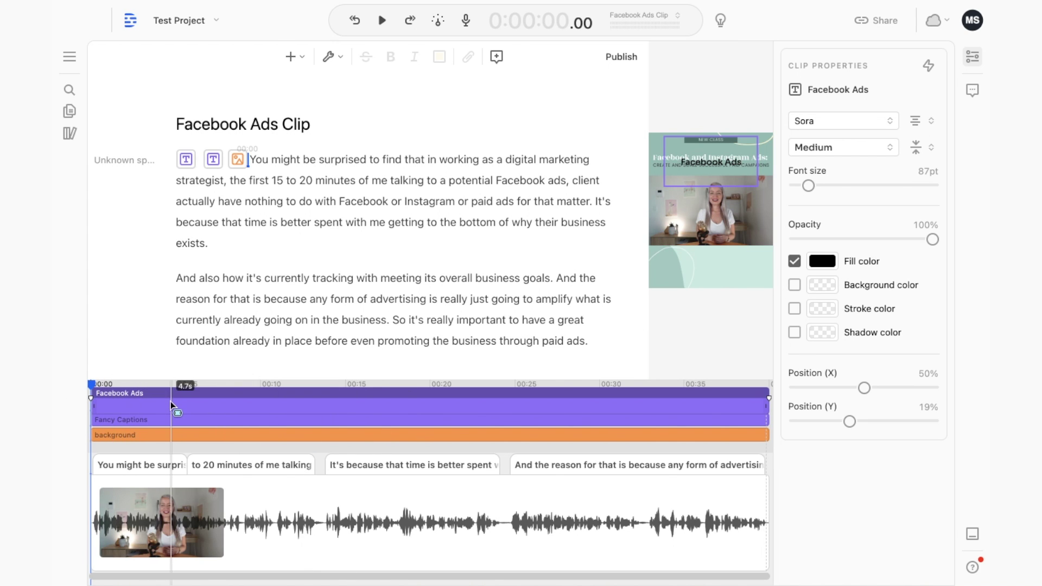
click(227, 401)
click(325, 398)
click(373, 399)
click(460, 402)
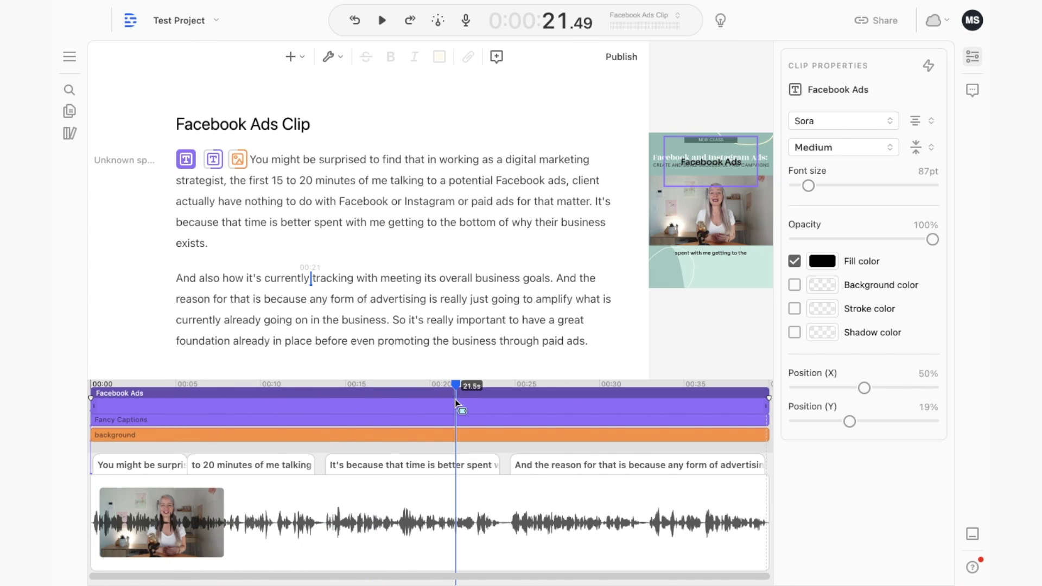
click(554, 401)
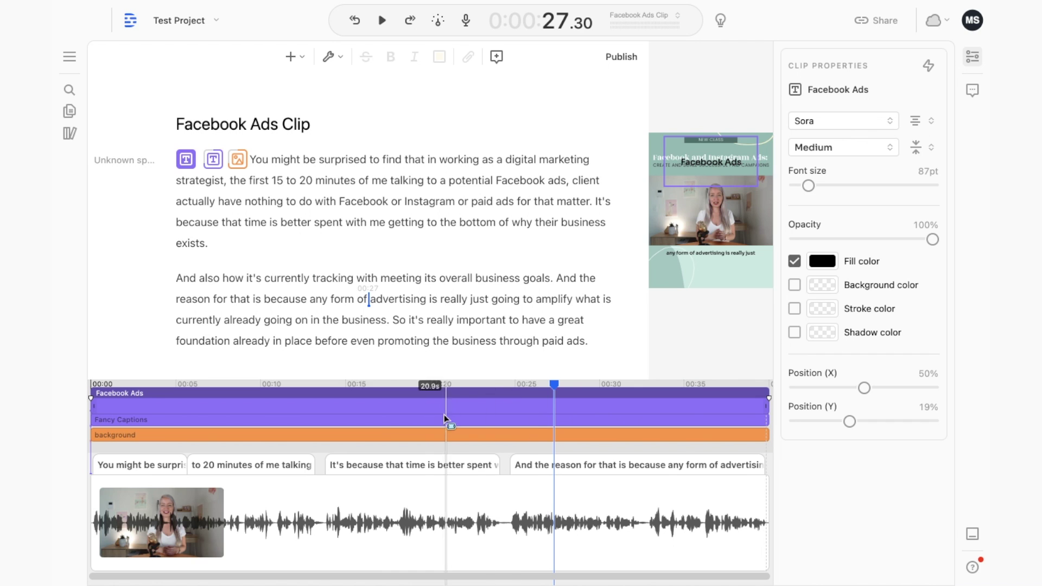
mouse_move(256, 432)
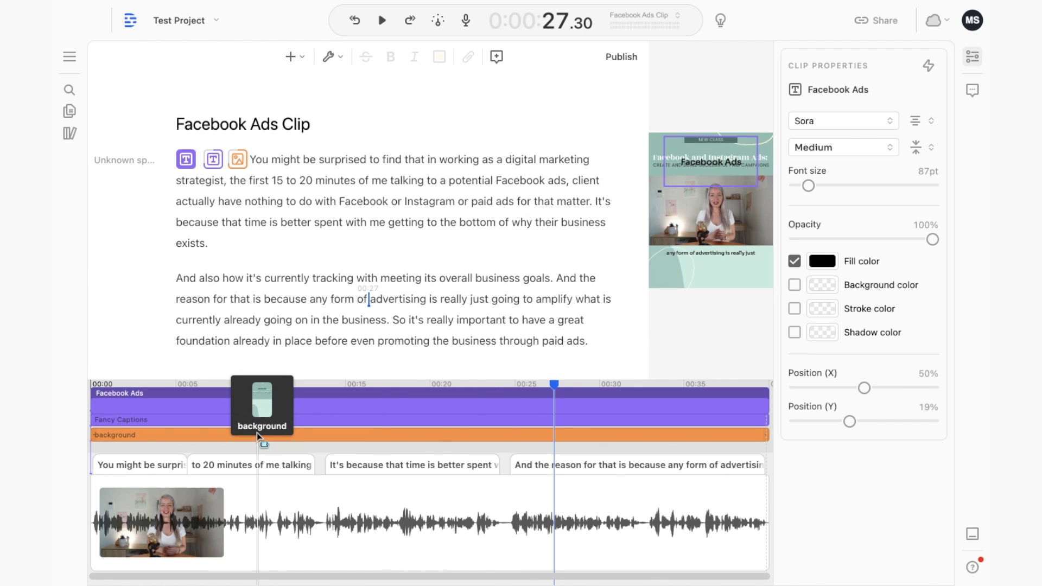
scroll(256, 432, up, 2)
scroll(256, 432, up, 3)
scroll(256, 432, down, 3)
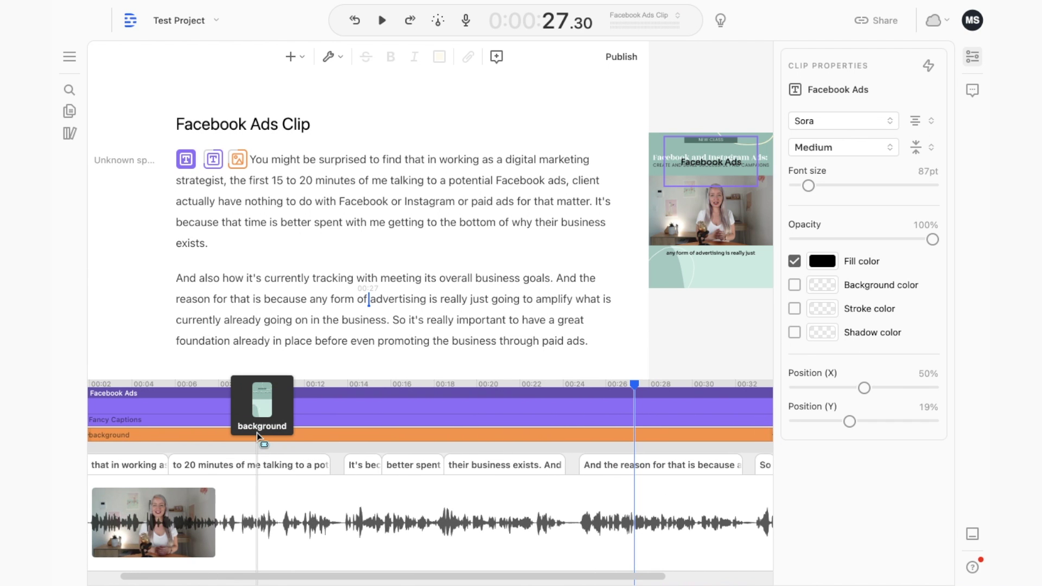
Step: Delete the Facebook Ads title track from the script, keeping the Fancy Captions and background
click(214, 159)
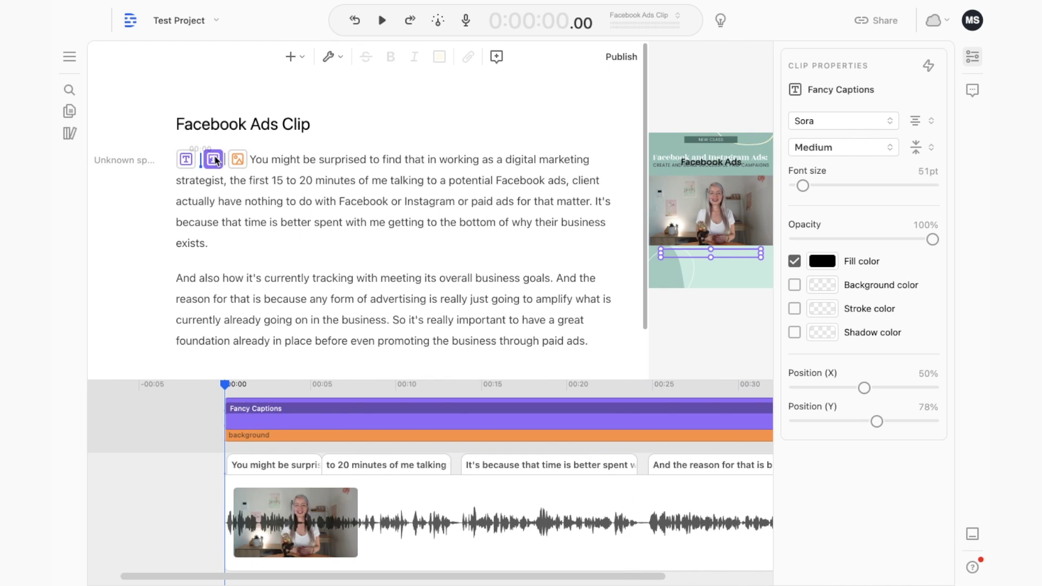
click(186, 160)
right_click(186, 159)
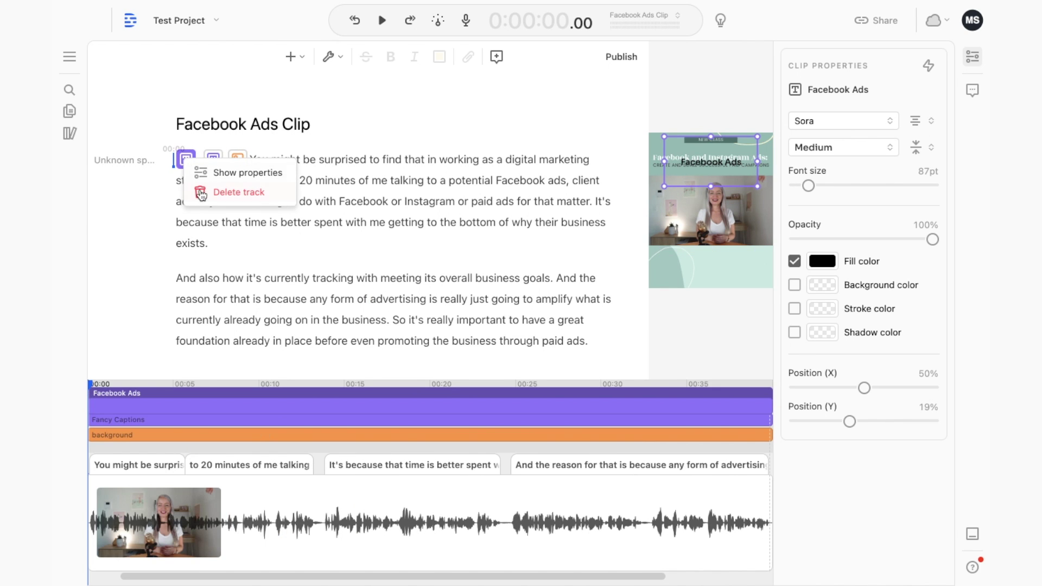
click(239, 192)
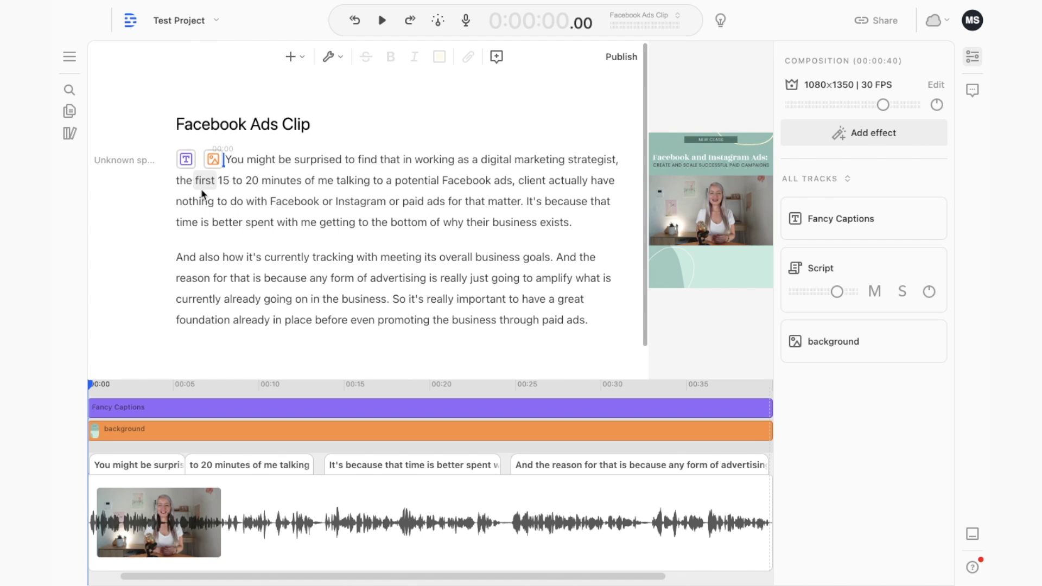
Step: Play roughly the first seven seconds of the clip to check the captions and return to the beginning
key(space)
key(space)
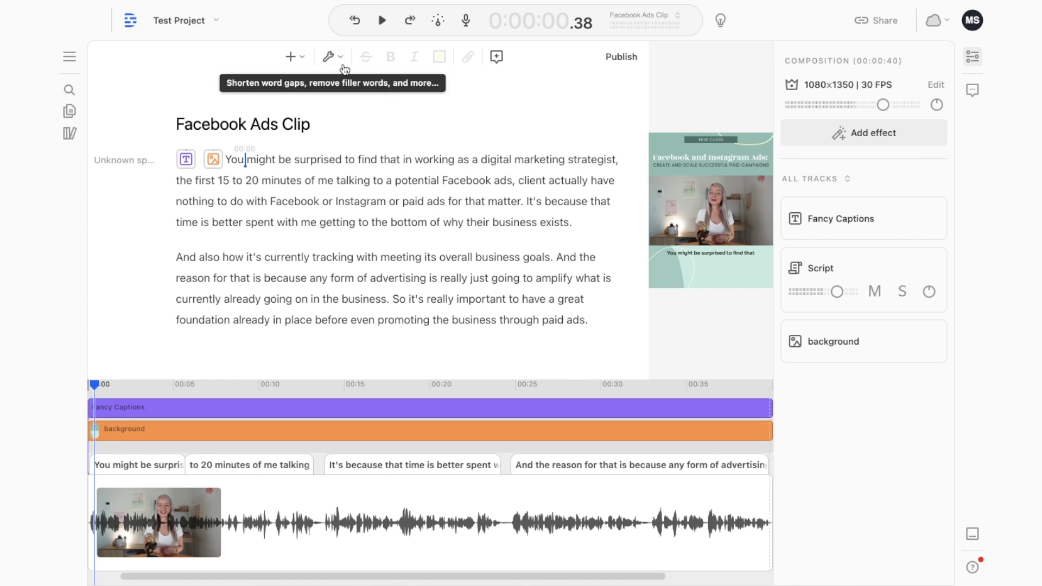
click(381, 23)
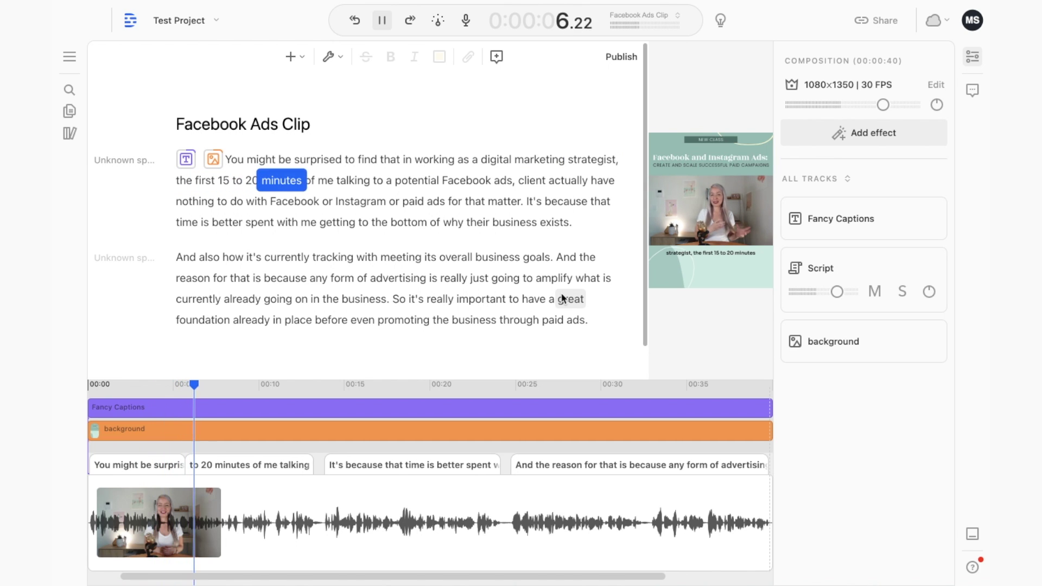
key(space)
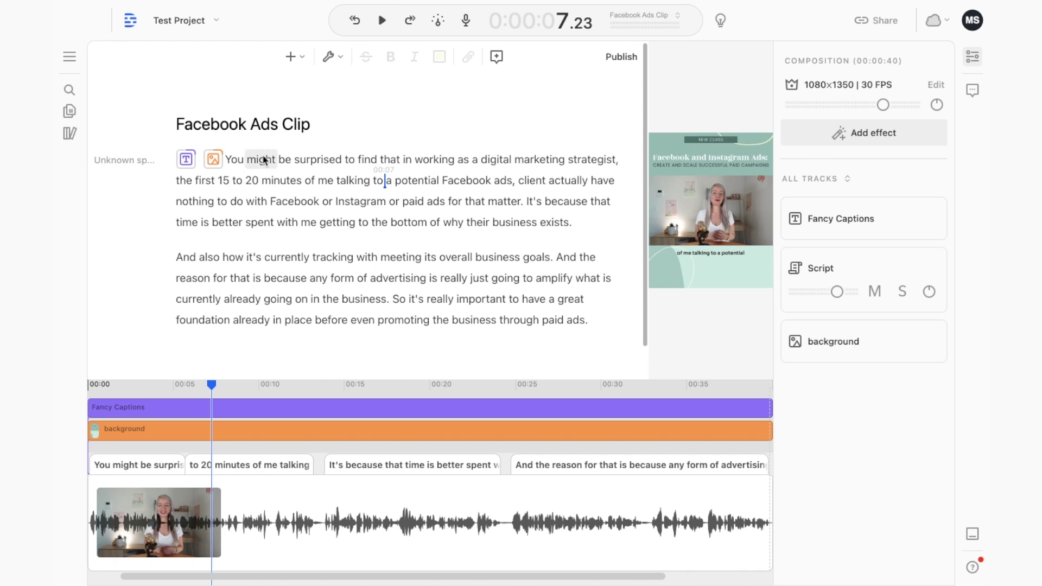
click(227, 163)
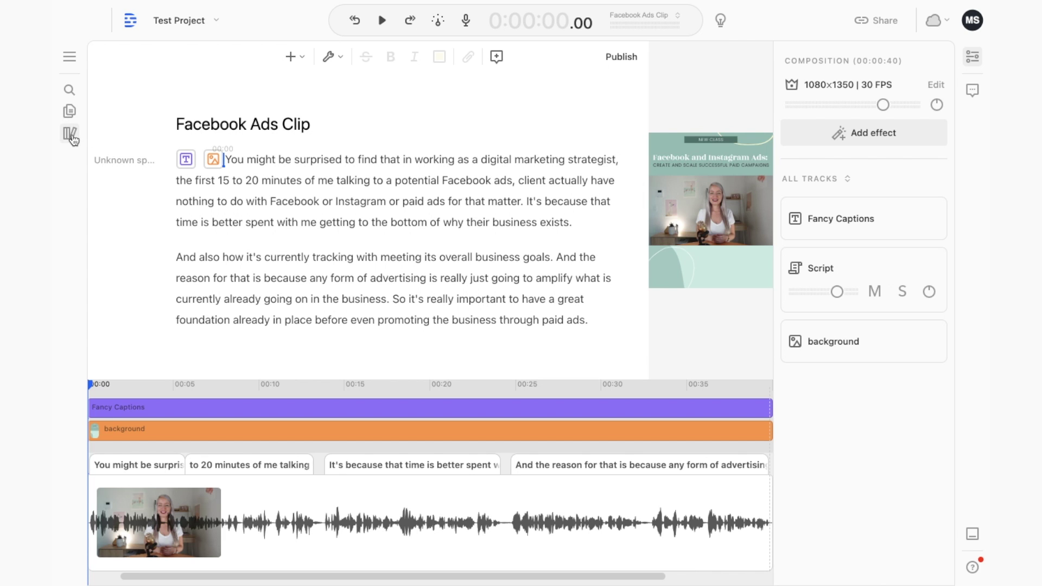
mouse_move(69, 133)
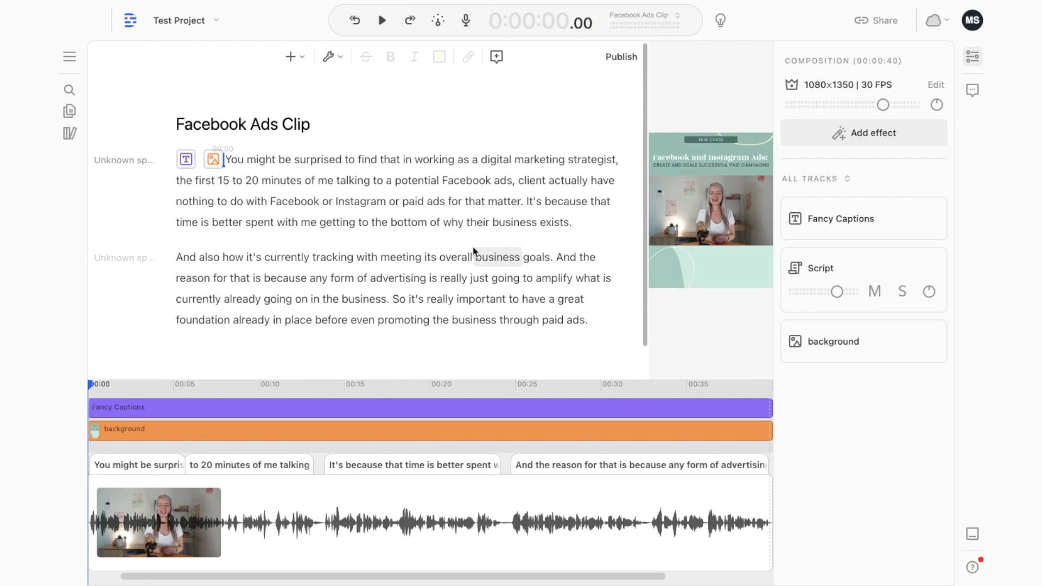
Step: Select the entire transcript and add Undeniable.mp3 from the media library as background music across the whole clip
click(370, 179)
key(ctrl+a)
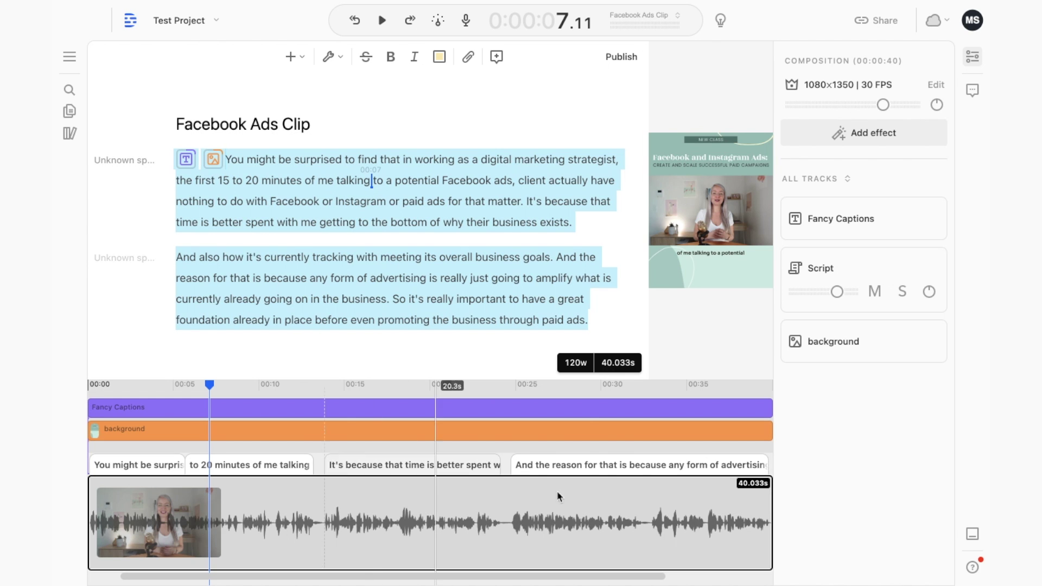
scroll(619, 456, right, 3)
mouse_move(730, 457)
mouse_down()
mouse_move(716, 445)
mouse_move(304, 440)
mouse_move(662, 439)
mouse_up()
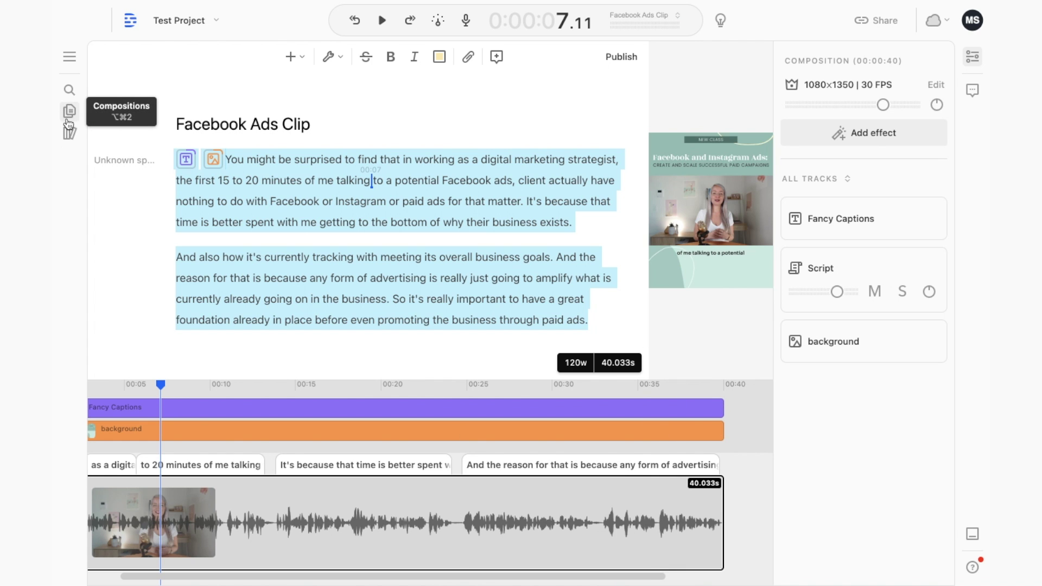
mouse_move(69, 133)
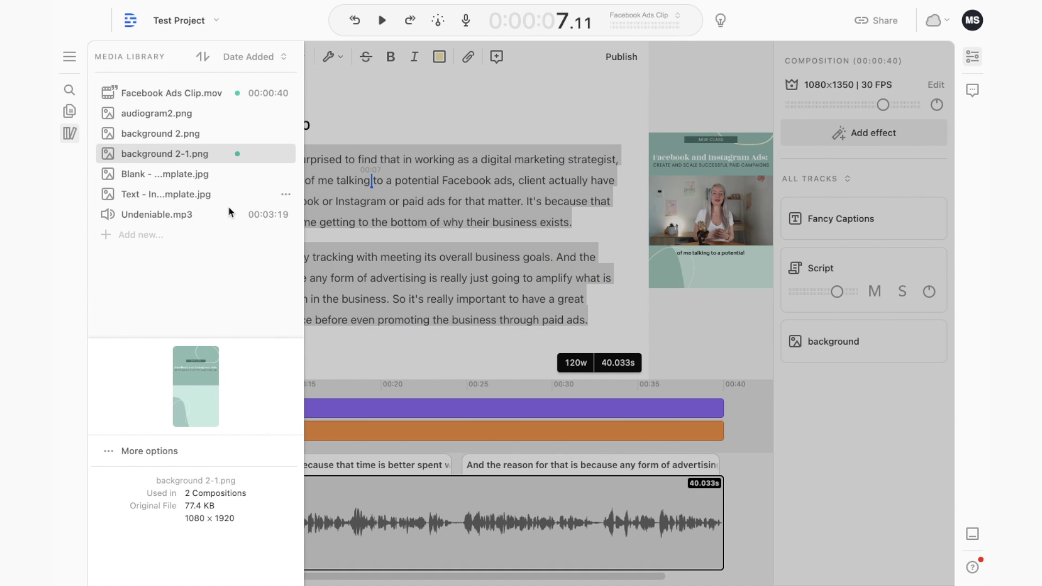
drag(130, 215, 430, 202)
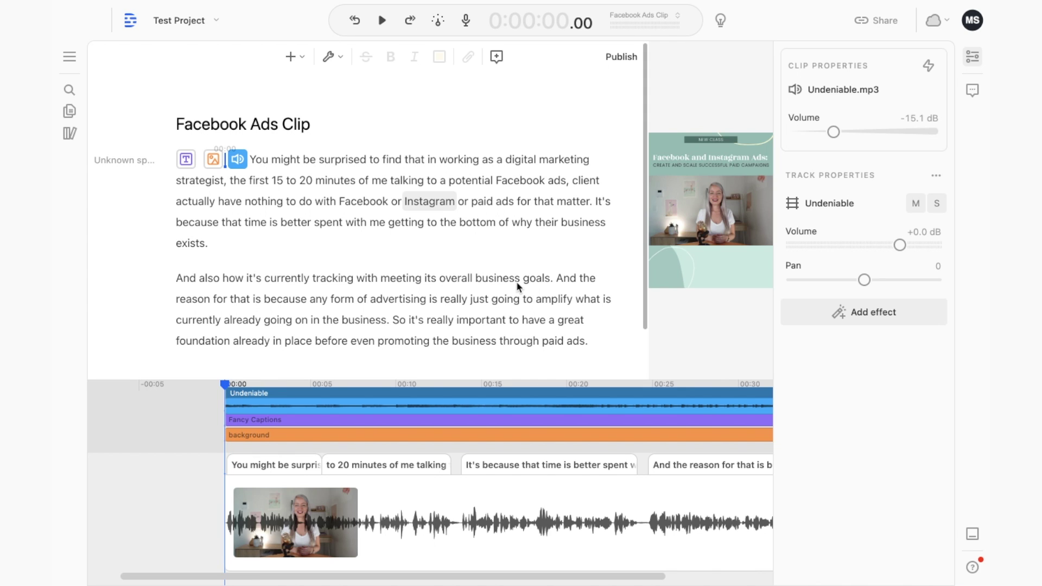
Step: Examine the music track's extent on the timeline and play roughly the first three seconds of the clip with the music
scroll(261, 396, down, 1)
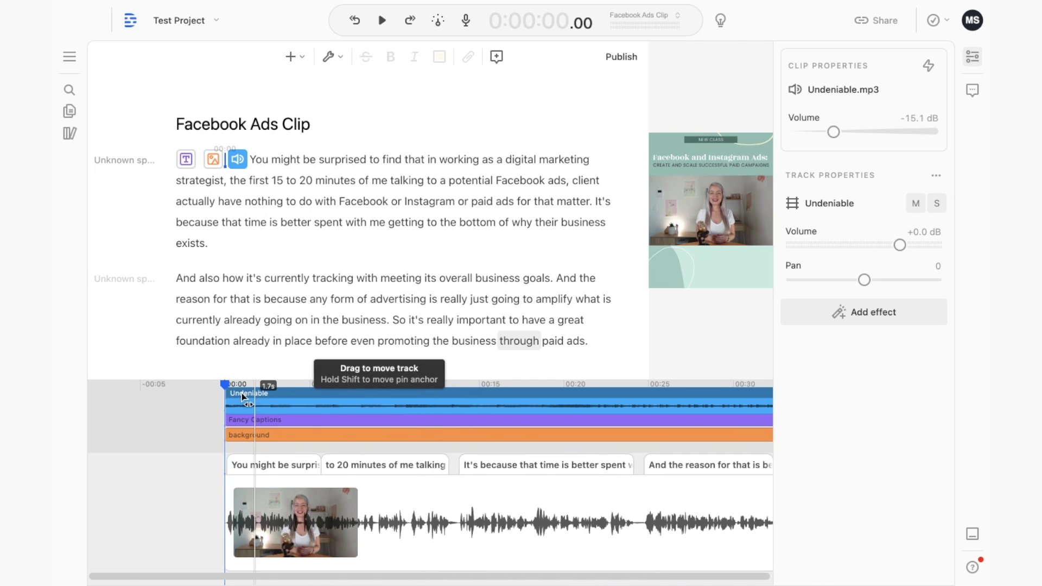
scroll(367, 402, right, 5)
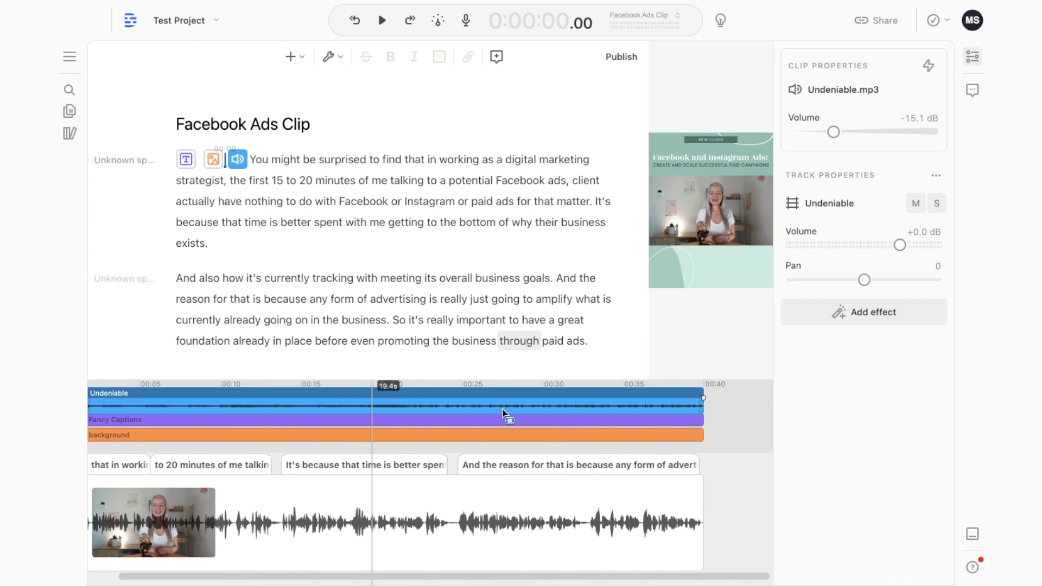
drag(591, 415, 188, 391)
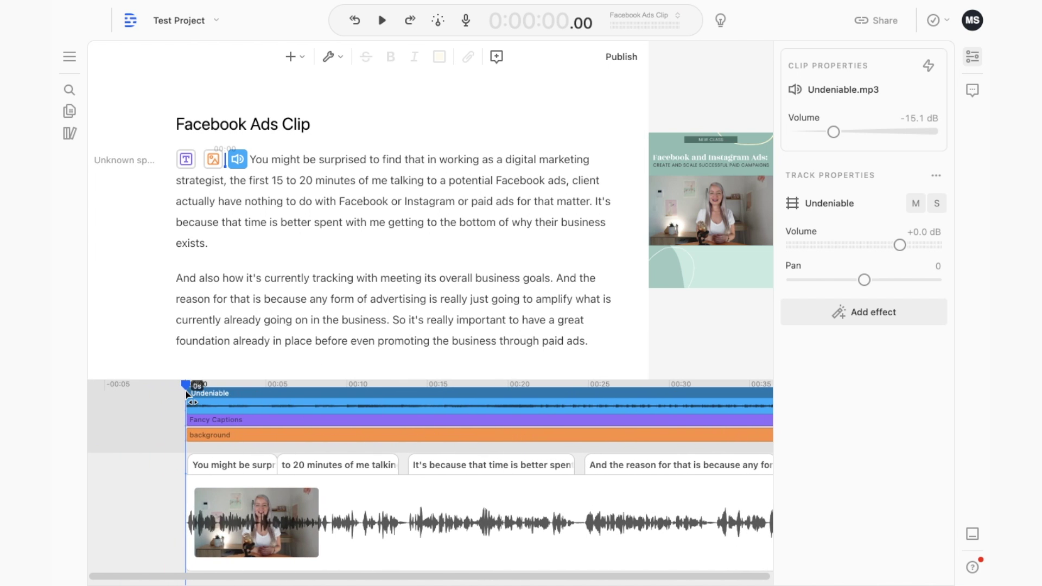
key(space)
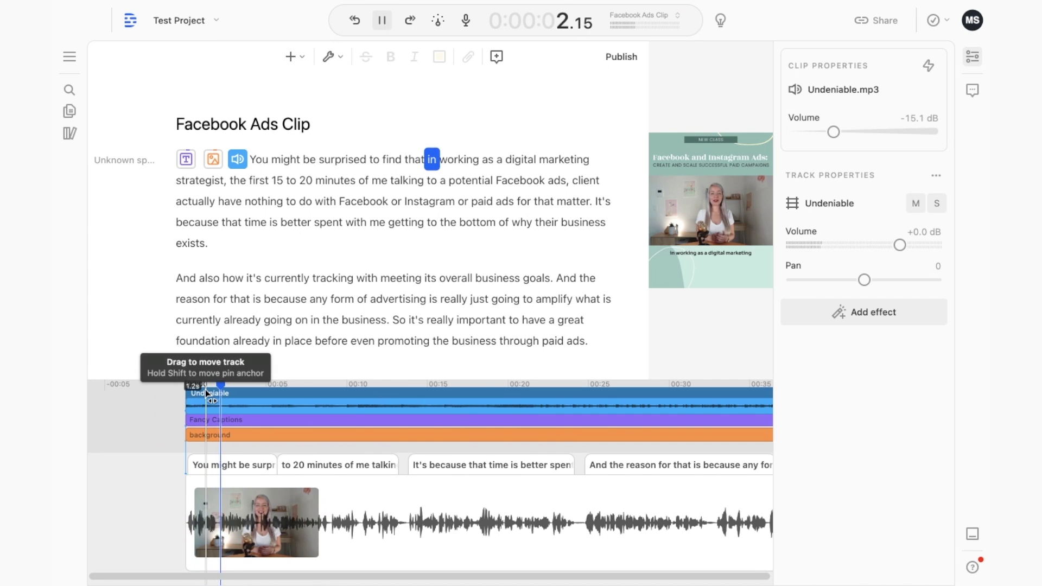
key(space)
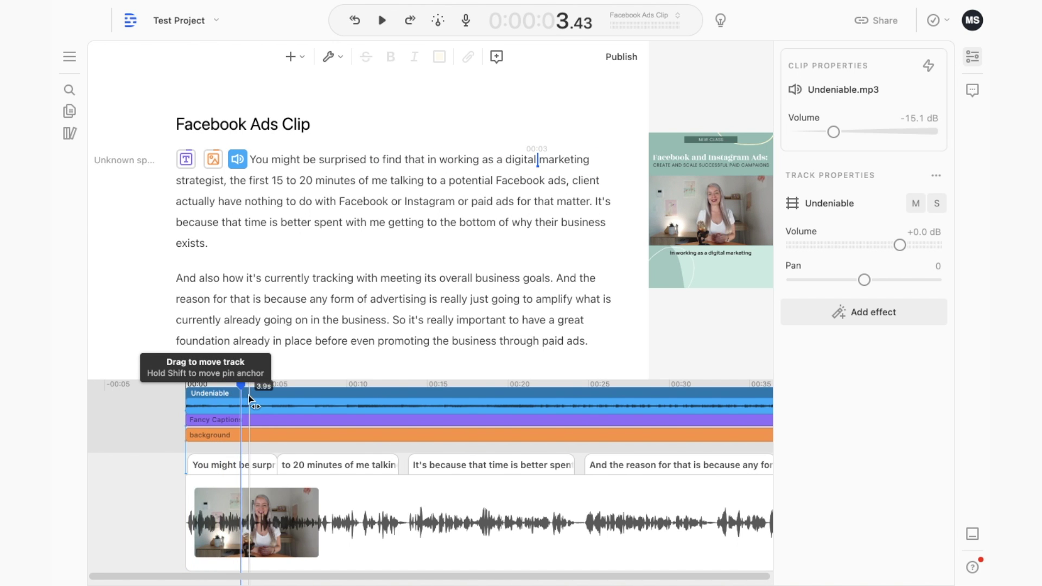
Step: Lower the Undeniable.mp3 clip volume to -18.7 dB while checking playback from about 23 seconds, and set its track volume to -2.9 dB
drag(834, 136, 826, 136)
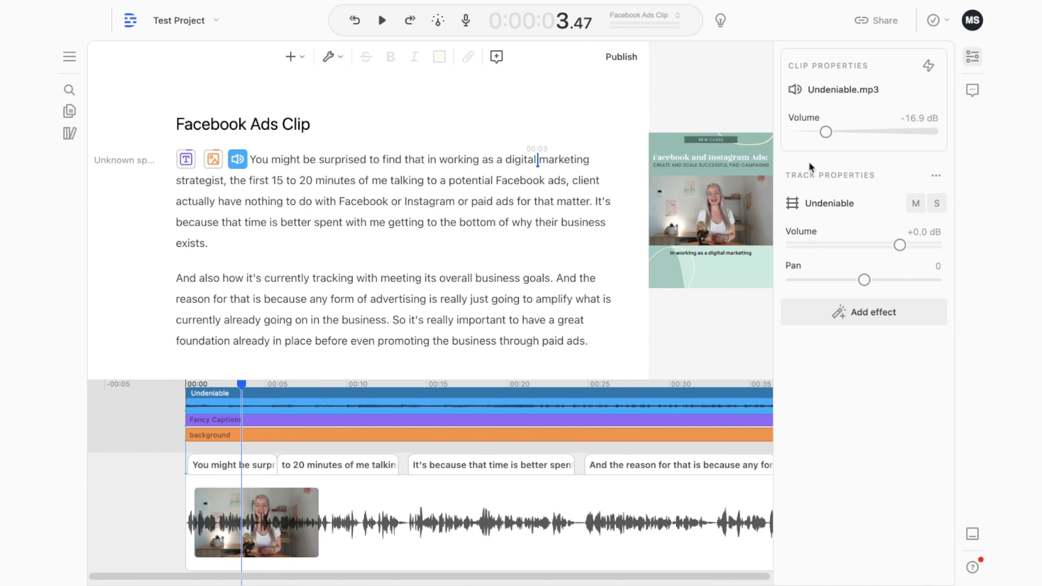
scroll(581, 389, up, 3)
click(551, 409)
key(space)
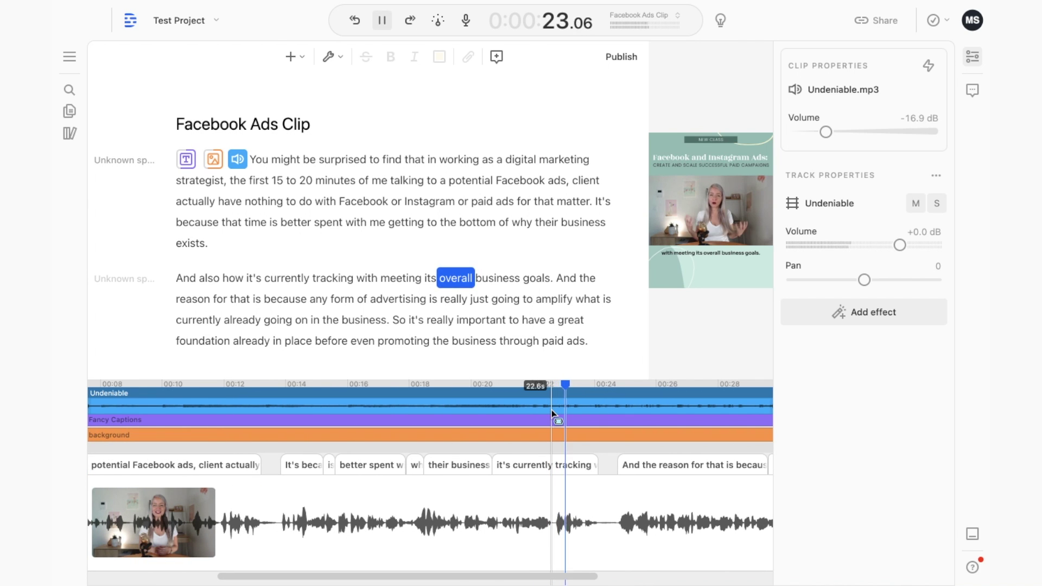
drag(825, 131, 817, 134)
key(space)
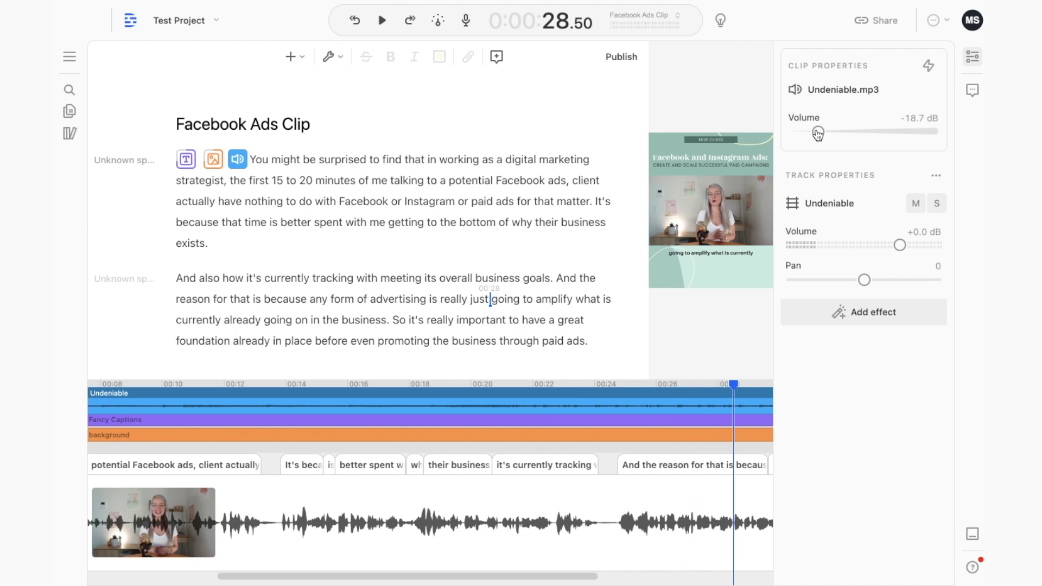
drag(898, 245, 887, 248)
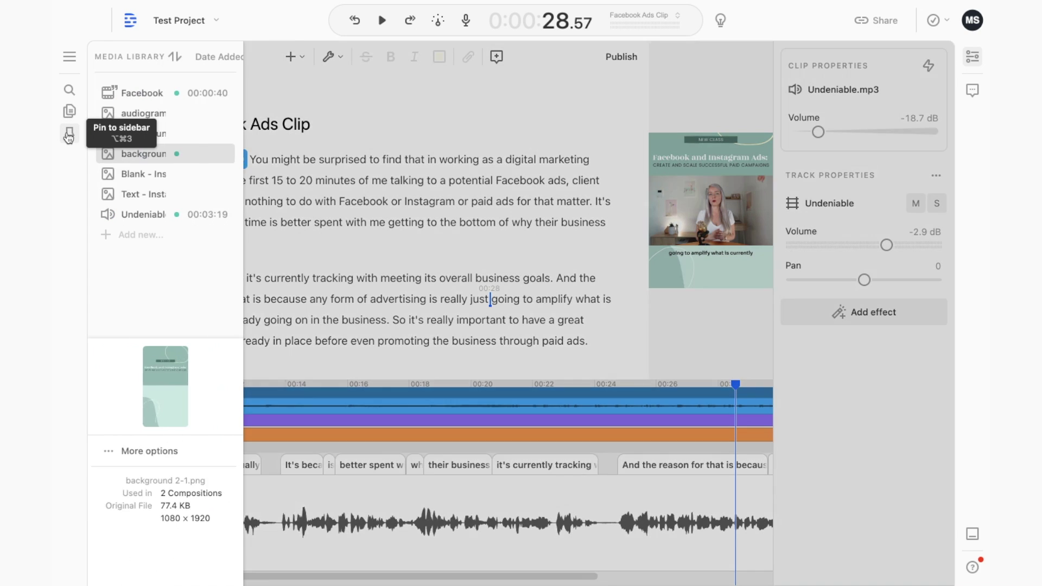
Step: Preview the Instagram templates in the media library and insert Text - Instagram Template.jpg as an image layer after "really just" in the script
click(69, 135)
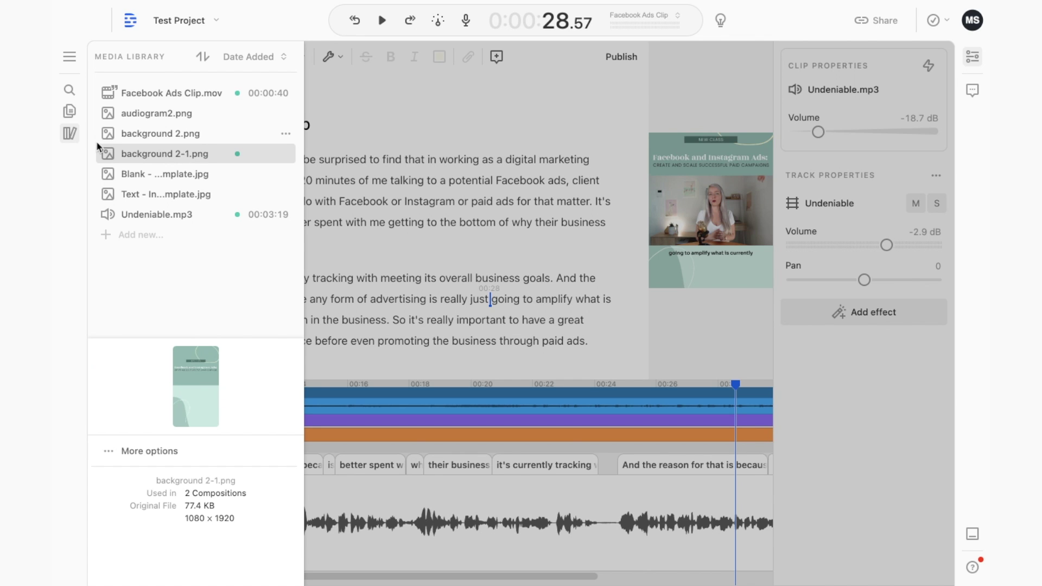
click(163, 174)
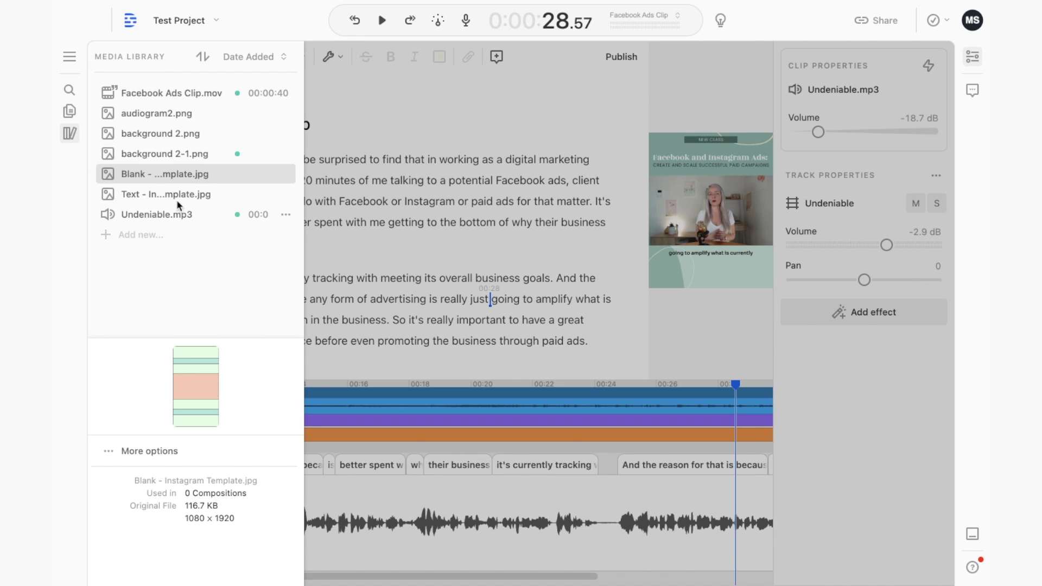
click(175, 194)
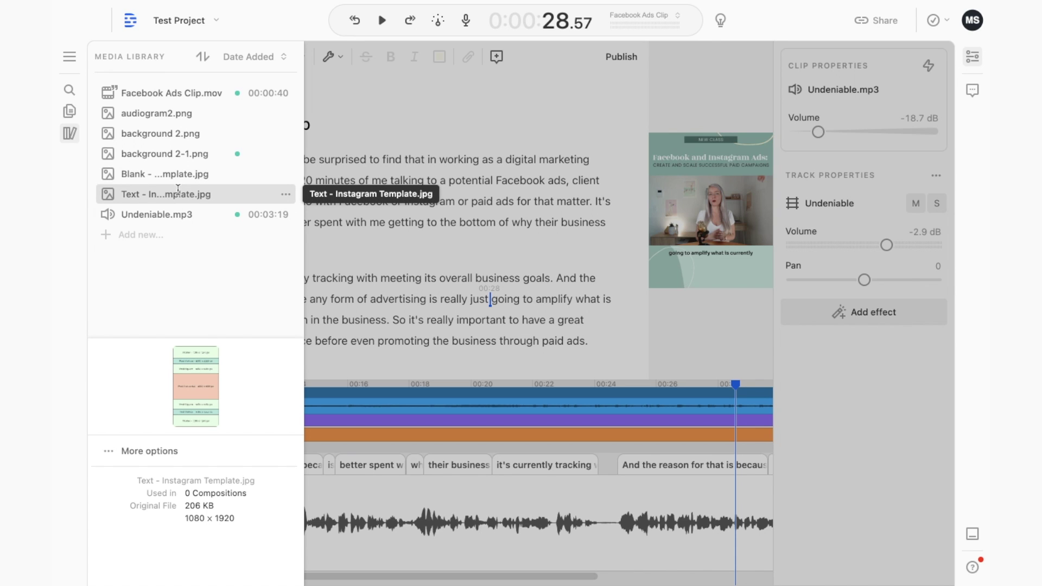
drag(178, 189, 488, 298)
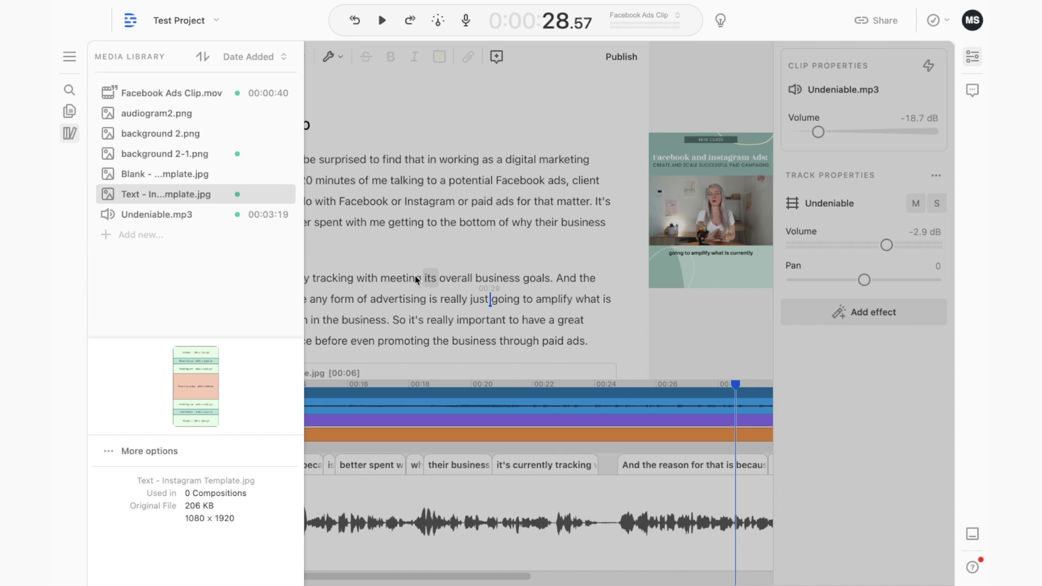
drag(106, 194, 502, 305)
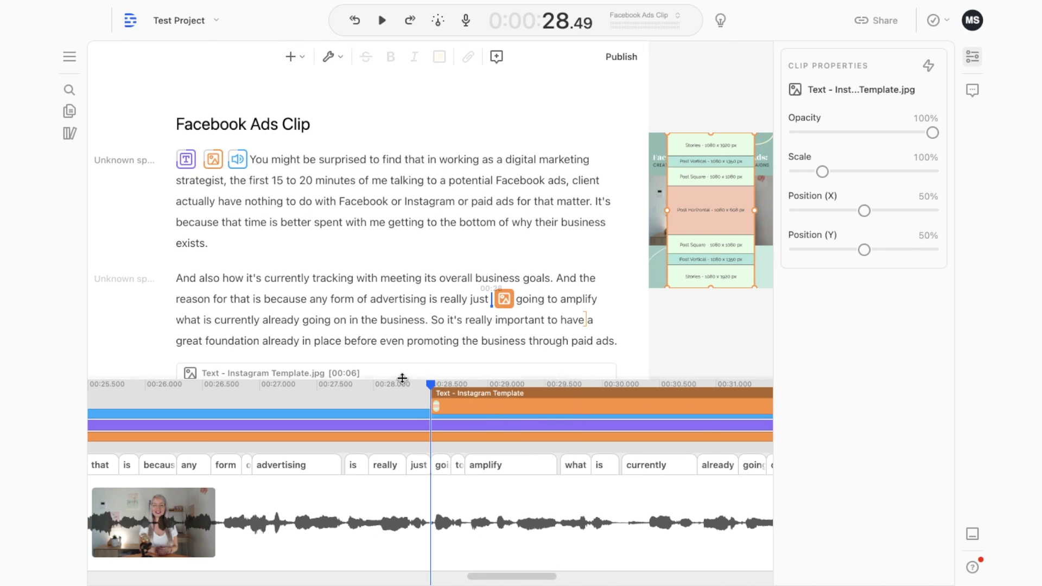
Step: Scale the Instagram template layer to 143% to fill the frame width and reduce its opacity to 47%
drag(823, 171, 835, 172)
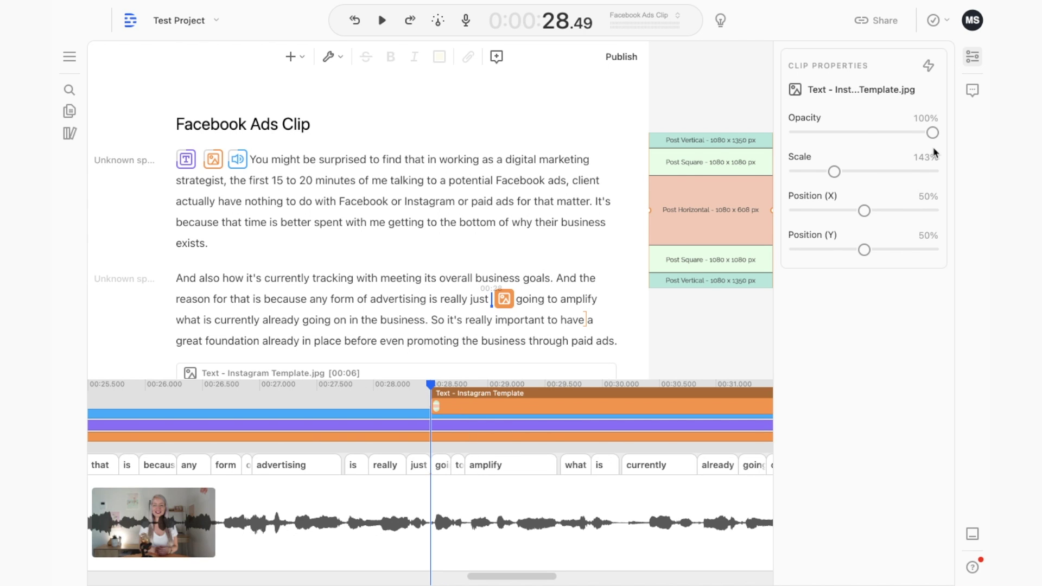
drag(932, 133, 957, 138)
drag(929, 132, 860, 136)
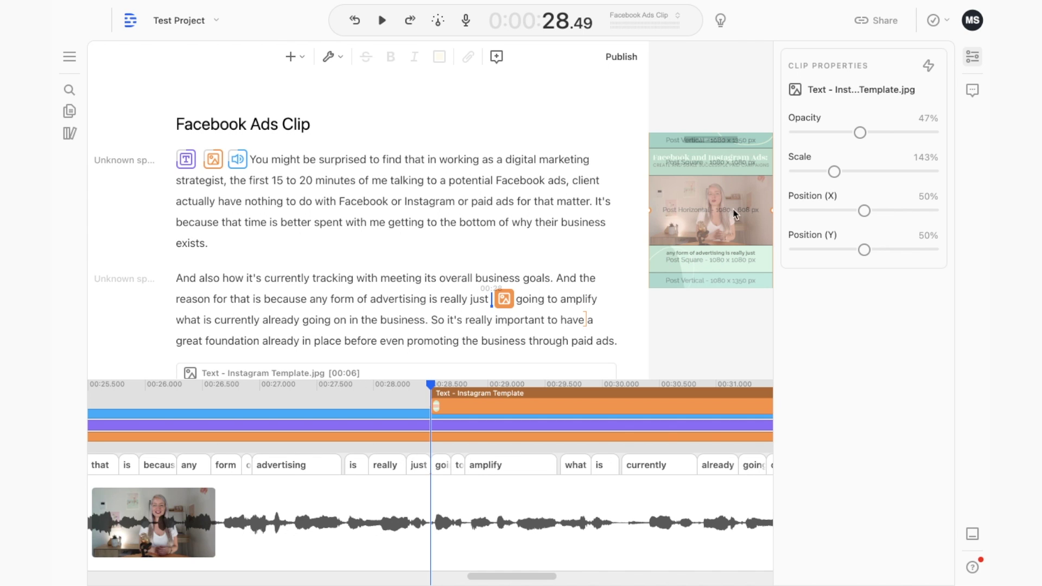
Step: Move the Fancy Captions down to Position (Y) 82%, within the template's Post Square area
click(187, 161)
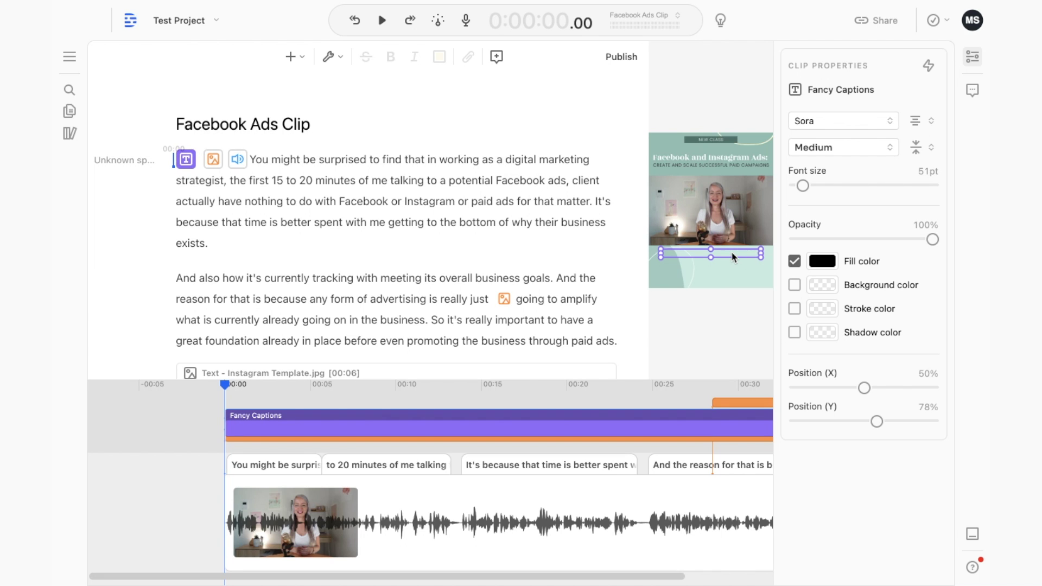
drag(731, 251, 731, 255)
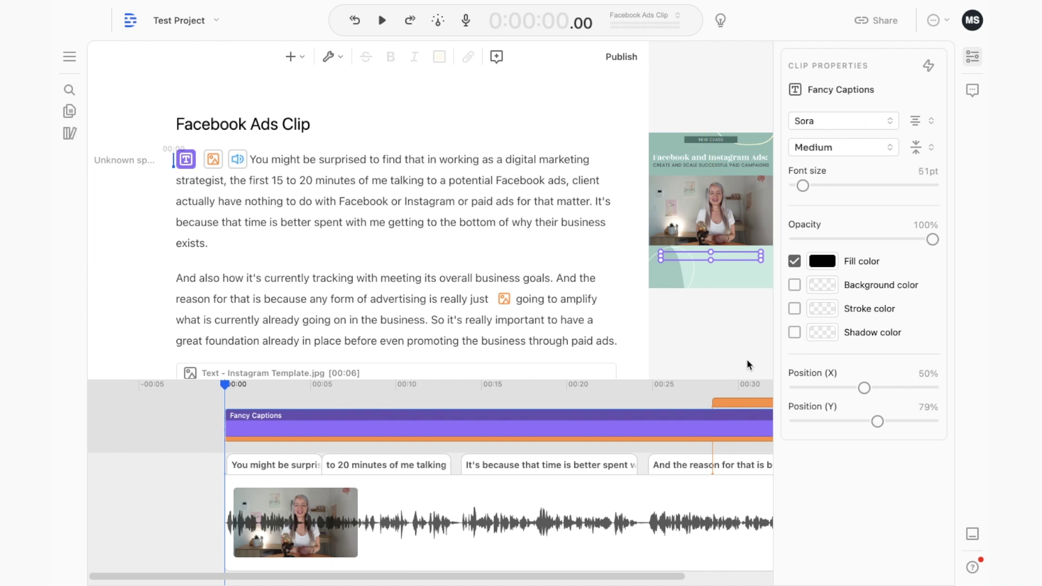
scroll(705, 393, right, 5)
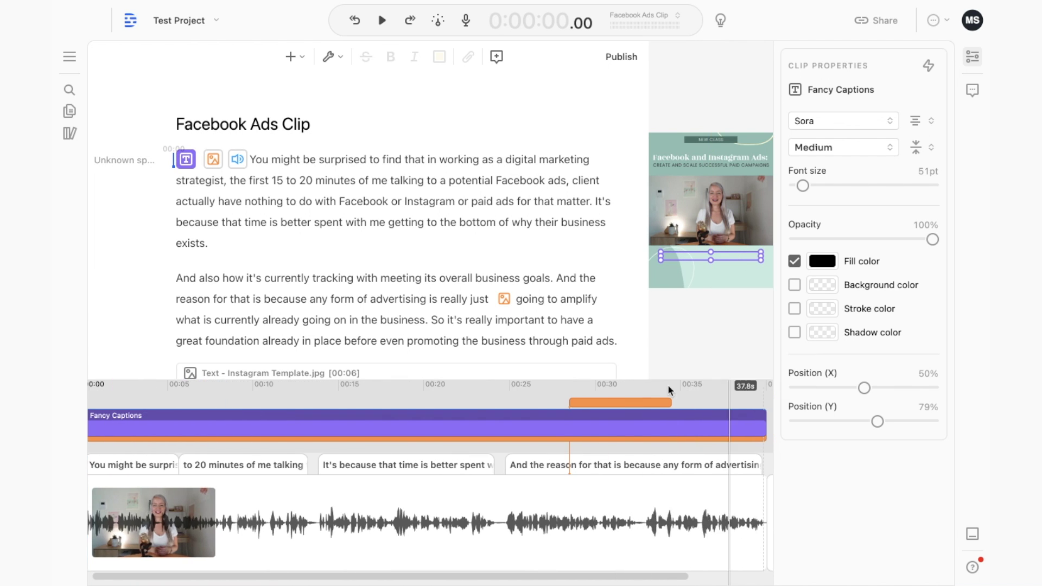
click(604, 396)
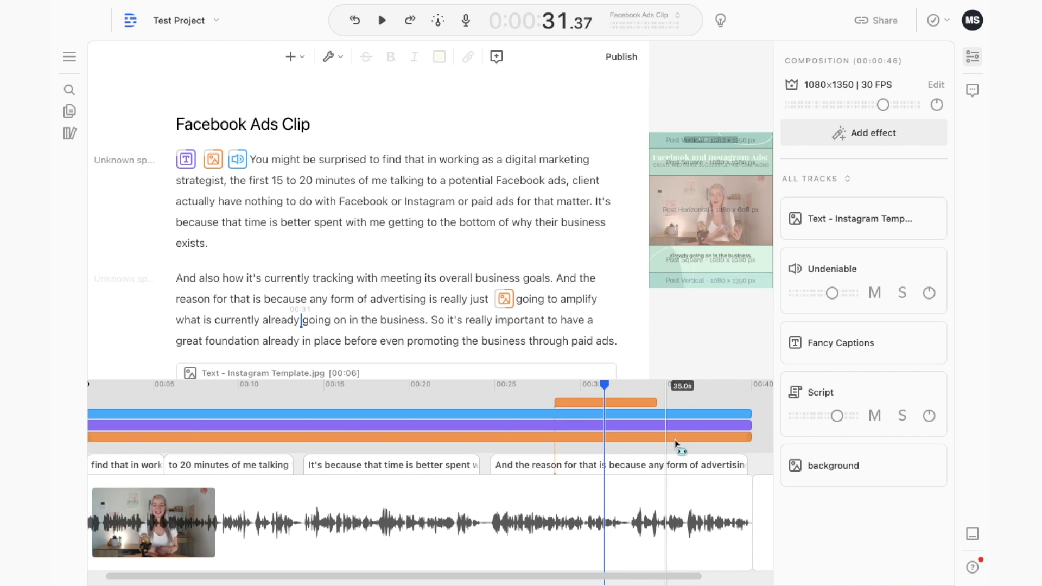
click(599, 426)
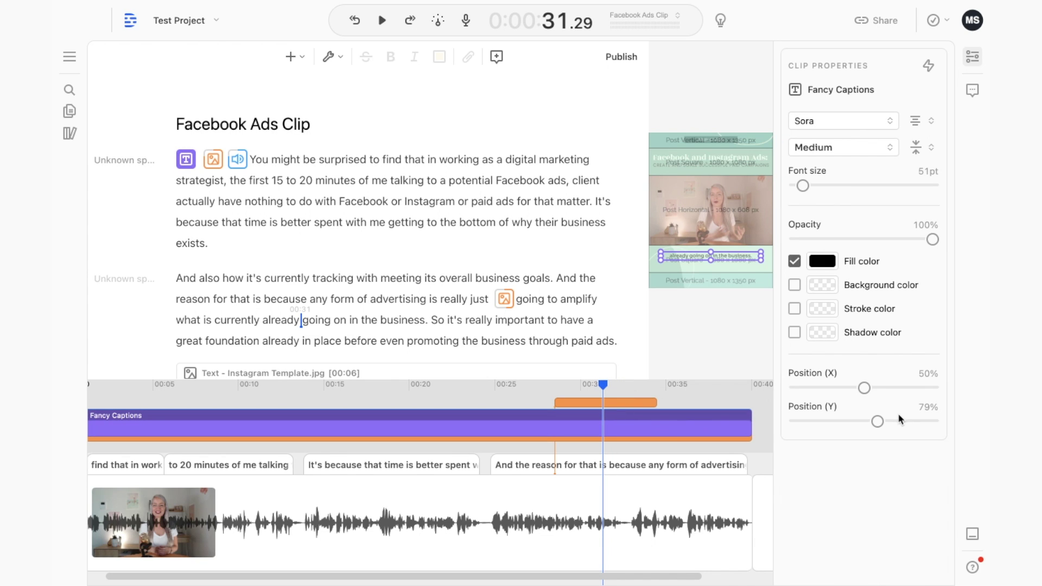
drag(878, 422, 879, 428)
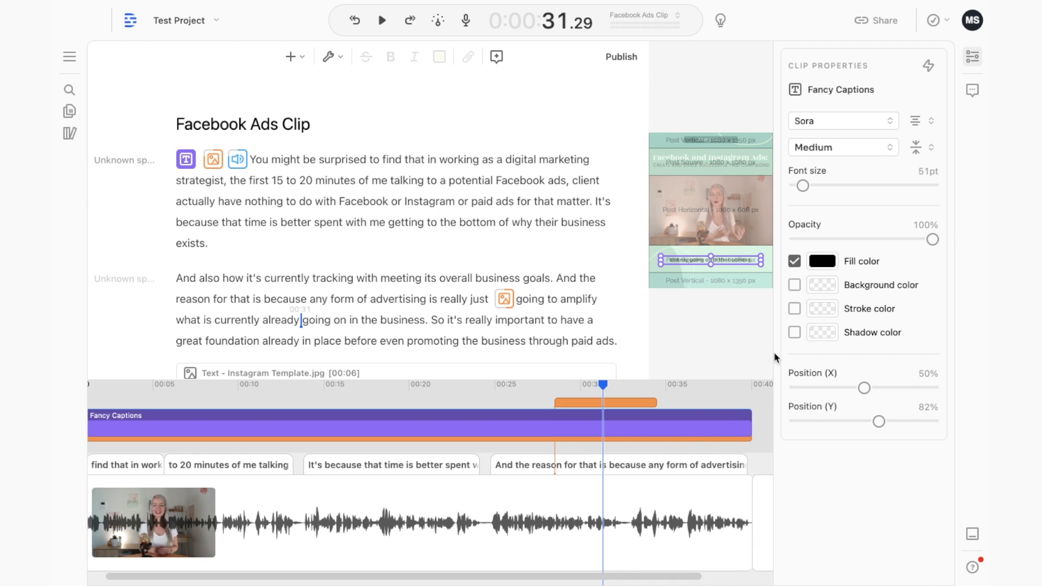
Step: Delete the Text - Instagram Template overlay track from the script's second paragraph
click(621, 402)
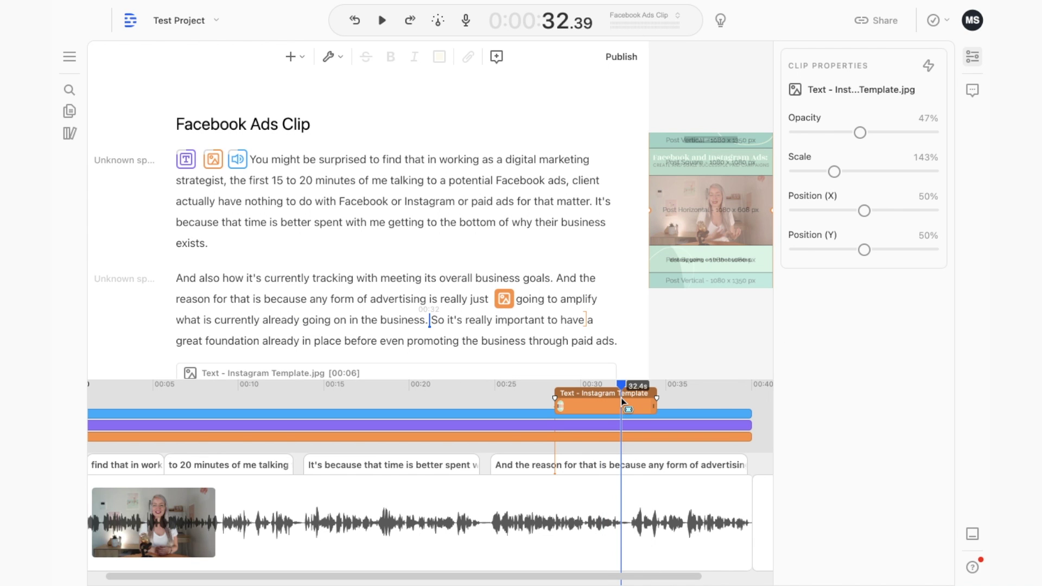
click(504, 298)
right_click(508, 302)
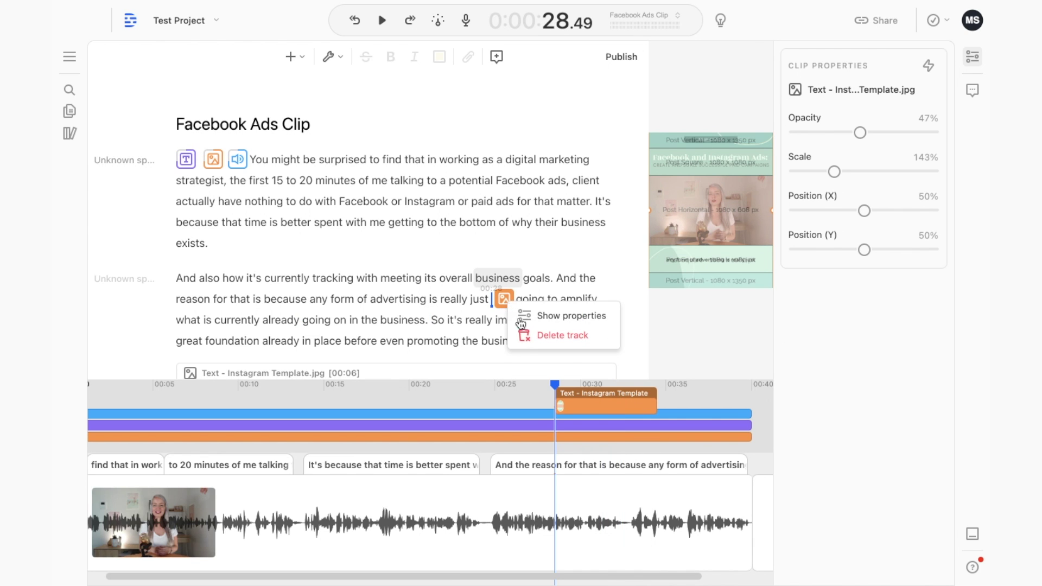
click(531, 335)
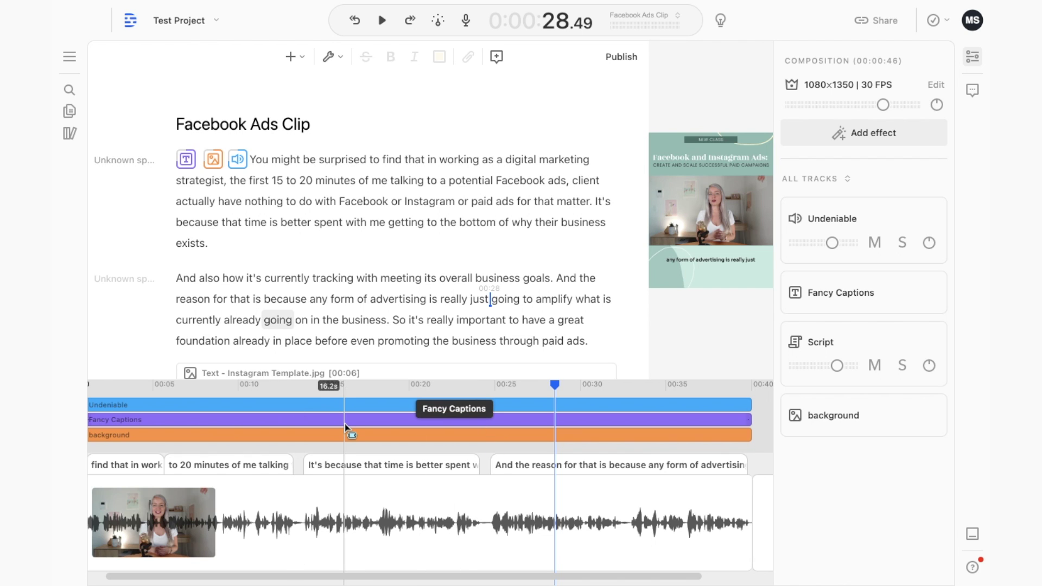
Step: Remove the stray Text - Instagram Template image from the end of the script track
scroll(344, 423, right, 2)
scroll(344, 423, right, 3)
click(703, 533)
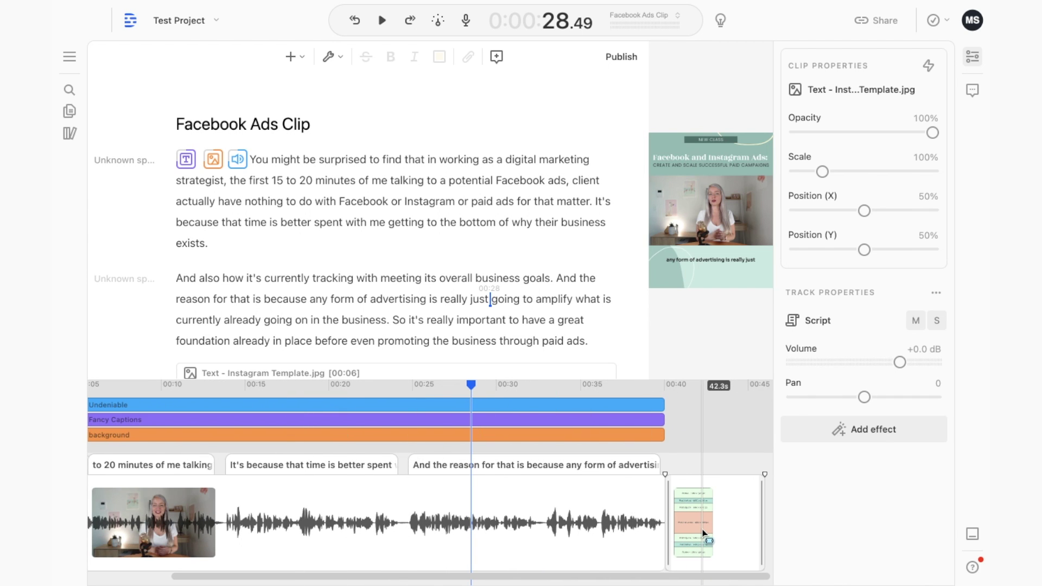
right_click(702, 527)
click(695, 505)
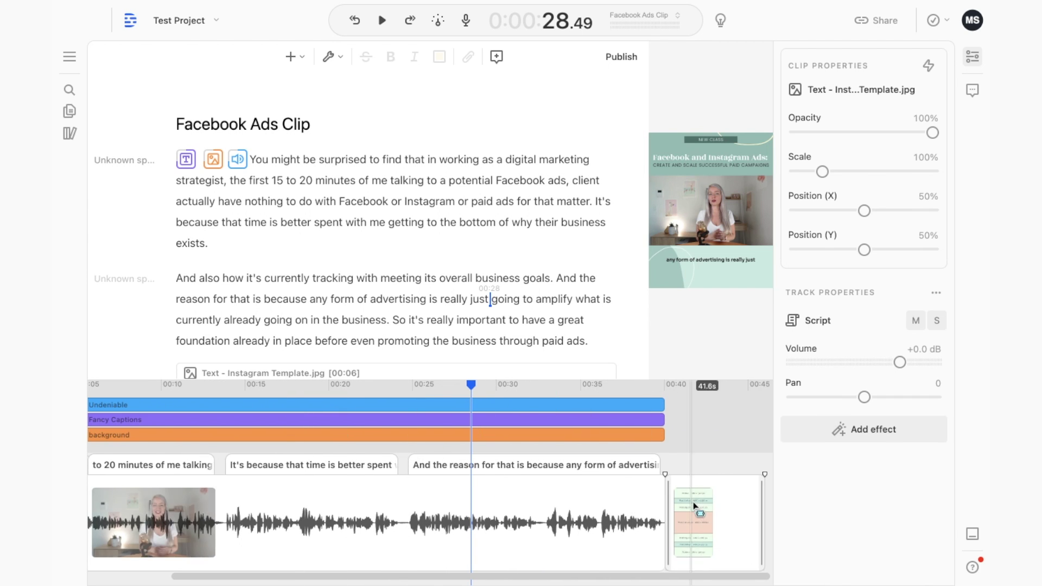
key(Delete)
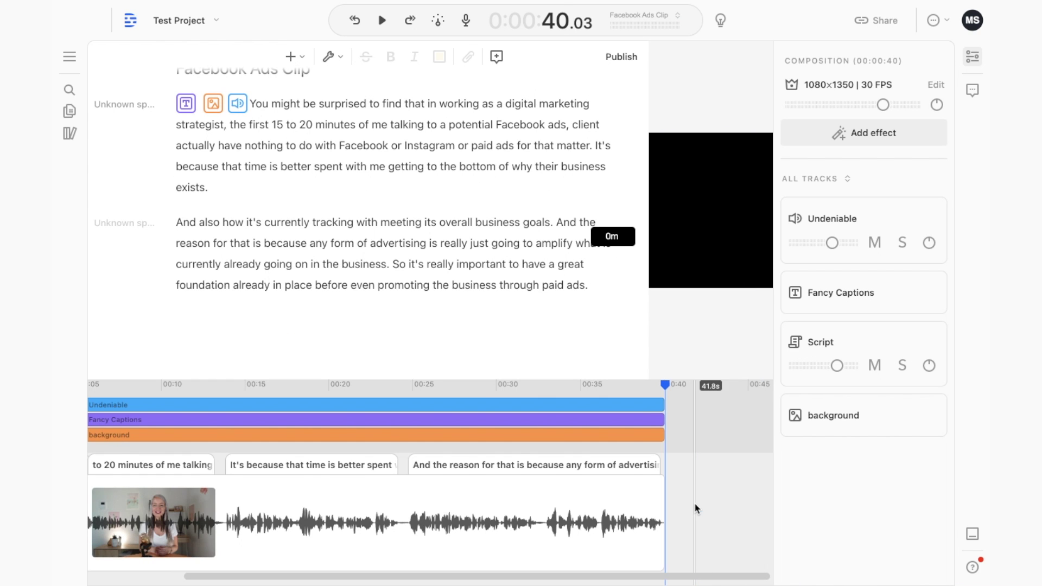
Step: Examine the music, captions and background tracks along the timeline and place the playhead at about 3 seconds
scroll(562, 505, left, 10)
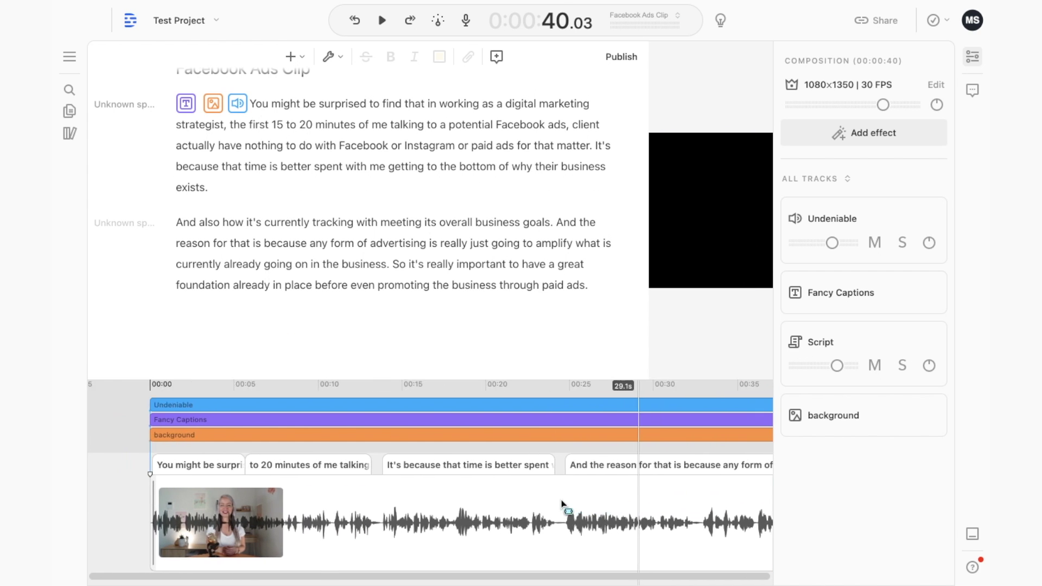
scroll(226, 413, right, 8)
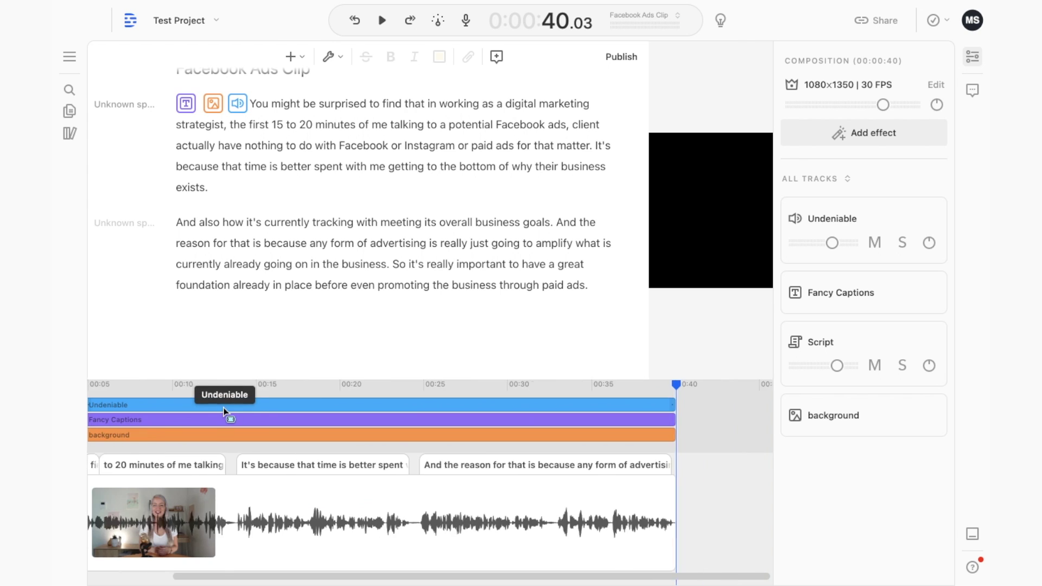
scroll(227, 411, left, 8)
scroll(230, 407, up, 5)
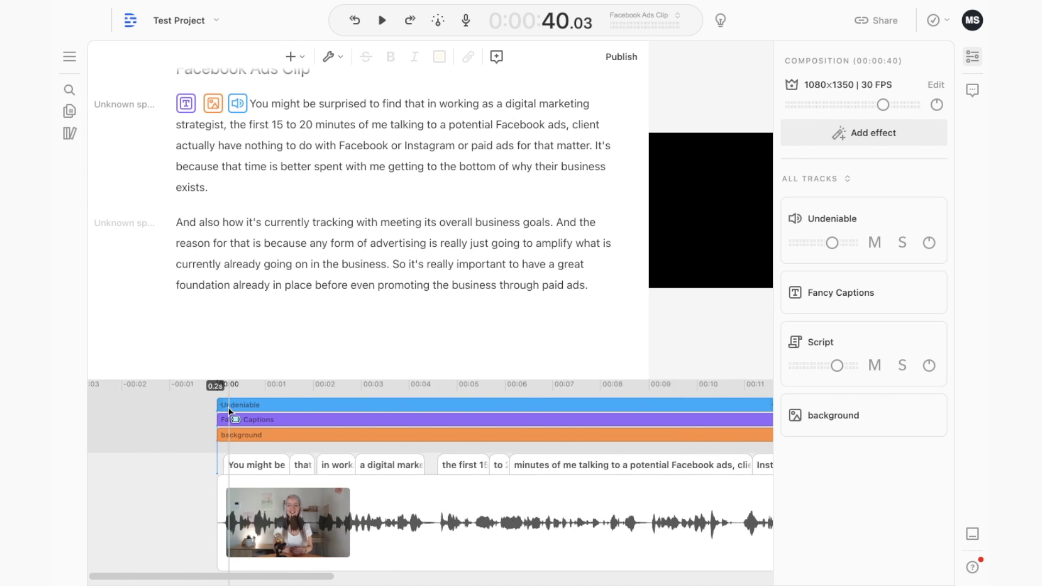
scroll(231, 407, down, 6)
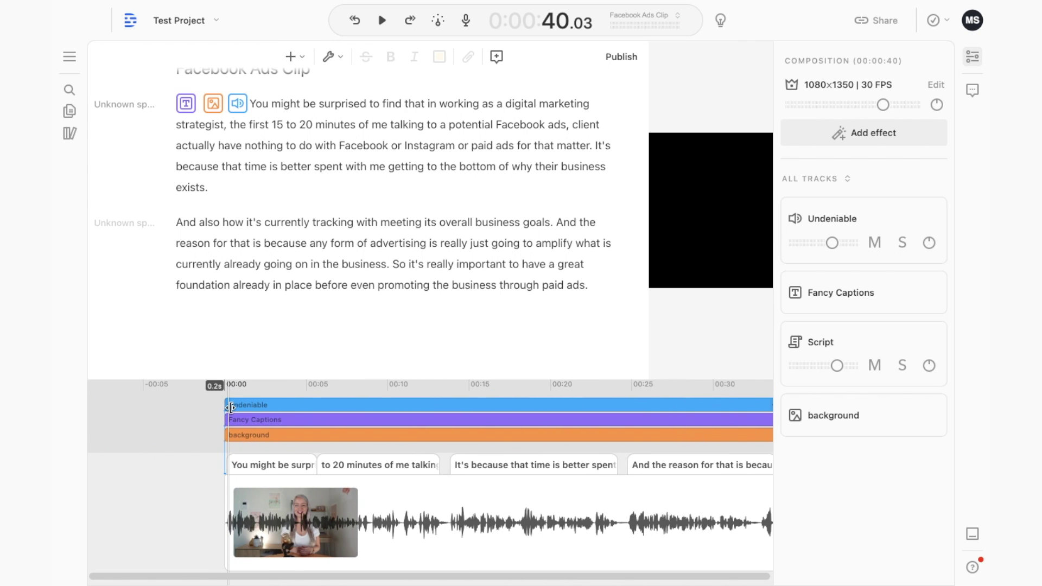
click(278, 384)
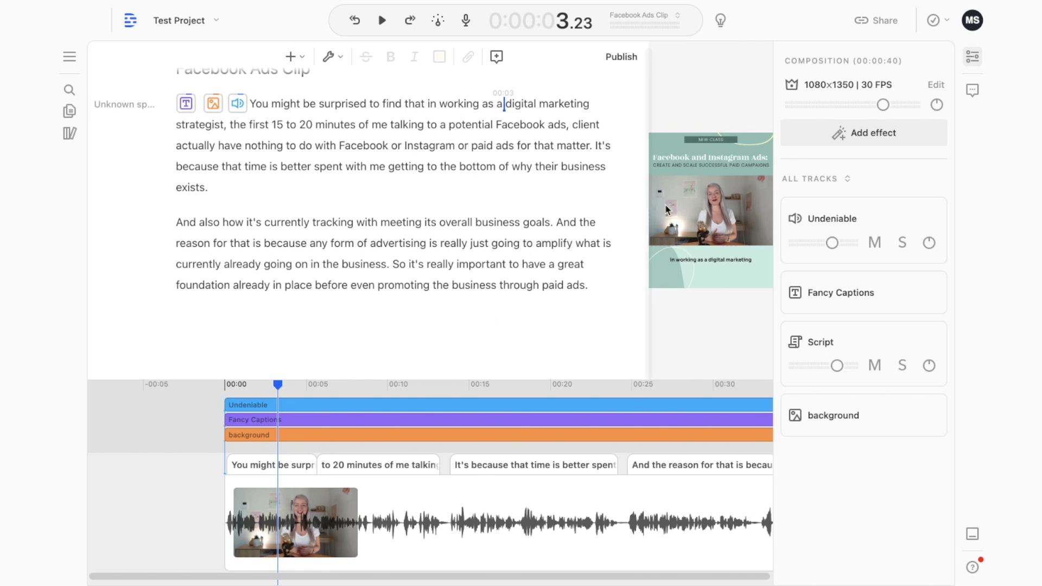
Step: Duplicate the Facebook Ads Clip composition in the project's composition list
click(69, 56)
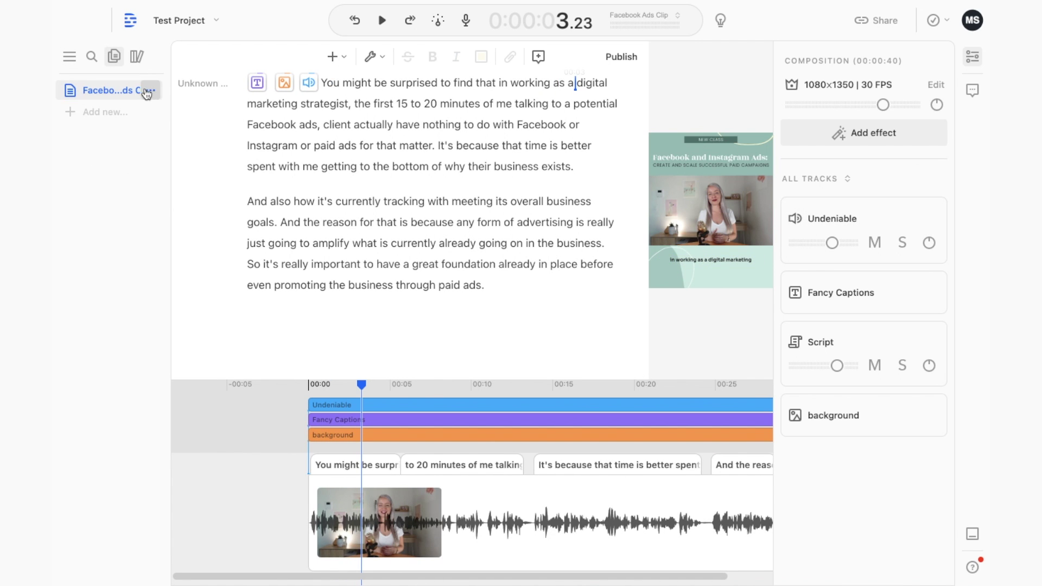
click(150, 91)
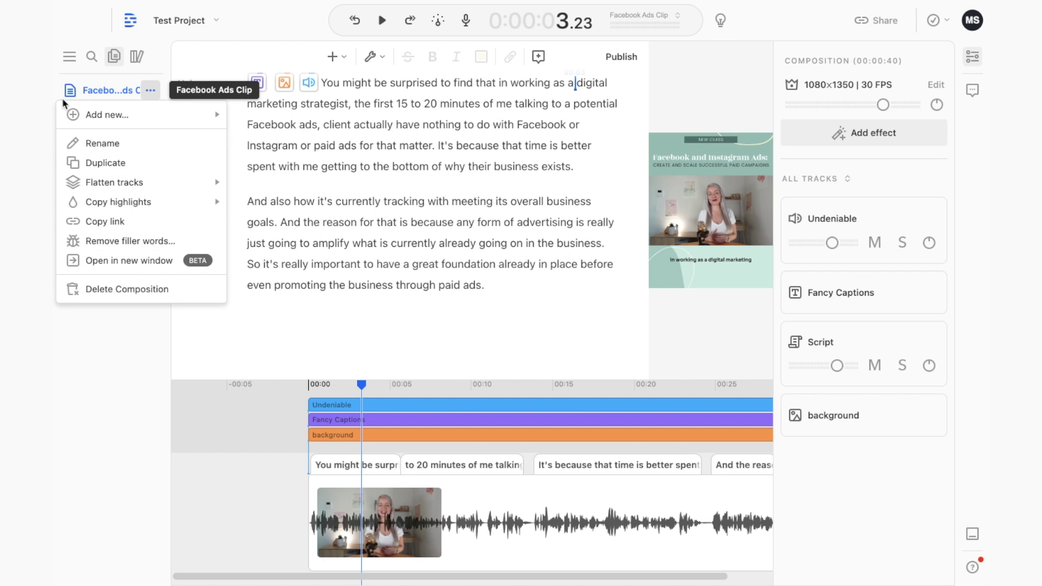
click(96, 163)
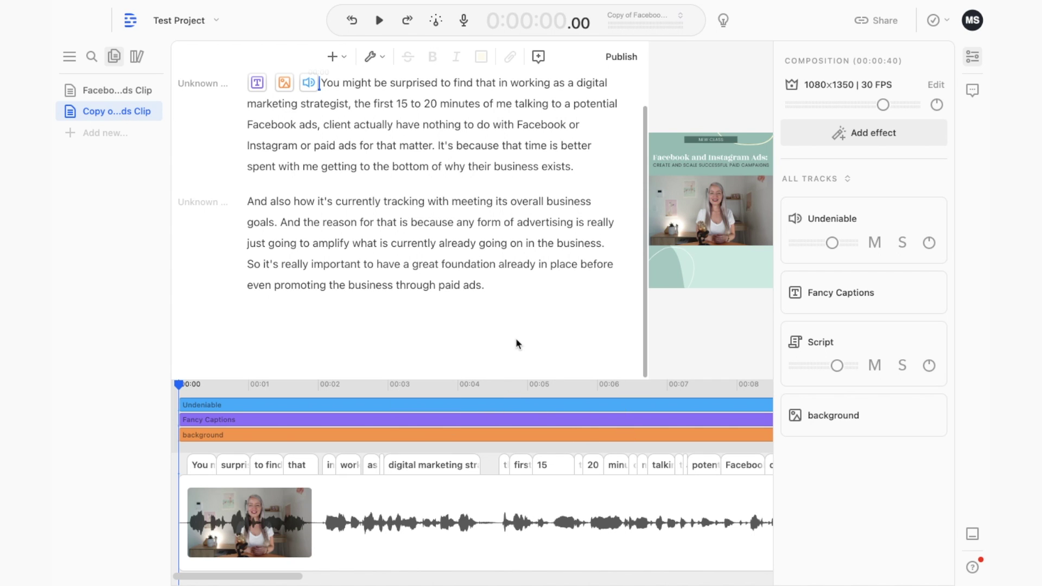
Step: Try the Square (1:1) orientation on the duplicated composition, and settle on Portrait (9:16)
click(934, 85)
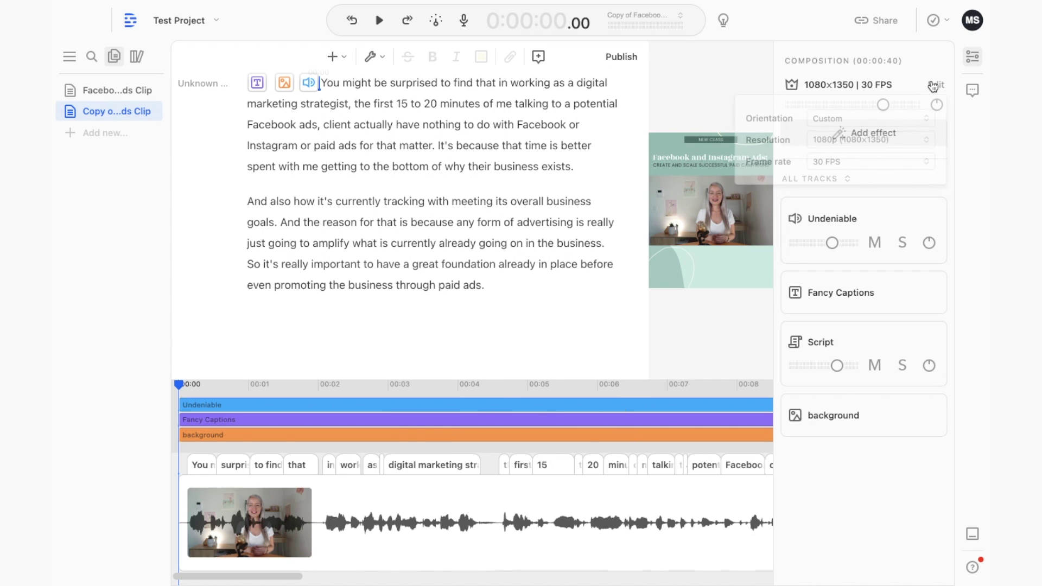
click(871, 120)
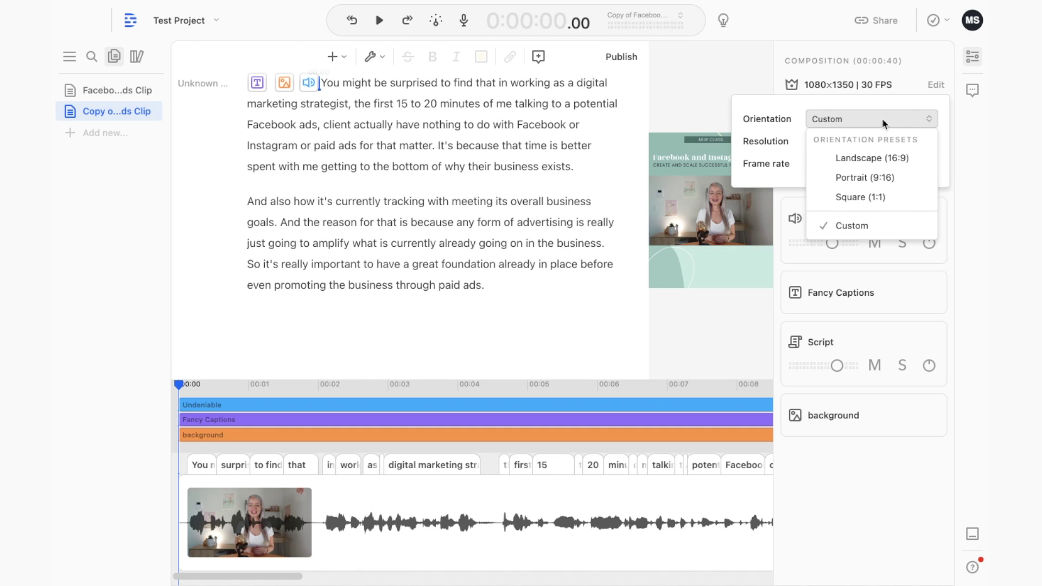
click(849, 201)
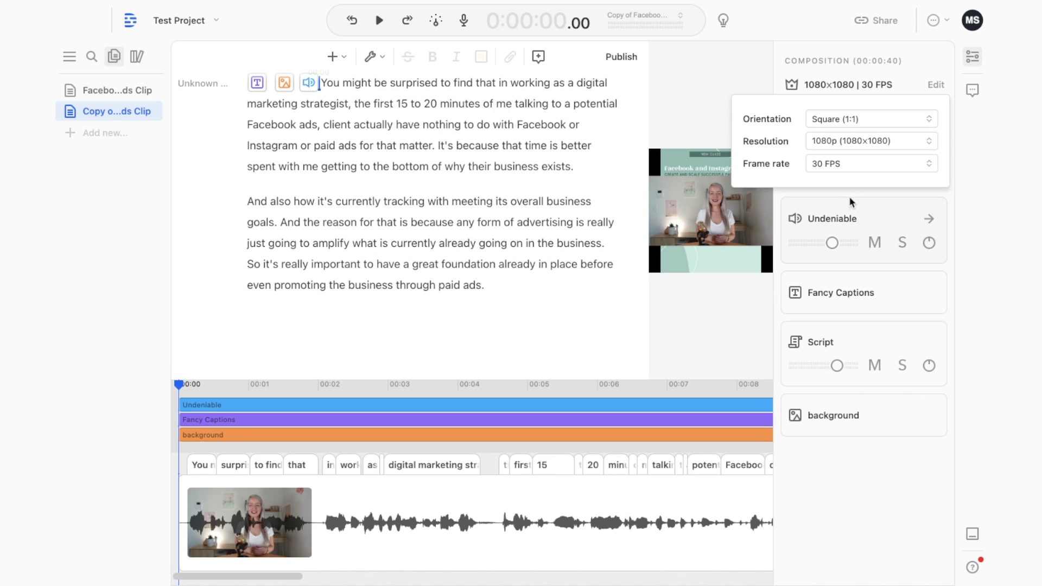
click(849, 121)
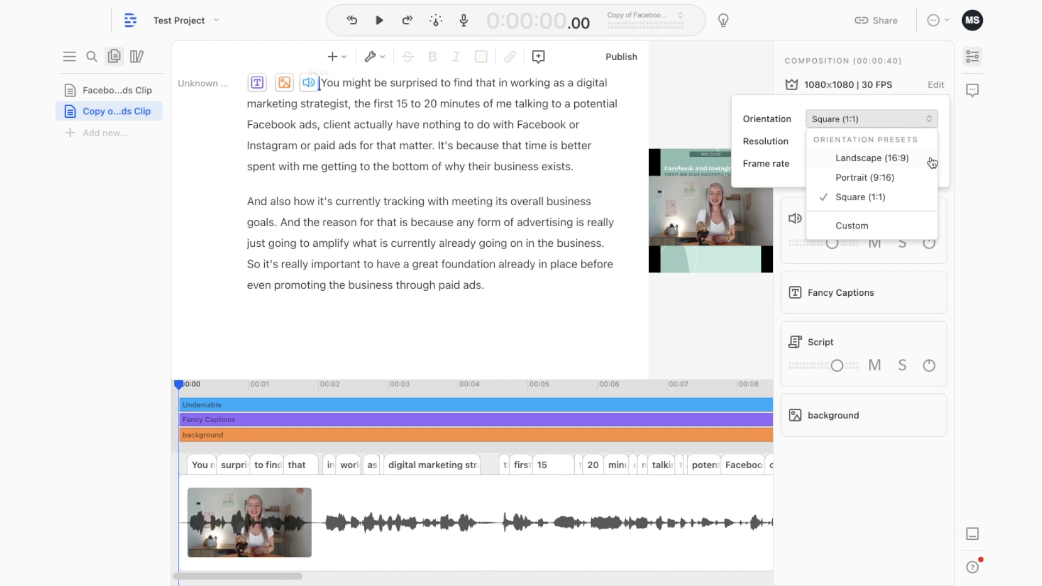
click(883, 177)
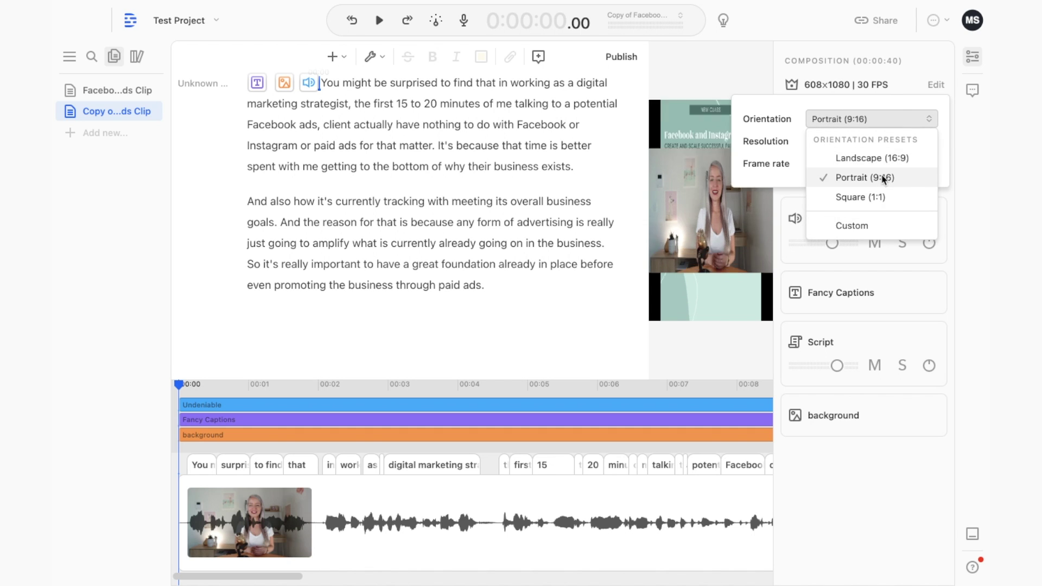
click(909, 75)
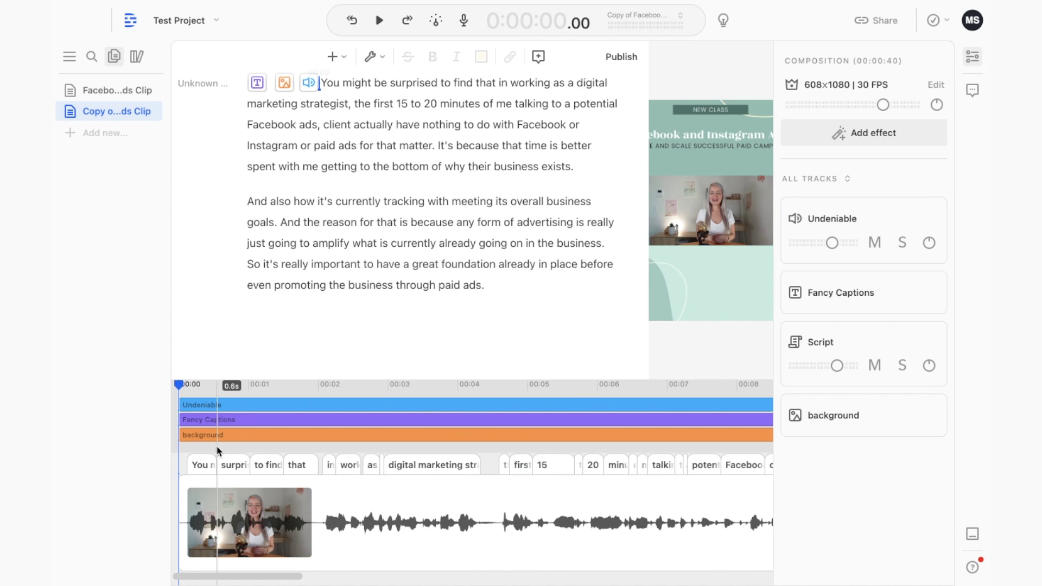
Step: Scale the background image to 102% and move the Fancy Captions up to a vertical position of 71%
click(201, 434)
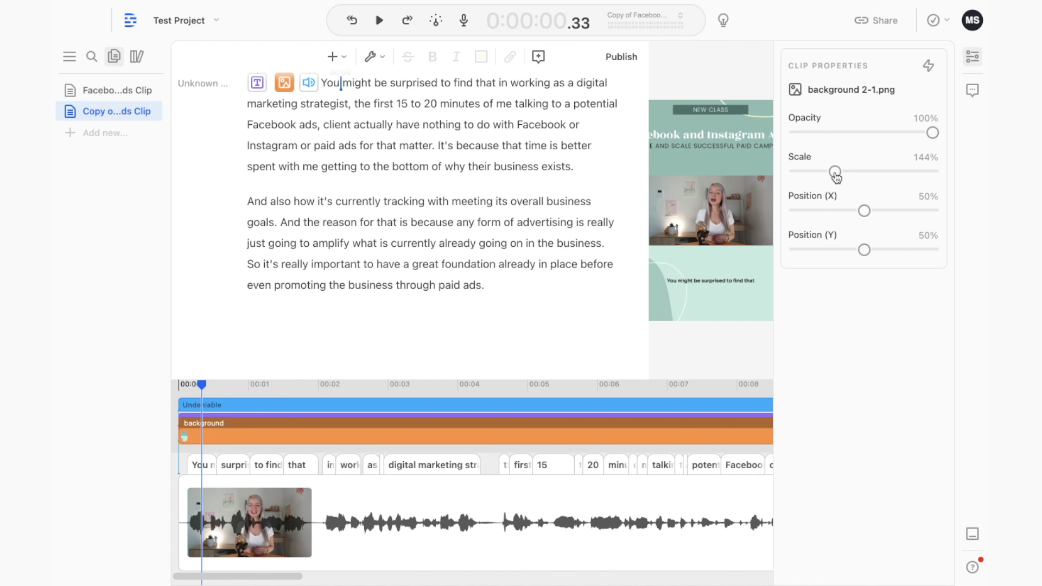
drag(836, 174, 824, 175)
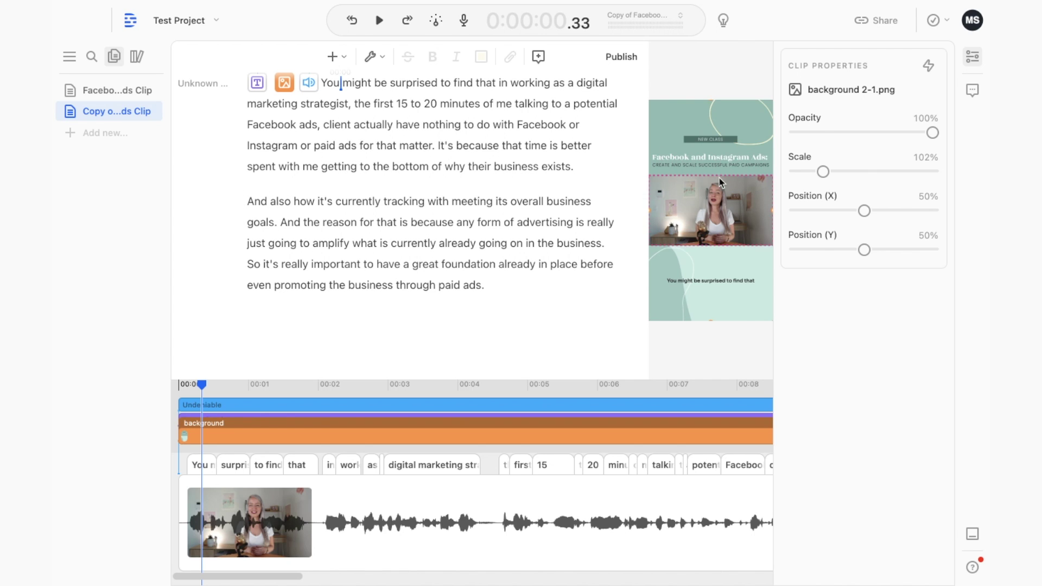
click(257, 83)
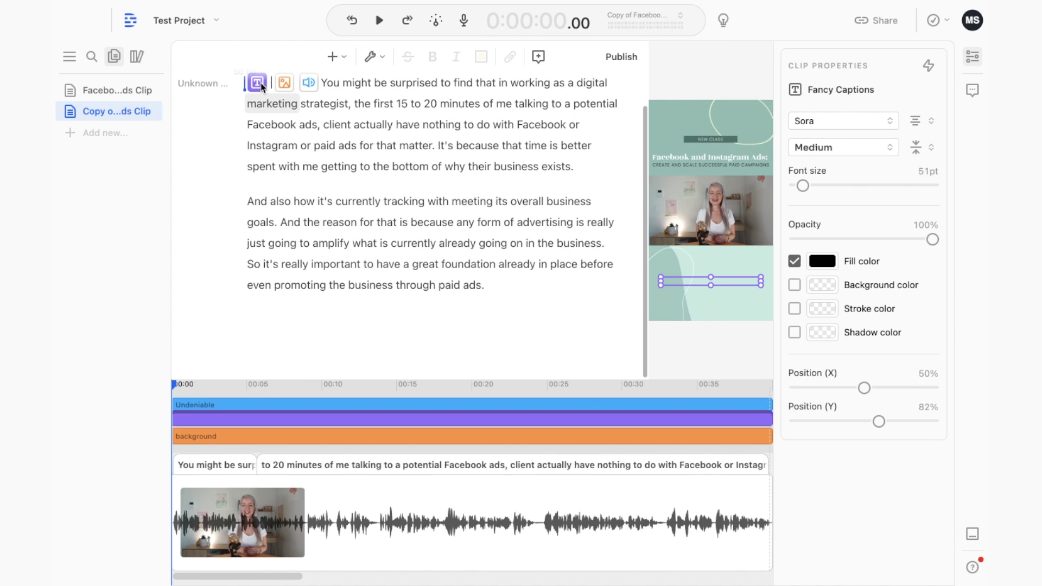
drag(727, 278, 726, 259)
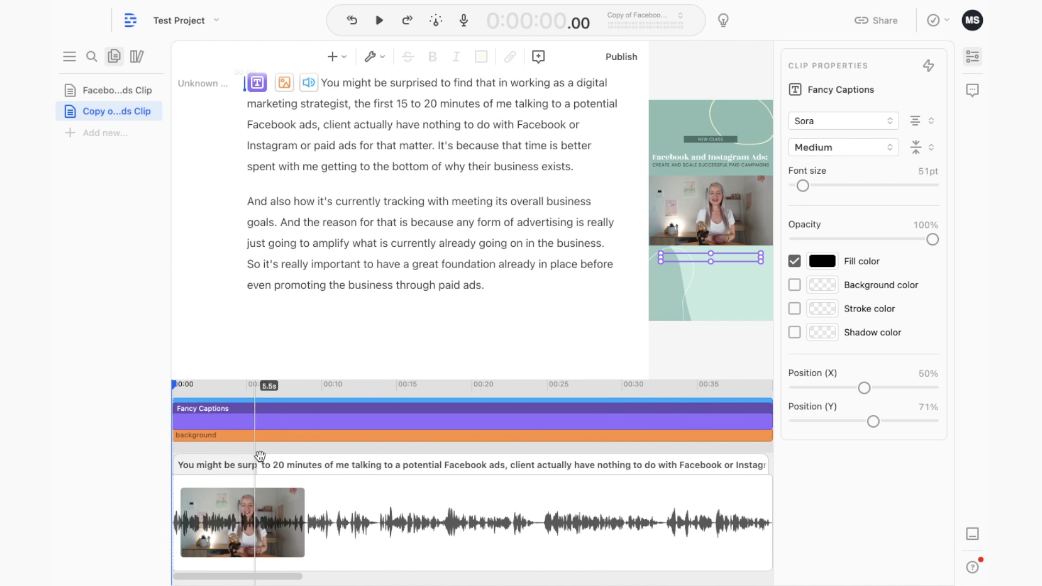
Step: Open the original Facebook Ads Clip composition and place the playhead at about 4.5 seconds
click(105, 91)
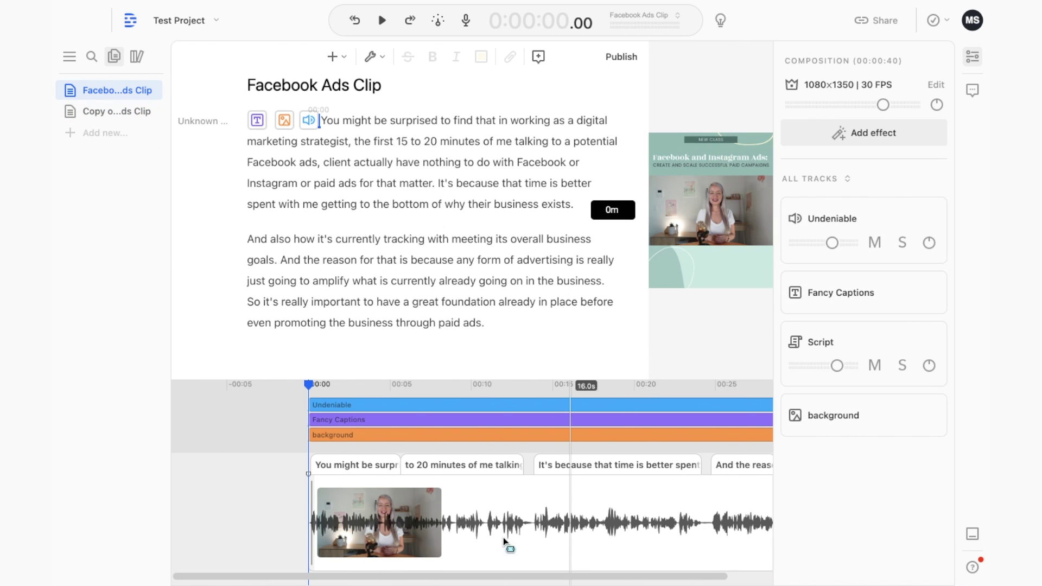
click(362, 393)
click(382, 389)
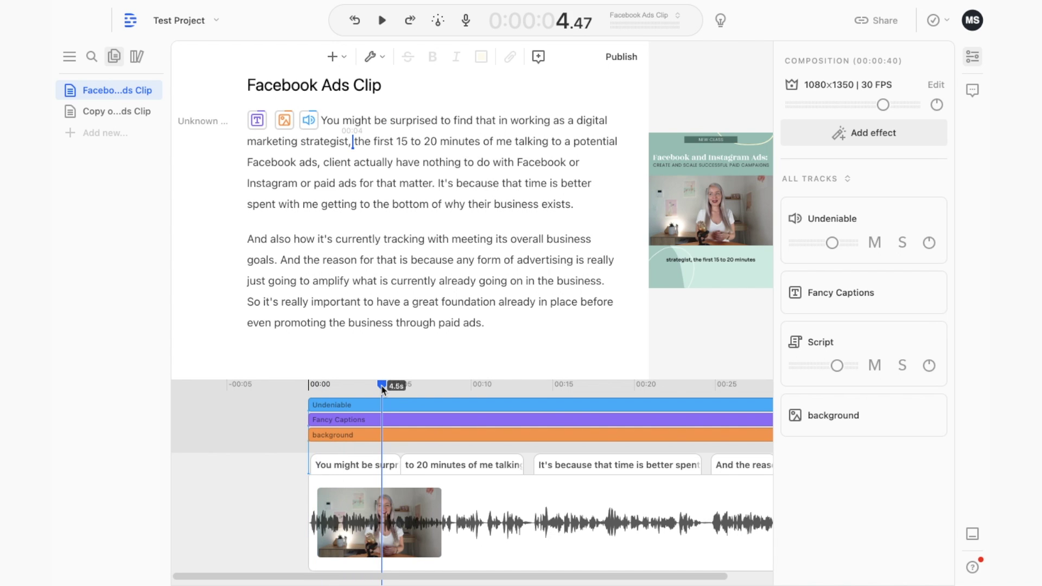
Step: Open the audiogram export for the Facebook Ads Clip composition and review its template, accent color and background image settings
click(879, 21)
click(454, 46)
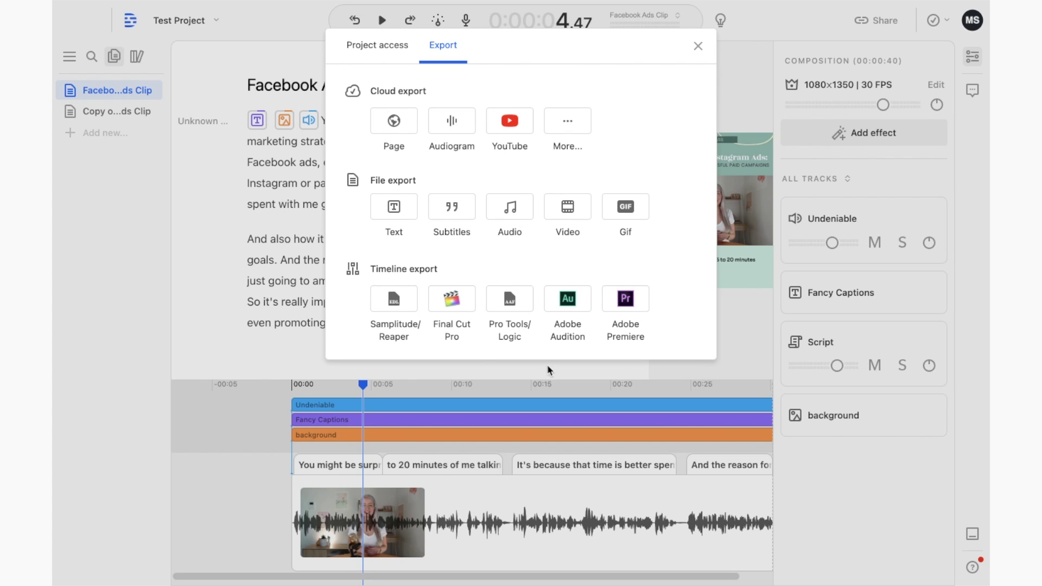
click(453, 121)
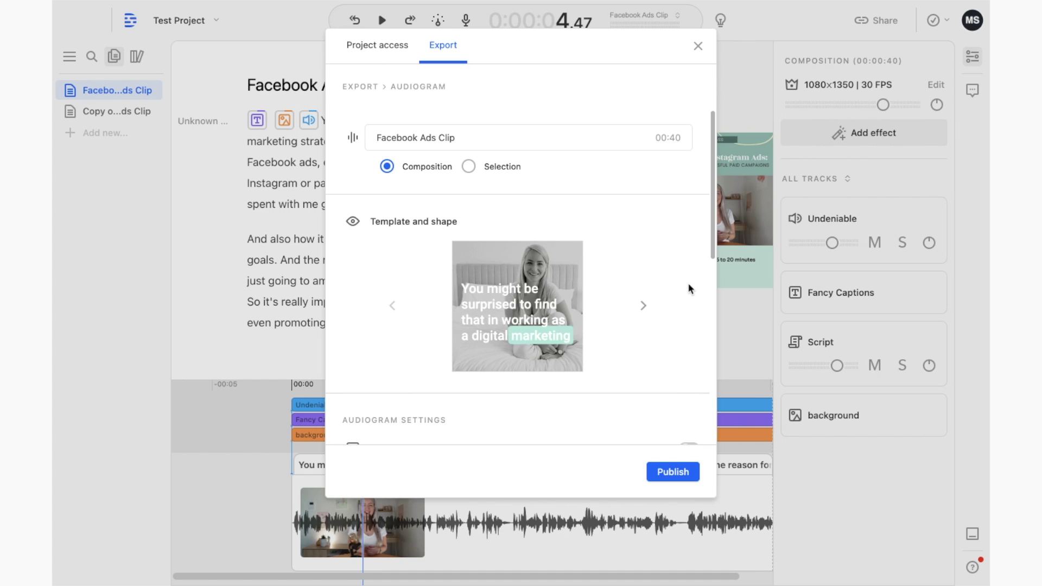
scroll(654, 255, down, 3)
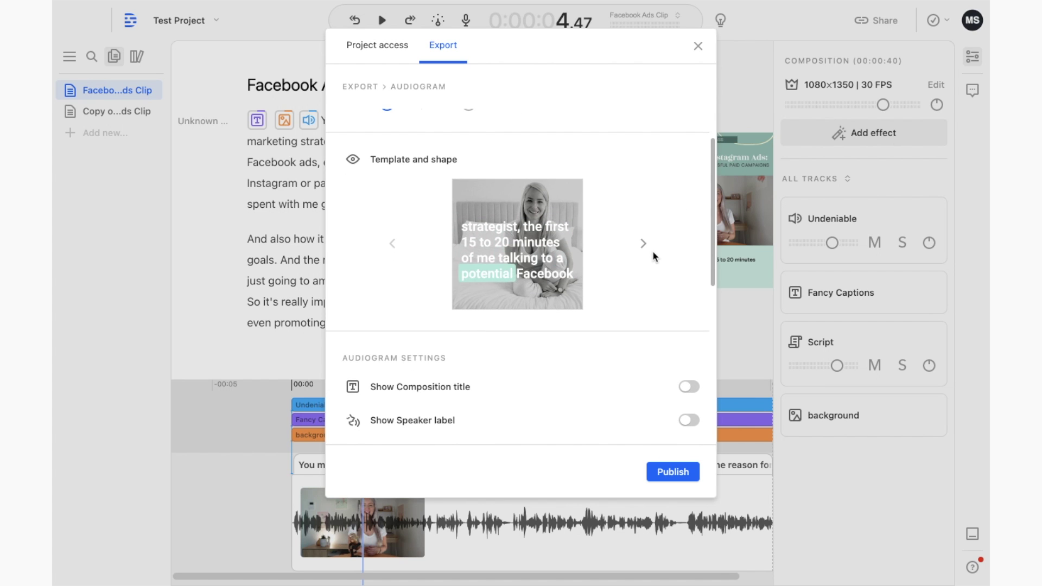
scroll(652, 251, down, 3)
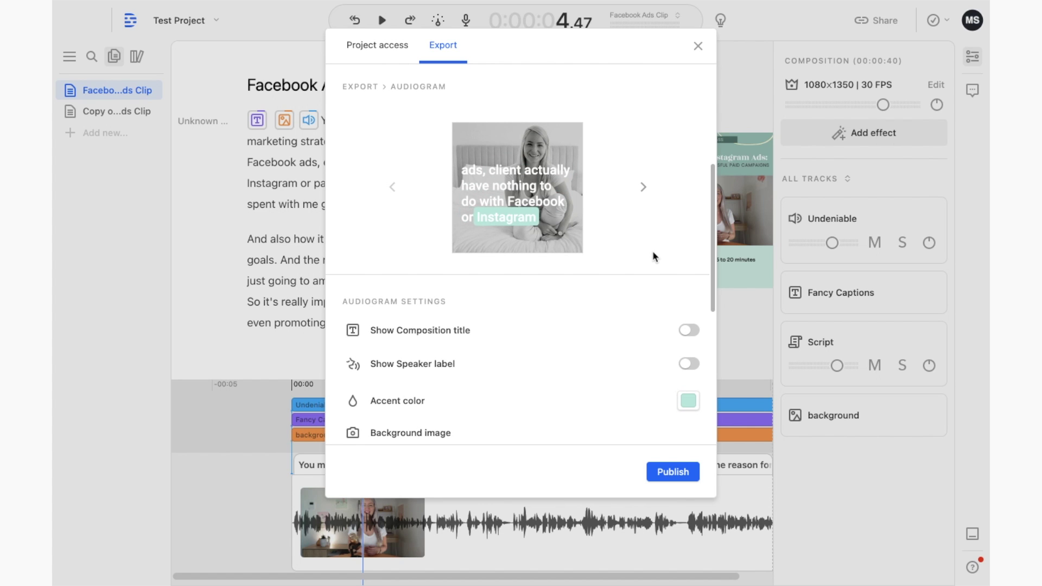
scroll(652, 255, down, 2)
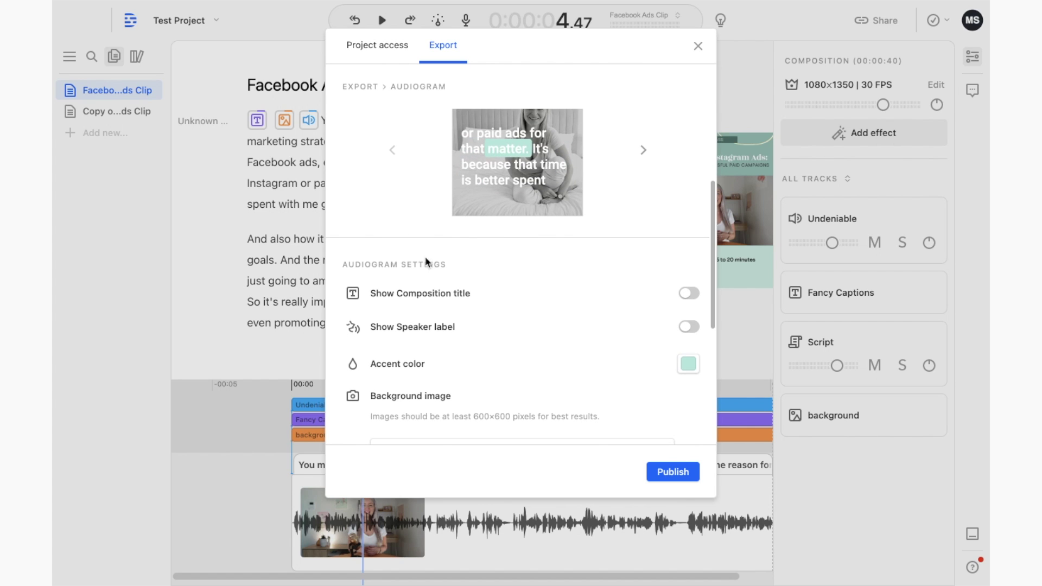
scroll(546, 251, down, 6)
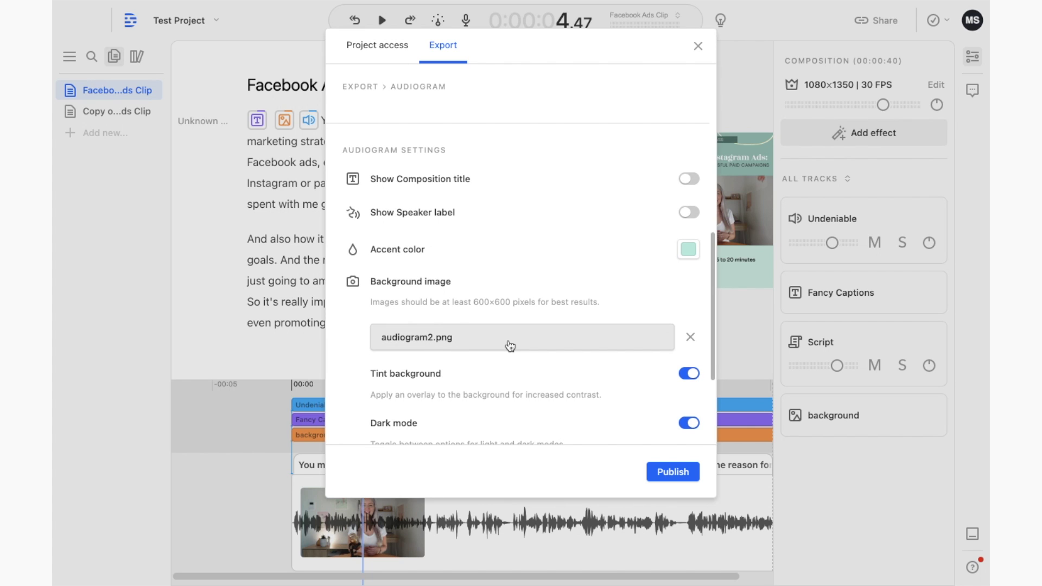
scroll(513, 347, up, 7)
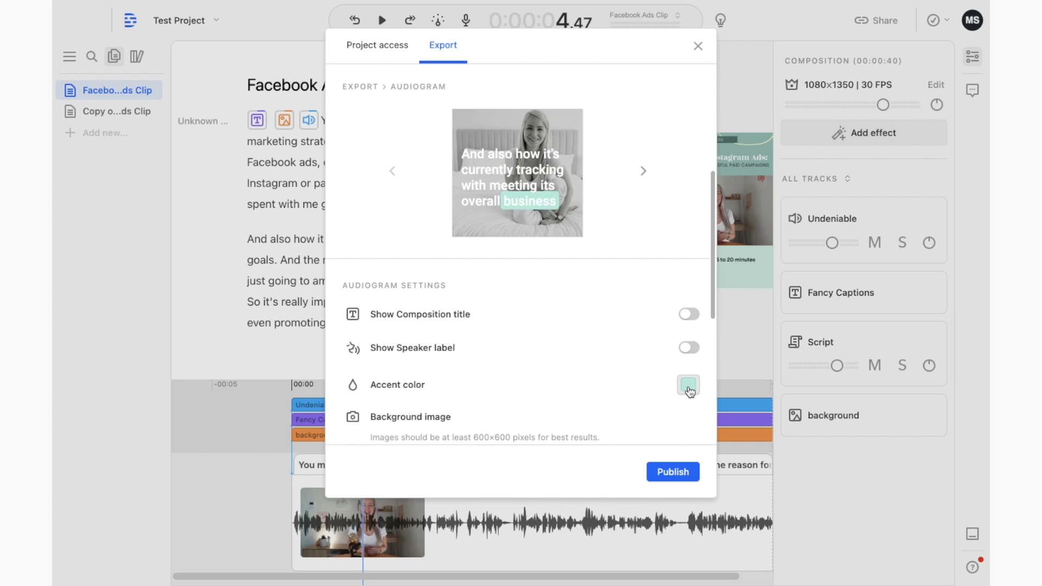
Step: Try showing the speaker label and the composition title on the audiogram, turning each off again
click(689, 348)
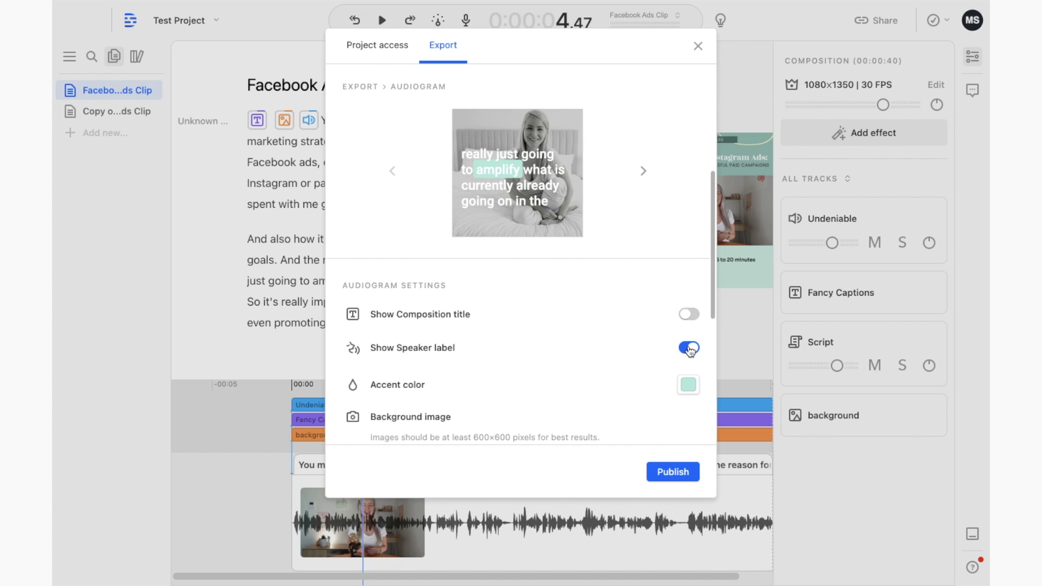
click(689, 348)
click(689, 314)
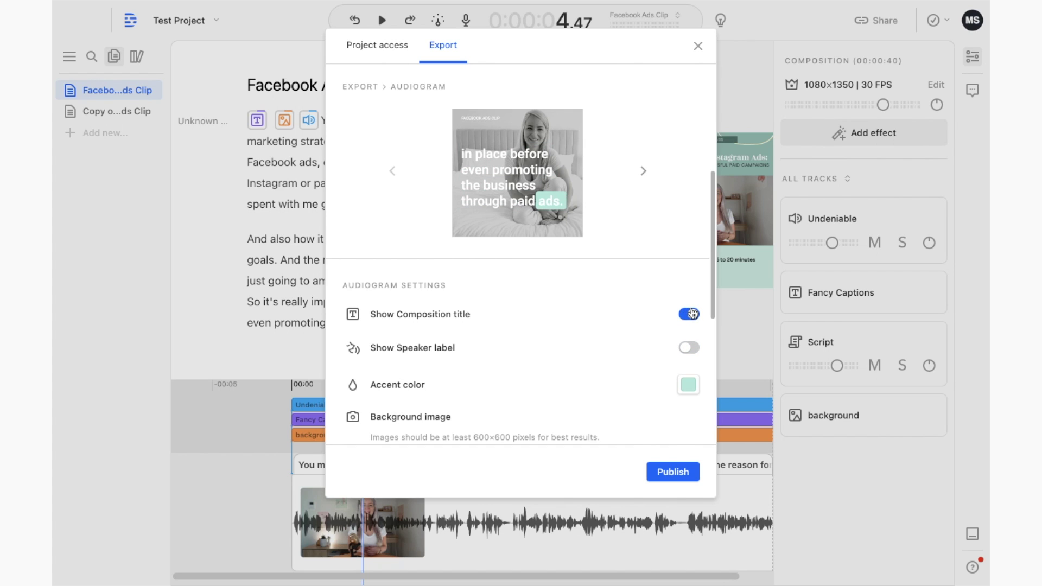
click(689, 314)
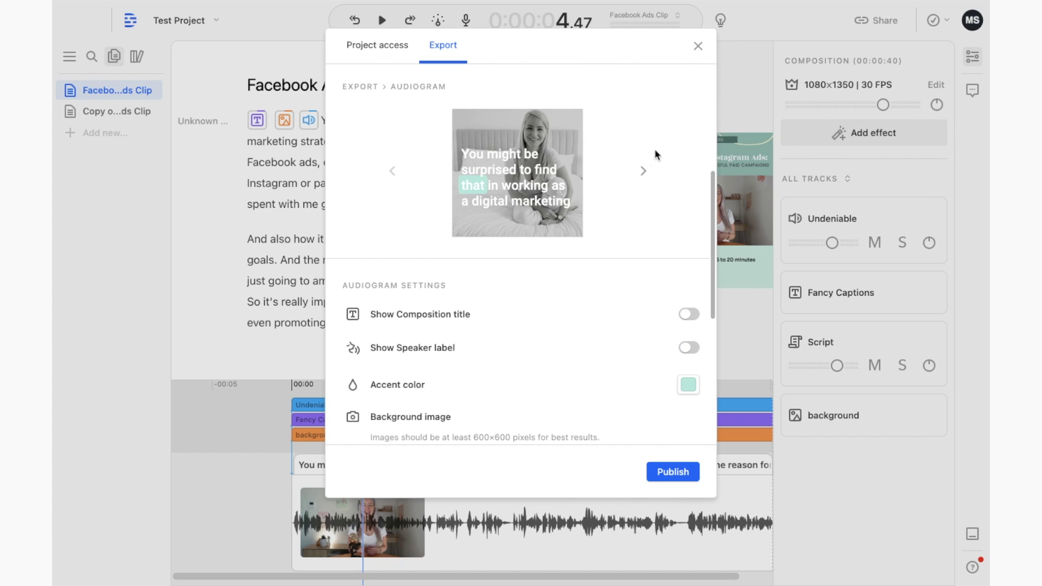
Step: Preview the other audiogram templates and return to the first one with highlighted words
click(643, 172)
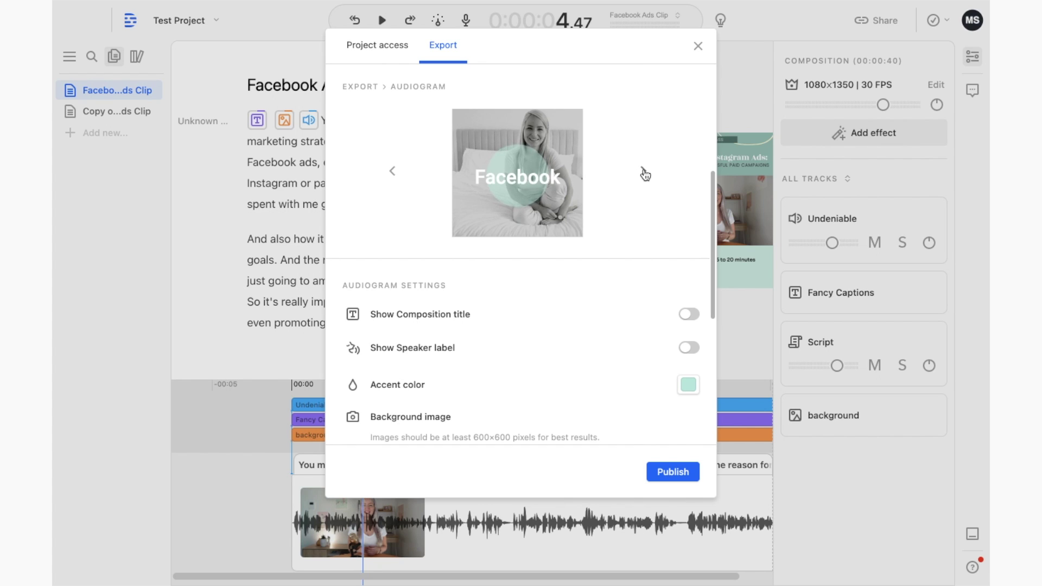
click(645, 173)
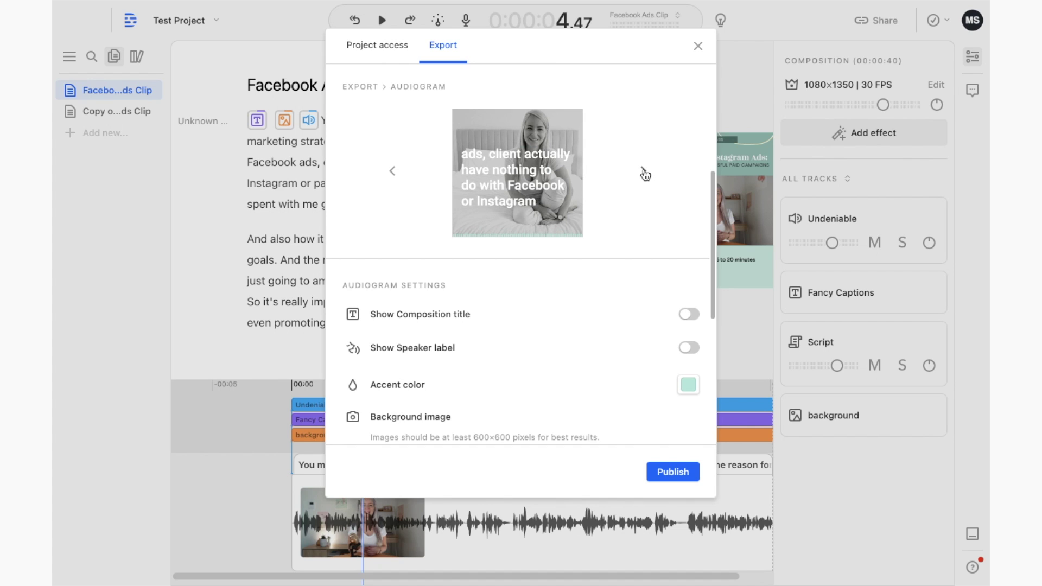
click(644, 173)
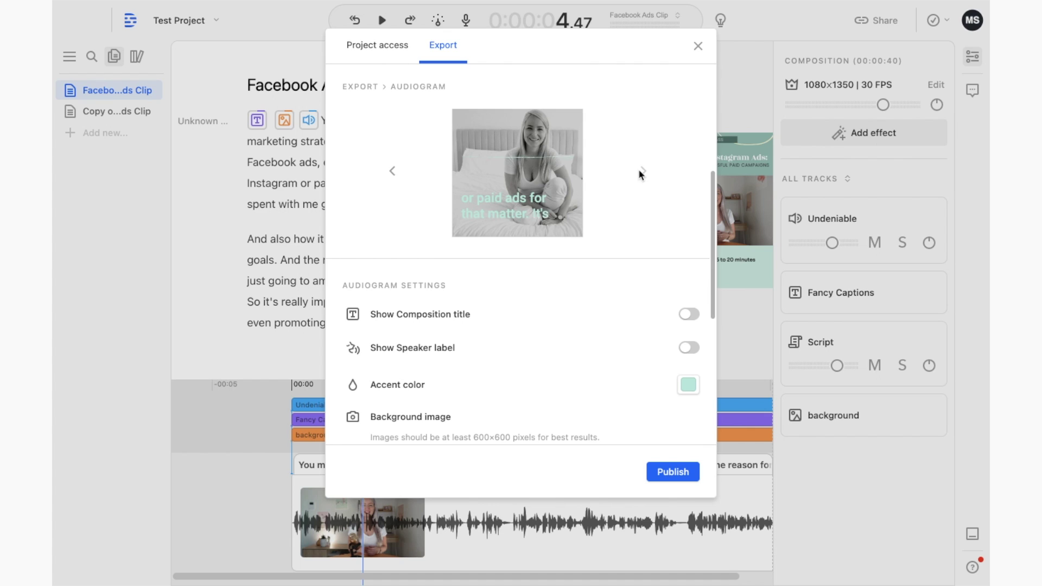
click(393, 172)
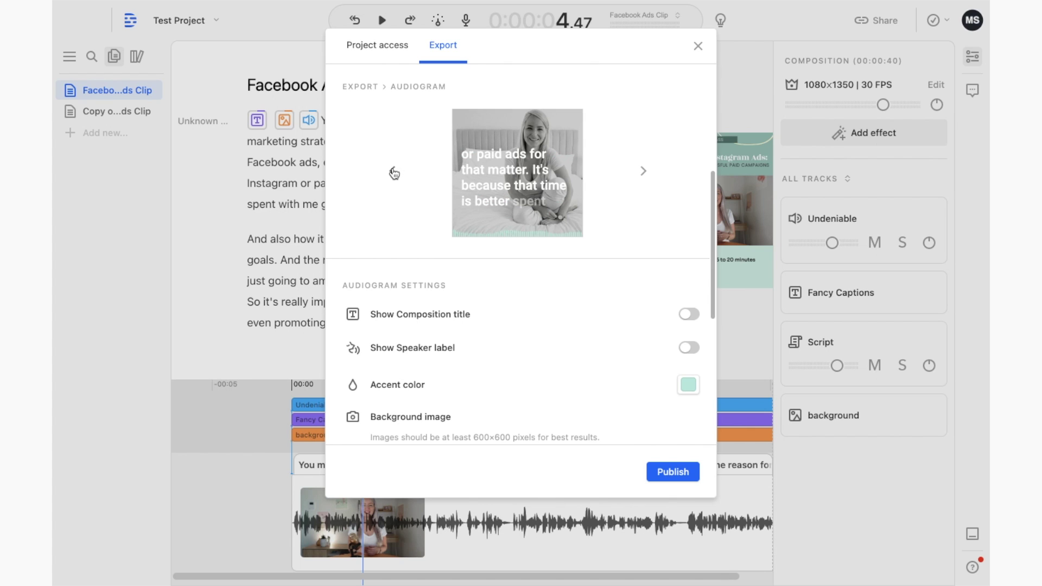
click(394, 172)
click(393, 172)
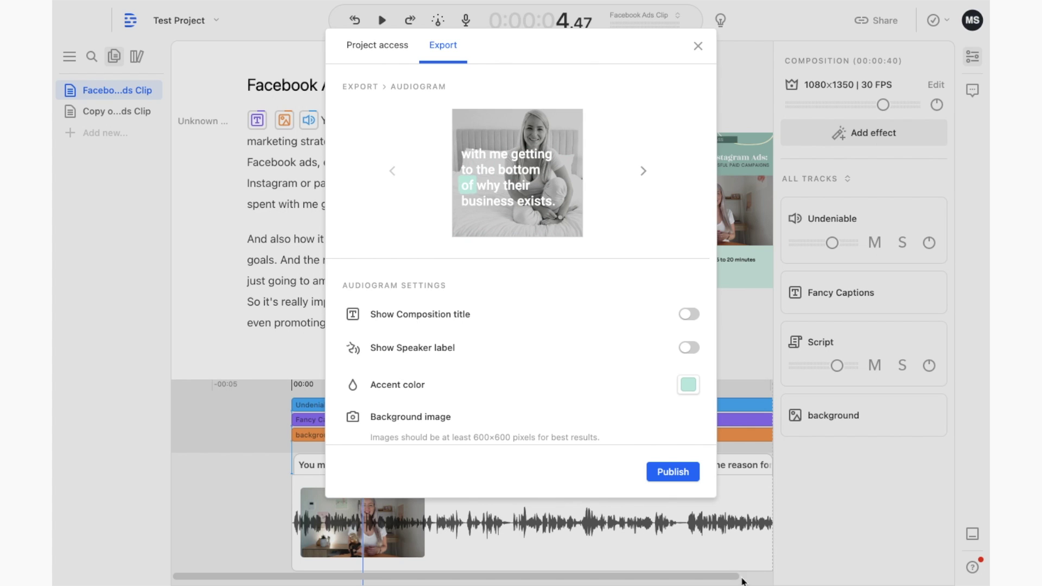
Step: Publish the audiogram and download it from its shared page in the browser
click(673, 472)
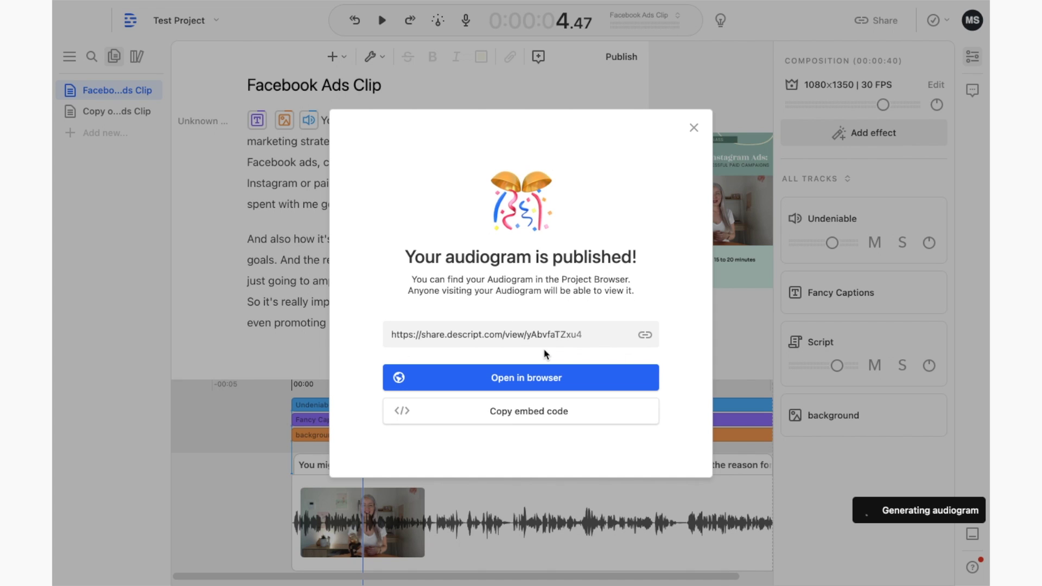
click(542, 375)
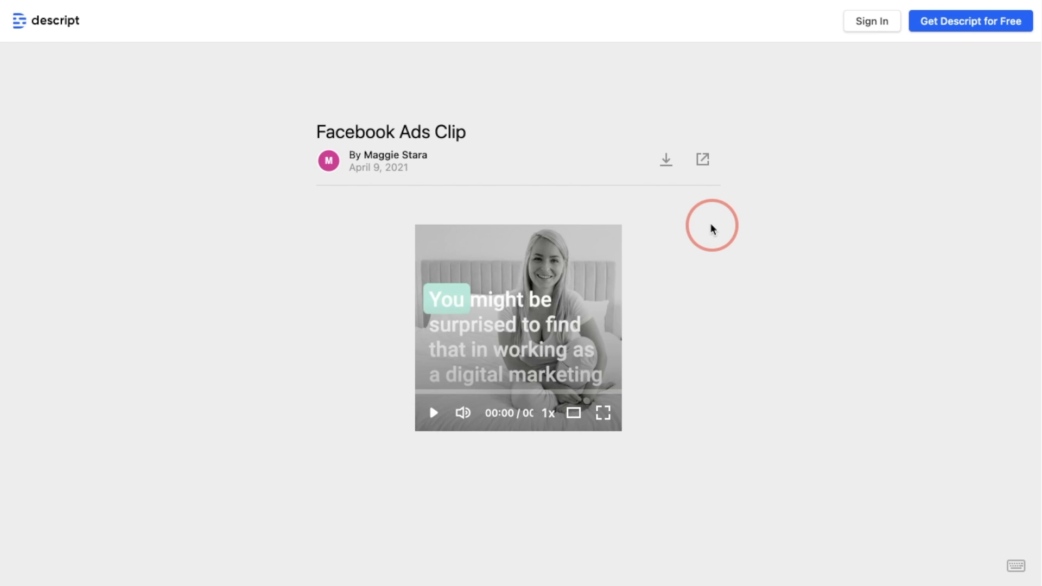
click(666, 161)
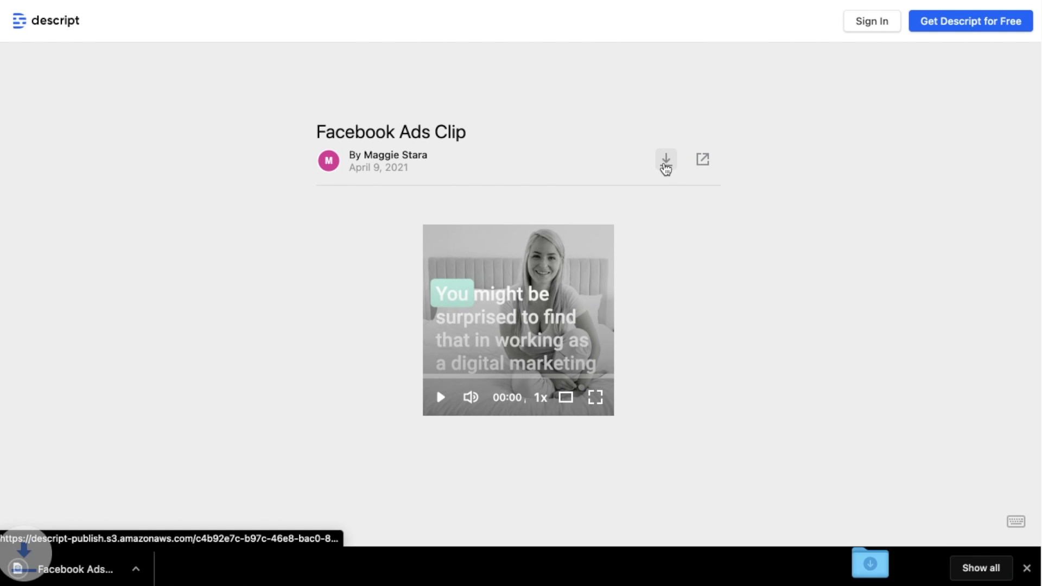